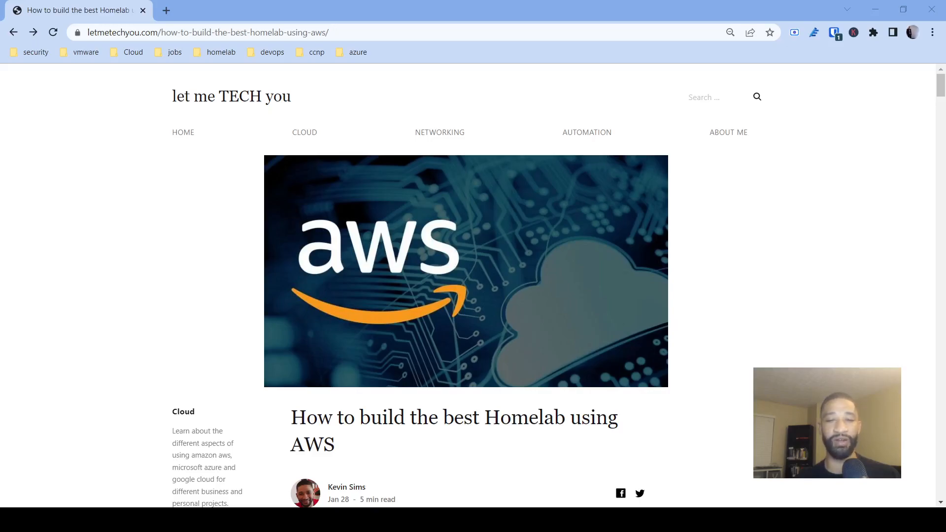
Look over the start of the AWS homelab article, including its table of contents, and return to its beginning.
{"action": "scroll", "coordinate": [466, 286], "scroll_direction": "down", "scroll_amount": 2}
{"action": "scroll", "coordinate": [466, 286], "scroll_direction": "up", "scroll_amount": 2}
{"action": "scroll", "coordinate": [134, 215], "scroll_direction": "down", "scroll_amount": 2}
{"action": "scroll", "coordinate": [135, 212], "scroll_direction": "down", "scroll_amount": 6}
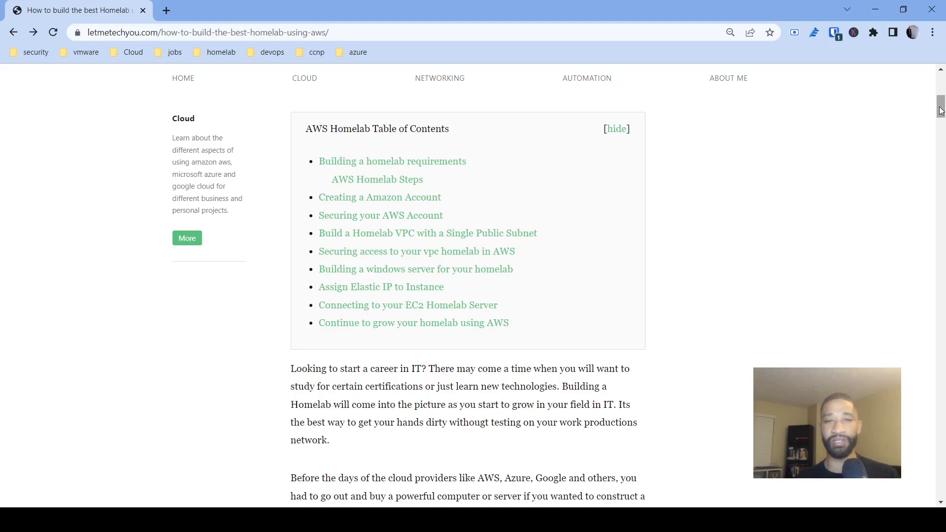
{"action": "left_click_drag", "start_coordinate": [941, 110], "coordinate": [939, 90]}
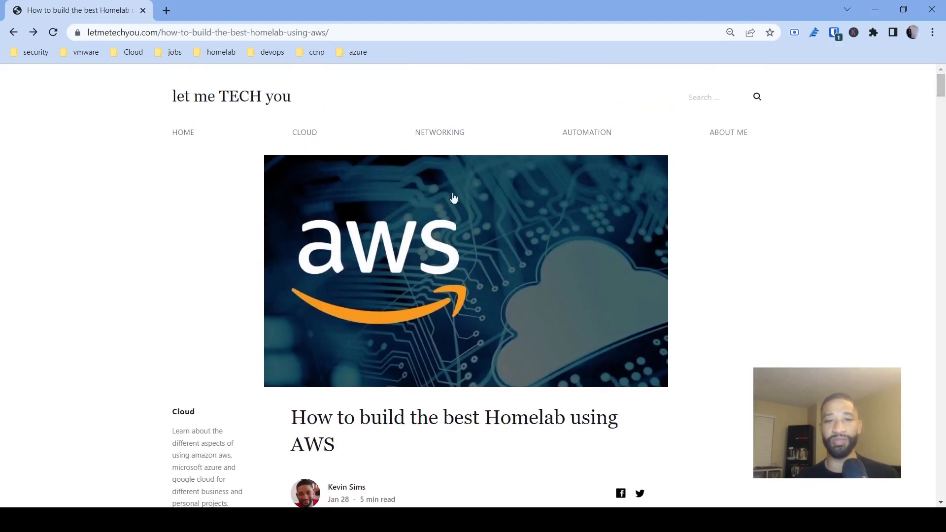
Open google.com in a new browser tab.
{"action": "left_click", "coordinate": [167, 15]}
{"action": "left_click", "coordinate": [167, 31]}
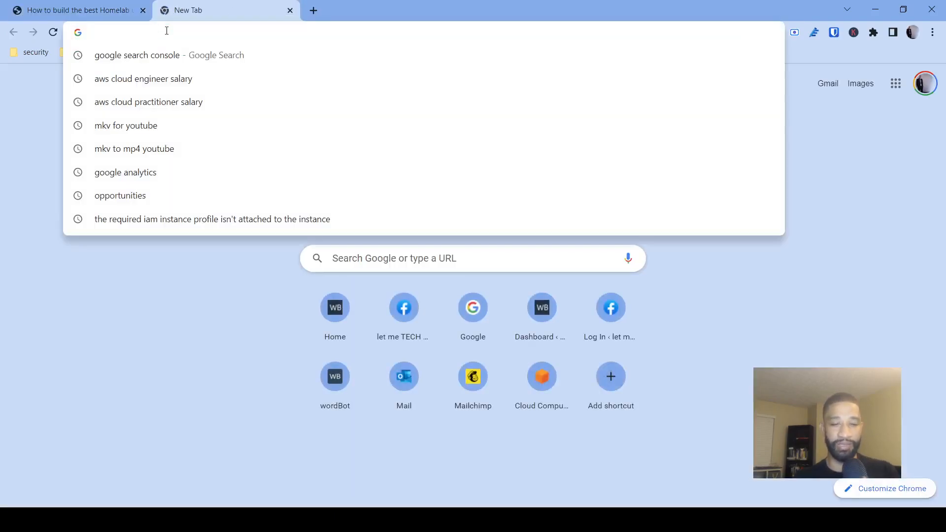
{"action": "type", "text": "az"}
{"action": "key", "text": "BackSpace"}
{"action": "key", "text": "BackSpace"}
{"action": "key", "text": "BackSpace"}
{"action": "type", "text": "google.com"}
{"action": "key", "text": "Return"}
Search Google for "aws certification".
{"action": "type", "text": "a"}
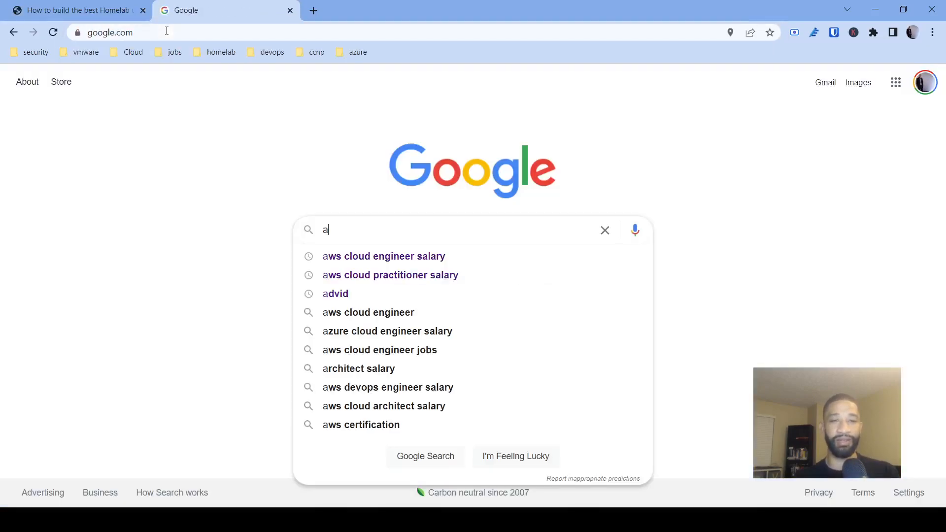
{"action": "type", "text": "zure cer"}
{"action": "key", "text": "BackSpace"}
{"action": "key", "text": "BackSpace"}
{"action": "key", "text": "BackSpace"}
{"action": "key", "text": "BackSpace"}
{"action": "key", "text": "BackSpace"}
{"action": "key", "text": "BackSpace"}
{"action": "key", "text": "BackSpace"}
{"action": "key", "text": "BackSpace"}
{"action": "type", "text": "ws cer"}
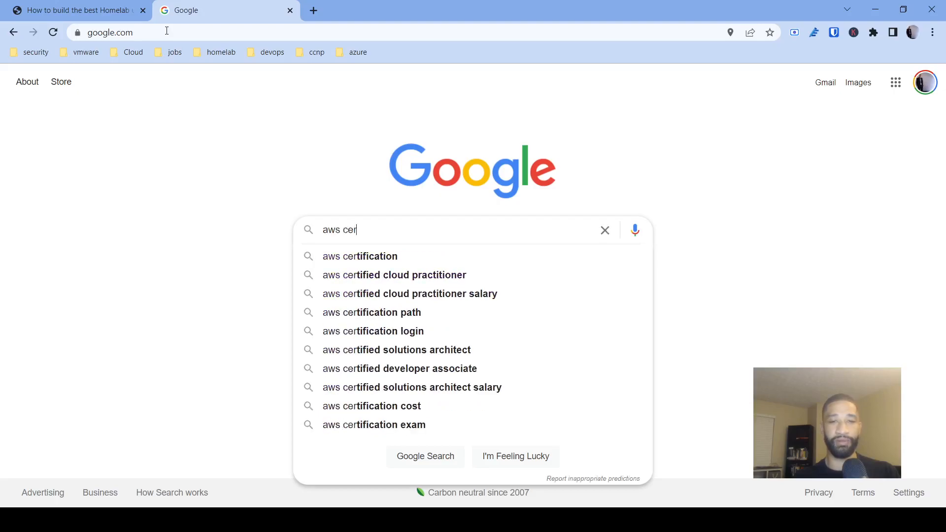
{"action": "key", "text": "Down"}
{"action": "key", "text": "Return"}
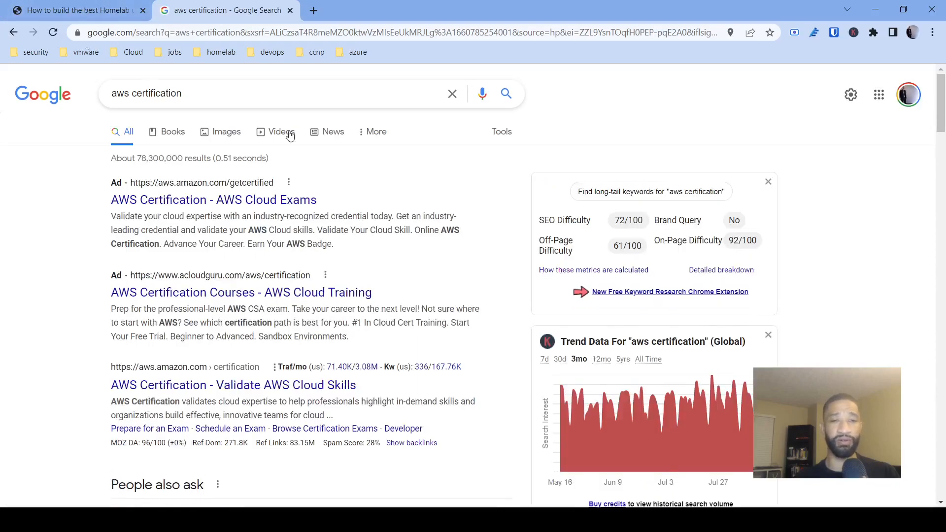
Extend the Google query to search for "aws certification practitioner".
{"action": "left_click", "coordinate": [243, 97]}
{"action": "type", "text": "pr"}
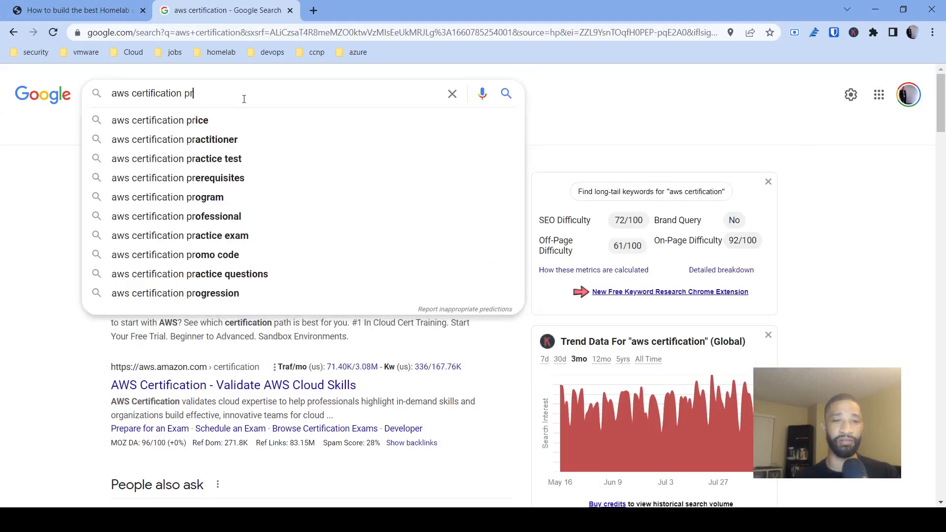
{"action": "type", "text": "ac"}
{"action": "key", "text": "Down"}
{"action": "key", "text": "Down"}
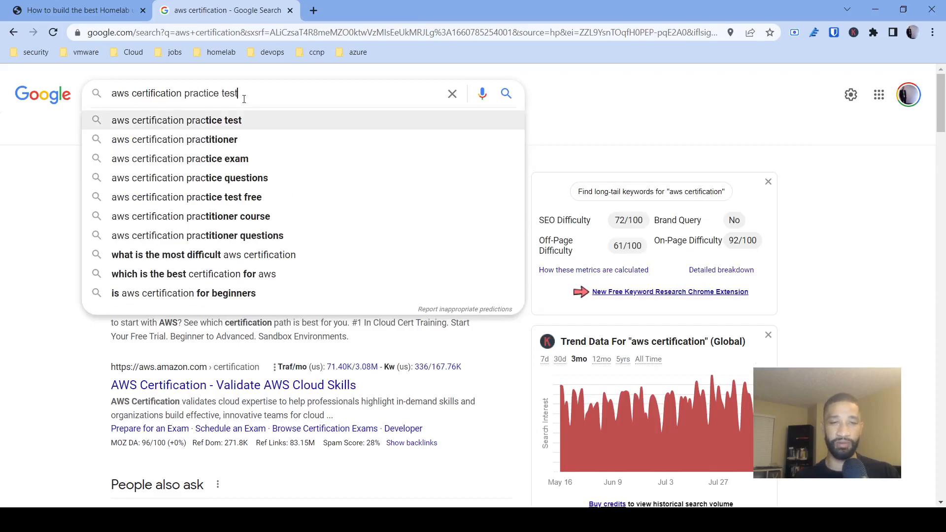
{"action": "key", "text": "Return"}
Open Amazon's AWS Certified Cloud Practitioner Certification result and check the exam cost in the exam overview.
{"action": "scroll", "coordinate": [328, 173], "scroll_direction": "down", "scroll_amount": 2}
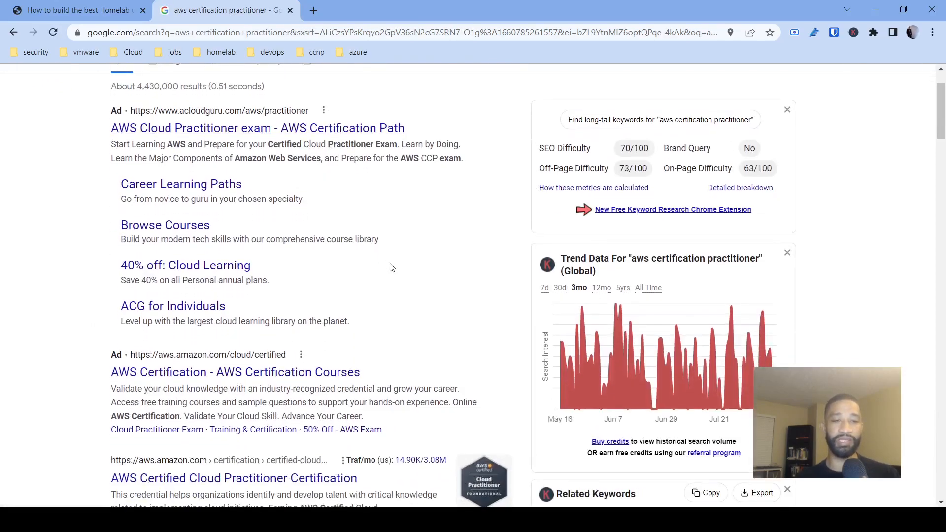
{"action": "scroll", "coordinate": [389, 267], "scroll_direction": "down", "scroll_amount": 3}
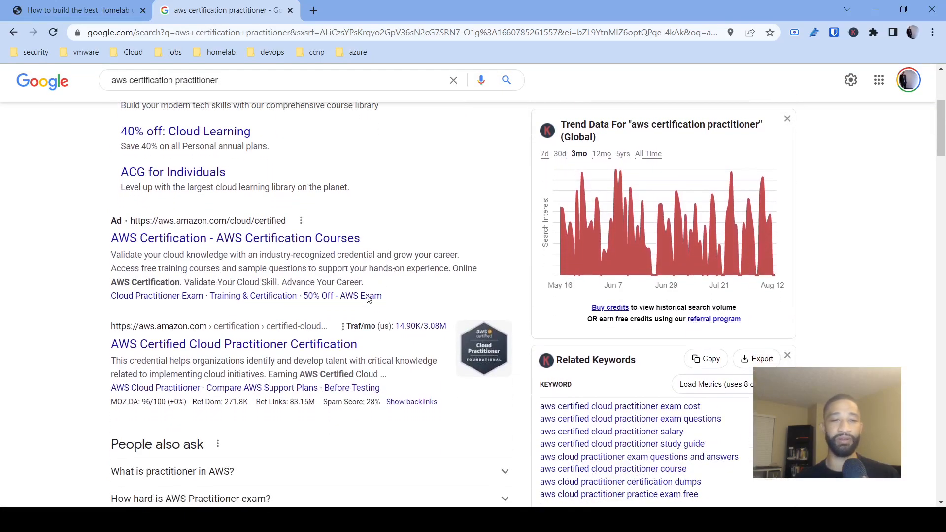
{"action": "left_click", "coordinate": [285, 344]}
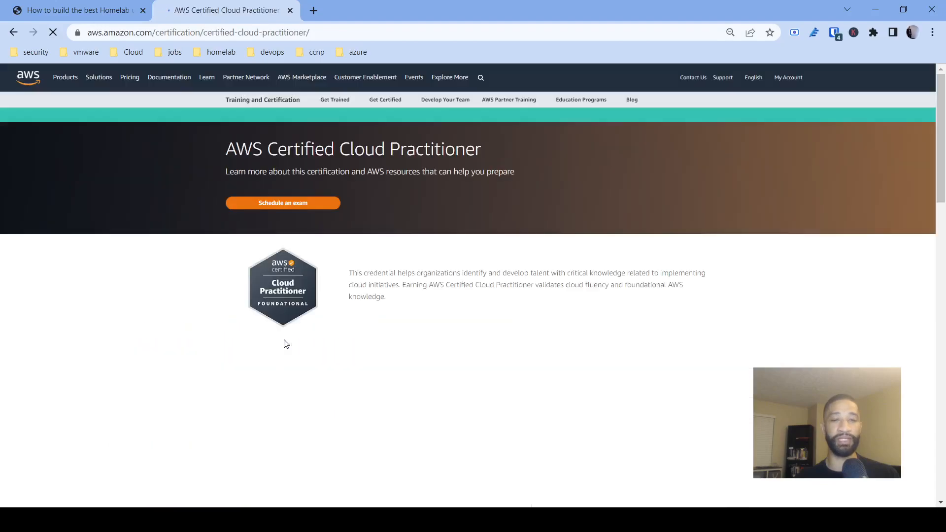
{"action": "scroll", "coordinate": [386, 222], "scroll_direction": "down", "scroll_amount": 3}
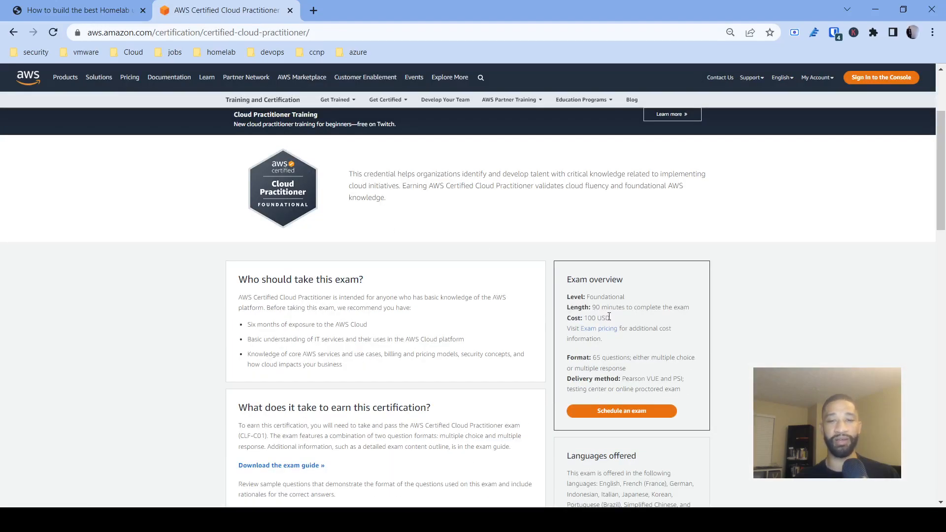
{"action": "left_click_drag", "start_coordinate": [609, 318], "coordinate": [587, 316]}
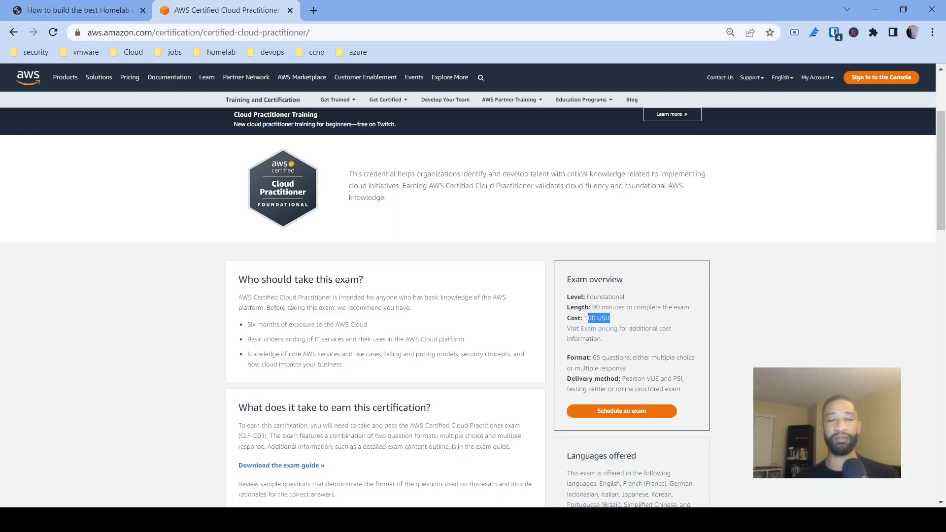
{"action": "left_click", "coordinate": [494, 310]}
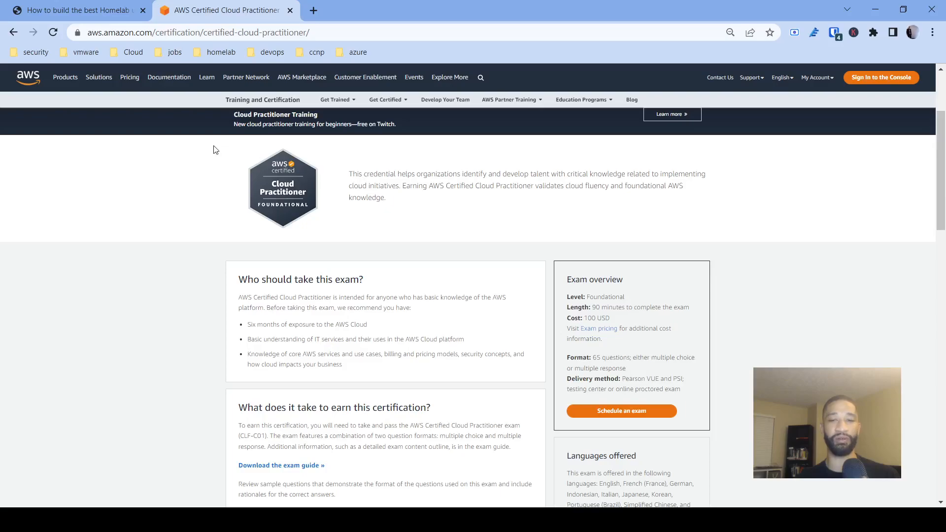
Return to the Google results and search for "aws certified cloud practitioner salary" using the suggested query.
{"action": "left_click", "coordinate": [14, 32]}
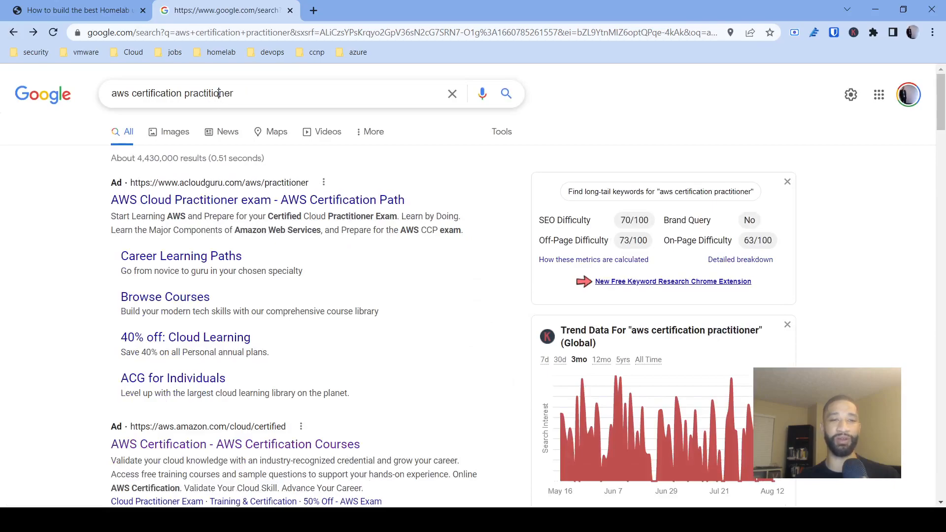
{"action": "double_click", "coordinate": [221, 93]}
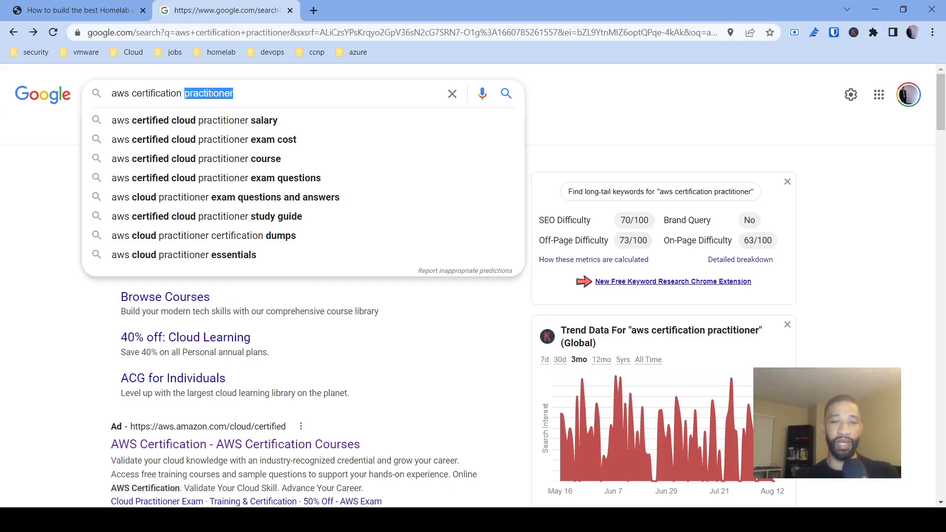
{"action": "key", "text": "Down"}
{"action": "key", "text": "Return"}
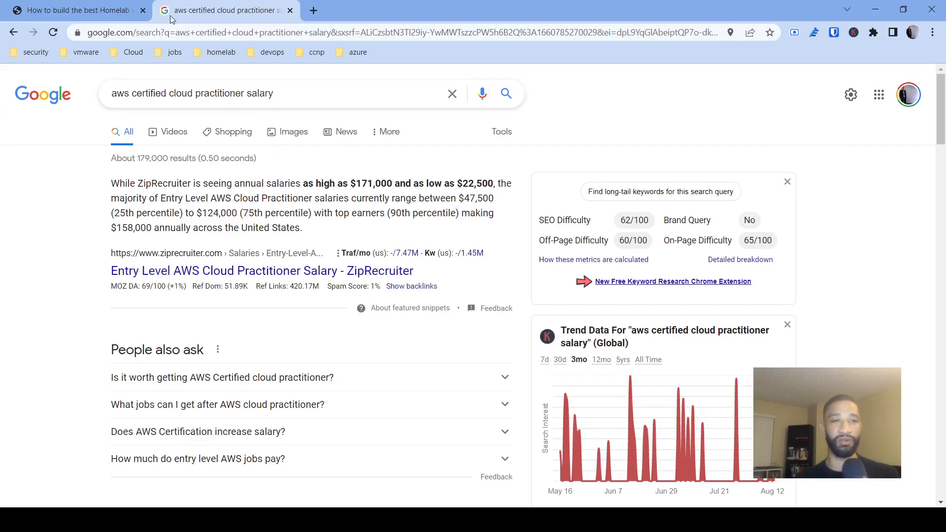
Return to the homelab article and read through to the sections on creating and securing an Amazon account.
{"action": "left_click", "coordinate": [118, 12]}
{"action": "scroll", "coordinate": [205, 236], "scroll_direction": "down", "scroll_amount": 10}
{"action": "scroll", "coordinate": [205, 236], "scroll_direction": "up", "scroll_amount": 4}
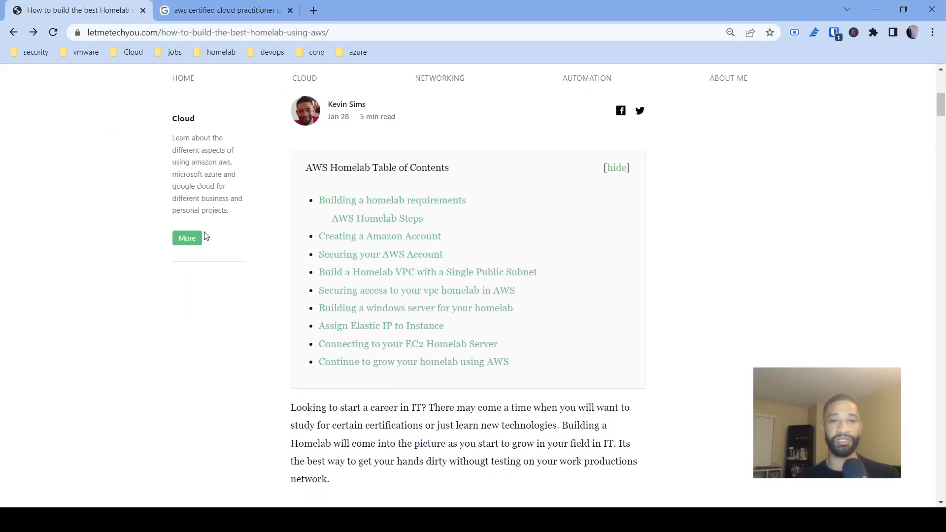
{"action": "scroll", "coordinate": [206, 236], "scroll_direction": "up", "scroll_amount": 5}
{"action": "scroll", "coordinate": [206, 236], "scroll_direction": "down", "scroll_amount": 15}
{"action": "scroll", "coordinate": [205, 237], "scroll_direction": "down", "scroll_amount": 8}
{"action": "scroll", "coordinate": [206, 237], "scroll_direction": "down", "scroll_amount": 4}
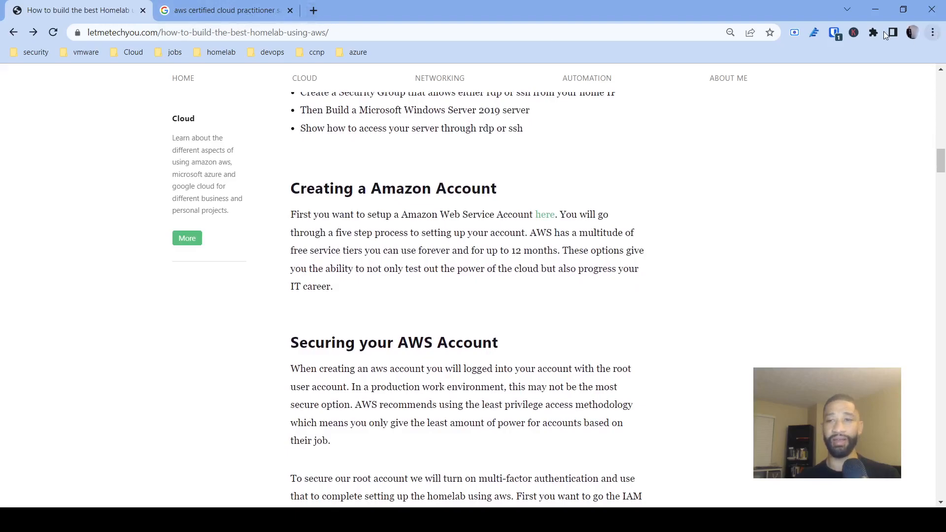
Open aws.amazon.com in a new browser tab.
{"action": "left_click", "coordinate": [313, 10]}
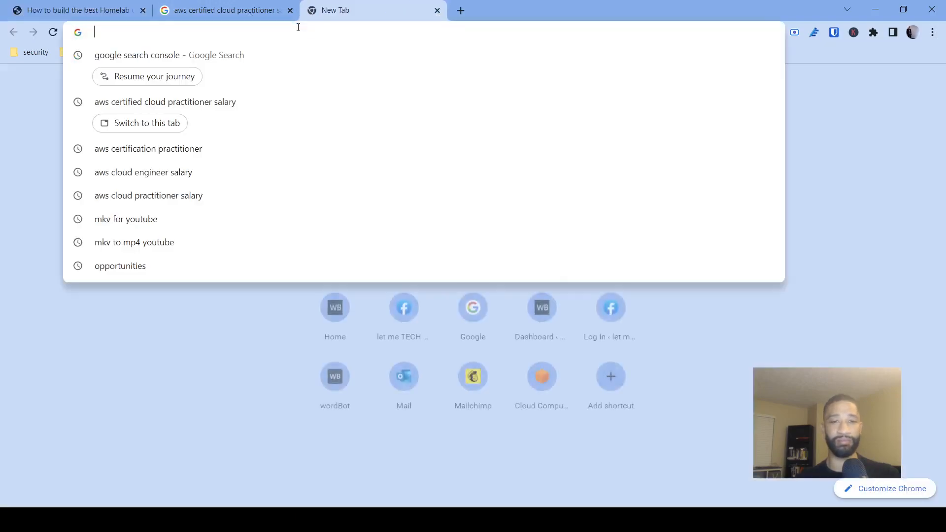
{"action": "type", "text": "am"}
{"action": "key", "text": "BackSpace"}
{"action": "key", "text": "BackSpace"}
{"action": "type", "text": "w"}
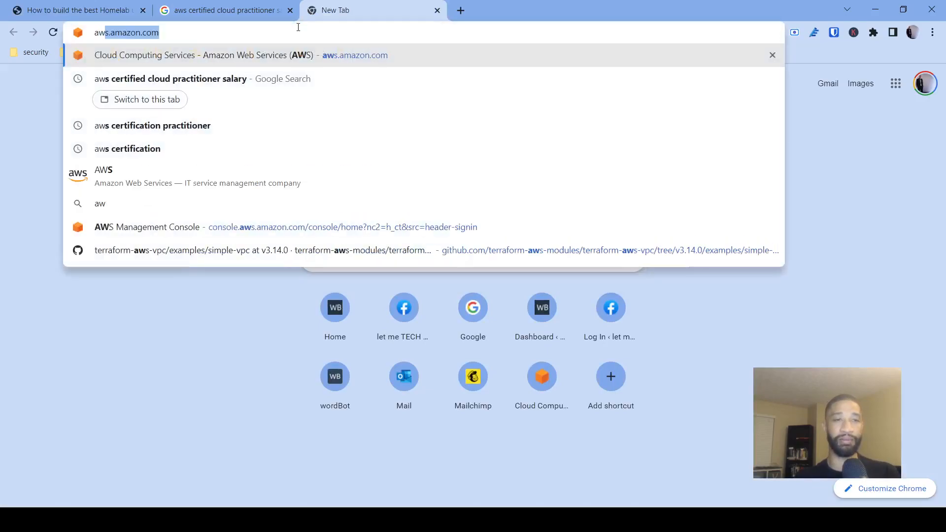
{"action": "type", "text": "s.amazon.com"}
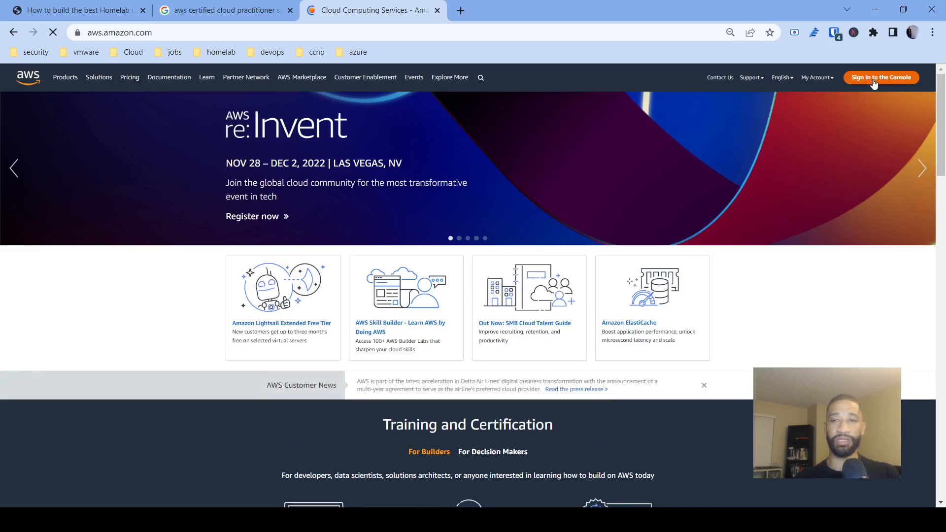
Enter the AWS Management Console and sign out of the current IAM user session.
{"action": "left_click", "coordinate": [873, 82]}
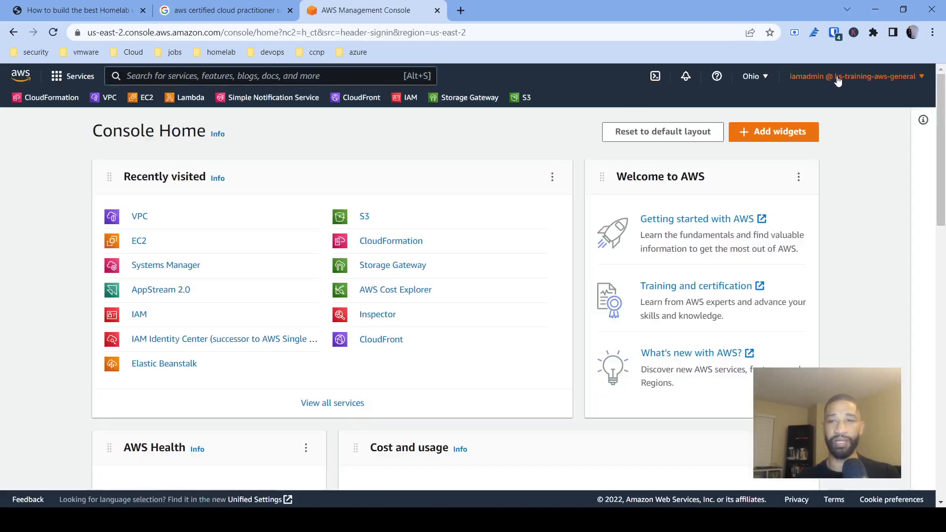
{"action": "left_click", "coordinate": [838, 81]}
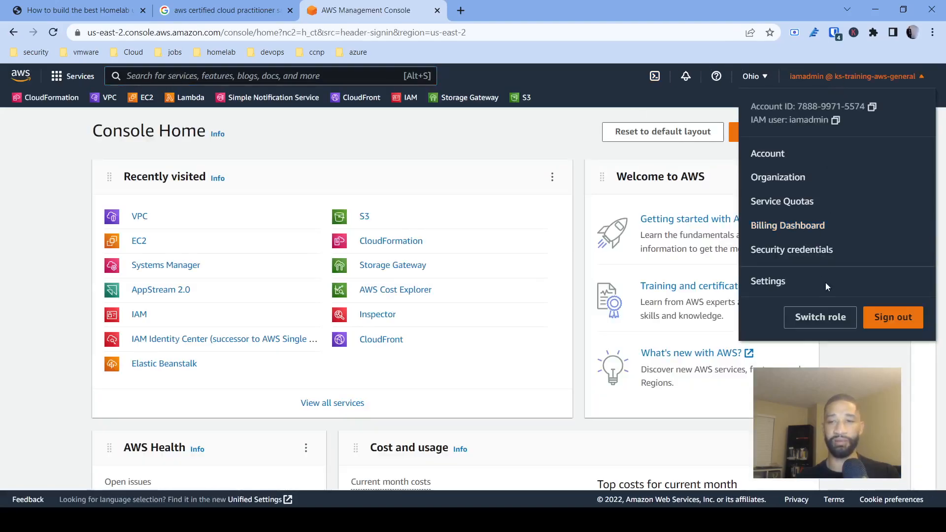
{"action": "left_click", "coordinate": [895, 316]}
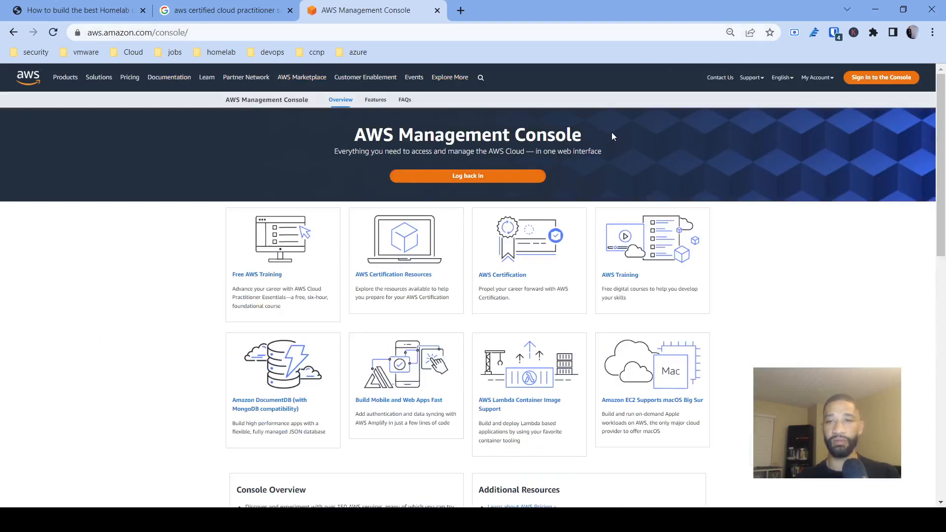
Go from the IAM sign-in page to root user sign-in and open the form for creating a new AWS account.
{"action": "left_click", "coordinate": [886, 79]}
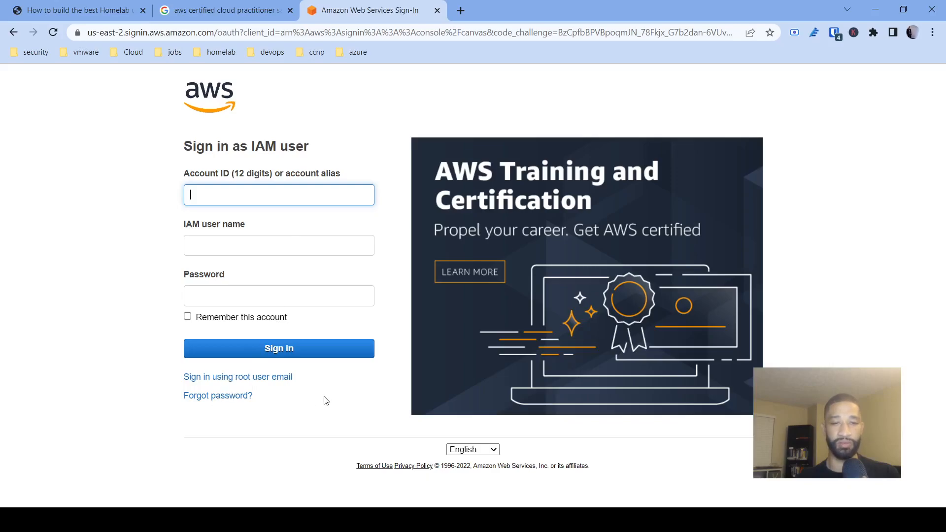
{"action": "left_click", "coordinate": [262, 382]}
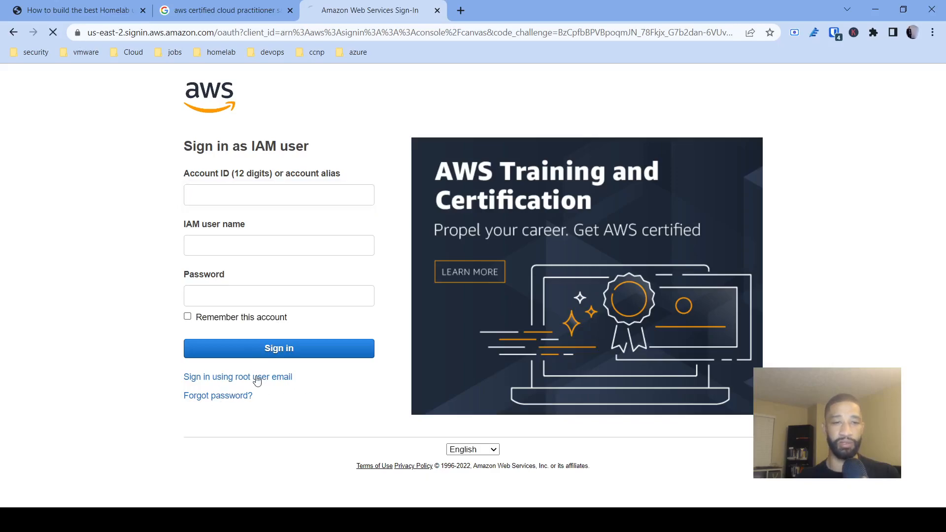
{"action": "scroll", "coordinate": [275, 485], "scroll_direction": "down", "scroll_amount": 1}
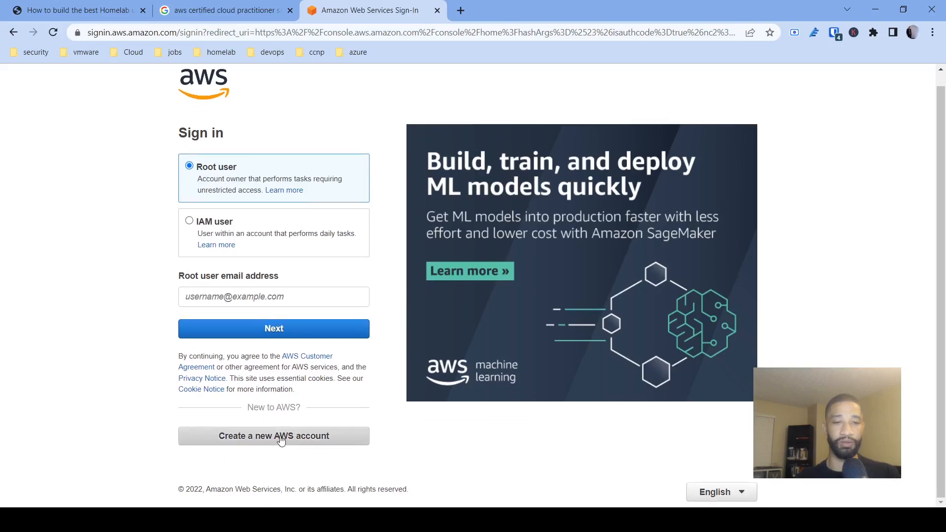
{"action": "left_click", "coordinate": [279, 436]}
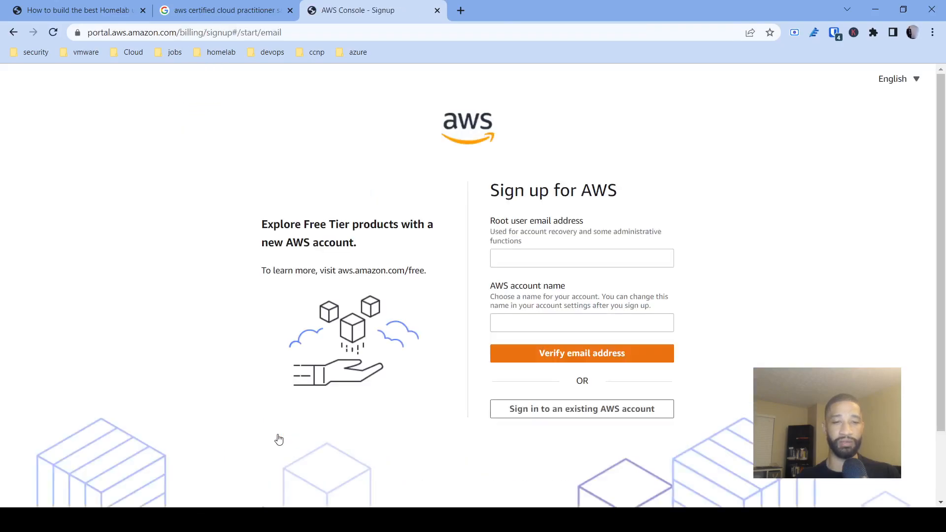
Inspect the root user email and account name fields of the sign-up form, and switch to signing in to an existing AWS account.
{"action": "left_click", "coordinate": [536, 264]}
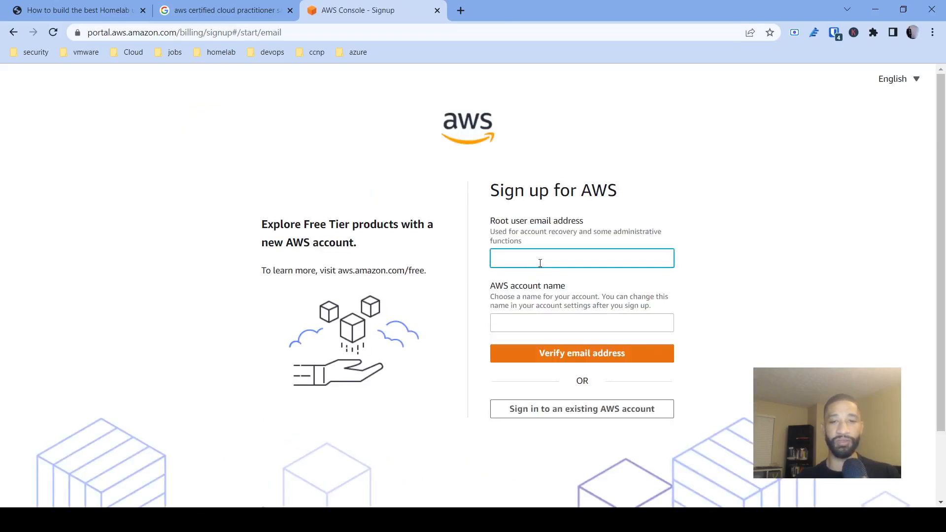
{"action": "left_click", "coordinate": [531, 297]}
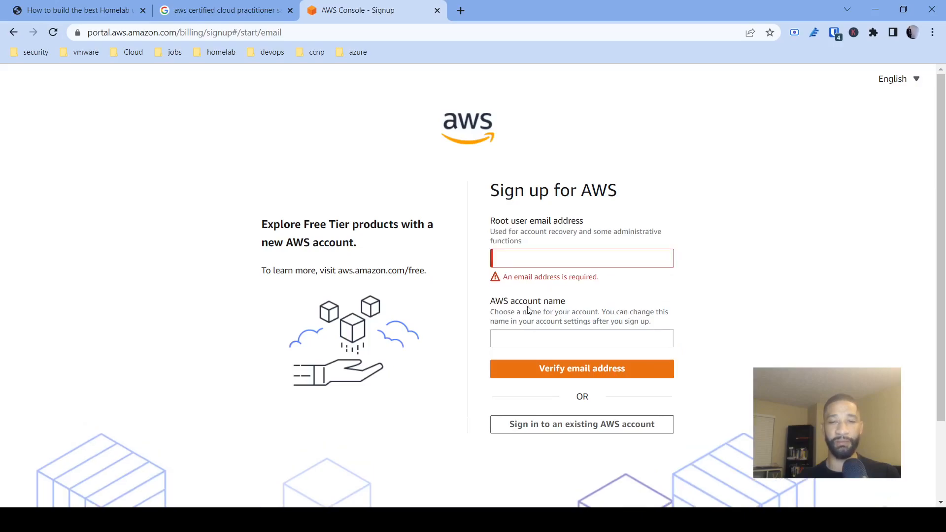
{"action": "left_click", "coordinate": [520, 335]}
{"action": "left_click", "coordinate": [465, 368]}
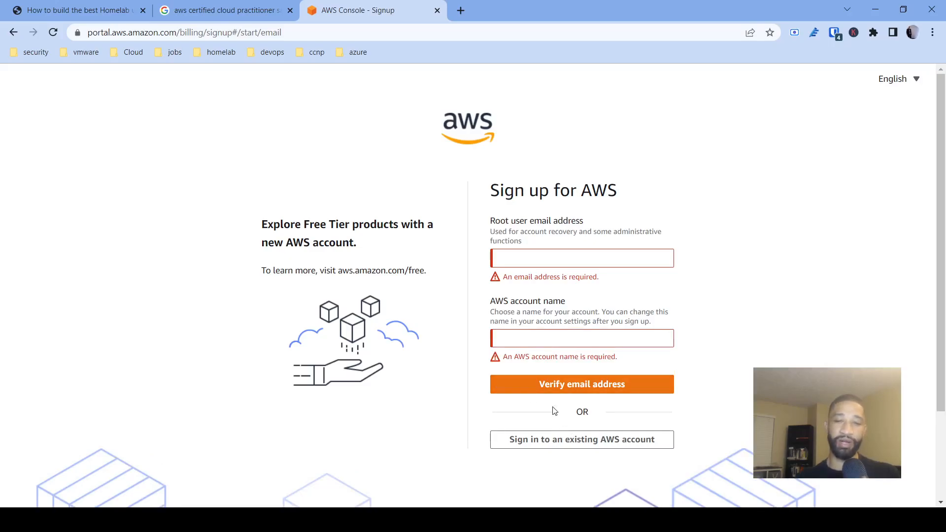
{"action": "scroll", "coordinate": [555, 412], "scroll_direction": "down", "scroll_amount": 2}
{"action": "left_click", "coordinate": [561, 393]}
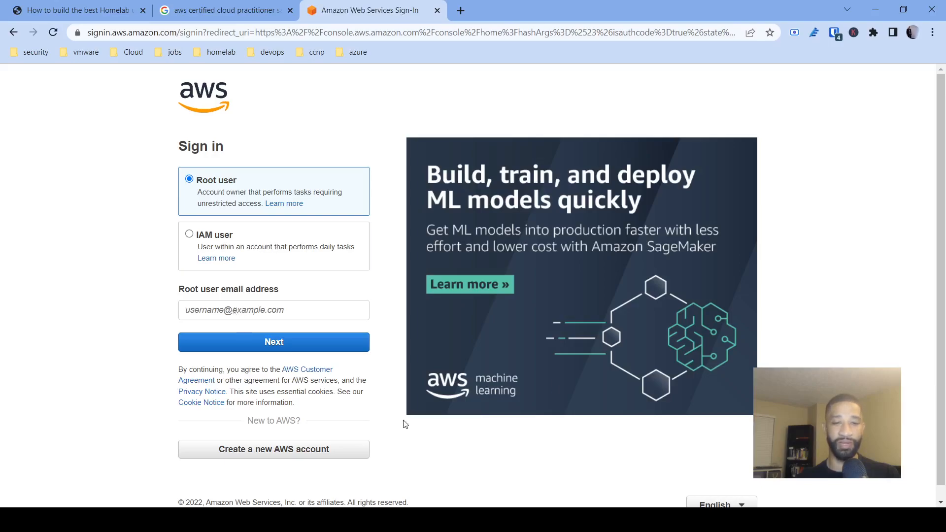
Sign in to the existing AWS account and complete multi-factor authentication by entering the MFA code.
{"action": "left_click", "coordinate": [567, 519]}
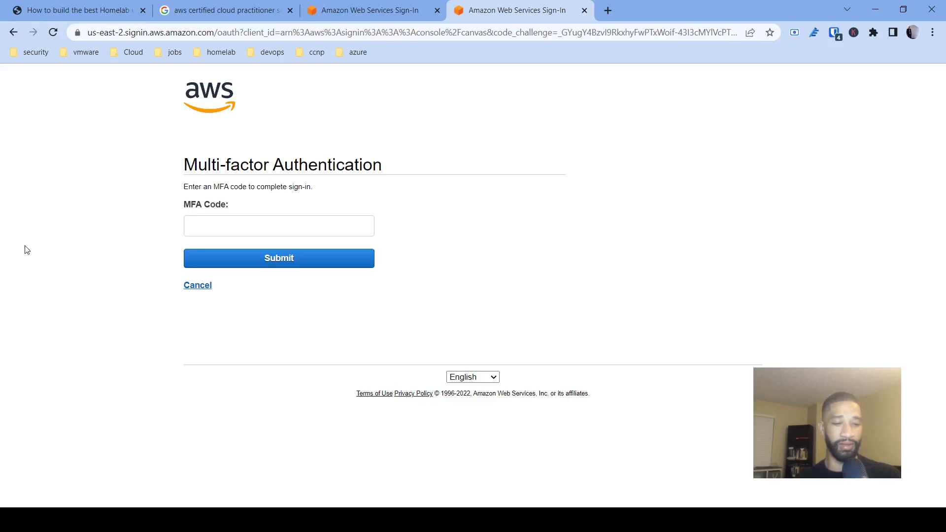
{"action": "left_click", "coordinate": [225, 235]}
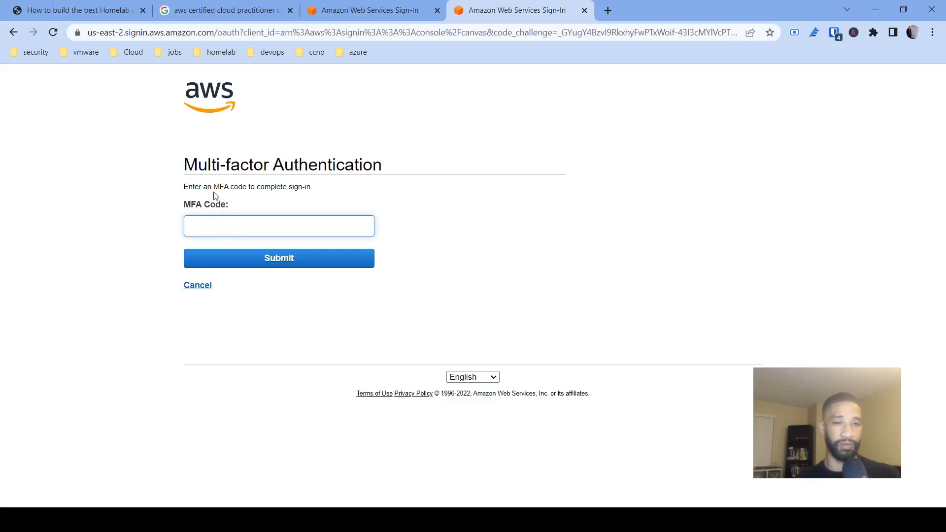
{"action": "left_click", "coordinate": [598, 519]}
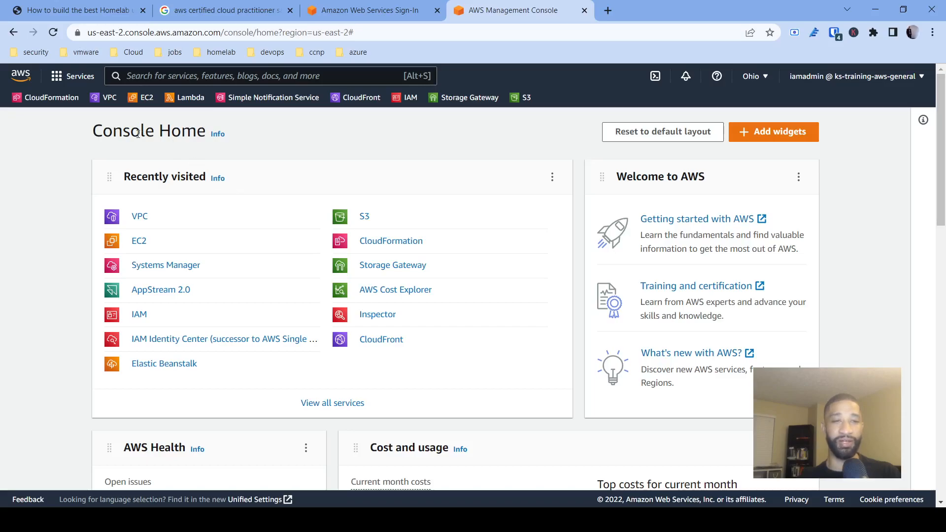
Open the list of existing VPCs in the VPC service and look over the available AWS regions without changing region.
{"action": "left_click", "coordinate": [100, 98]}
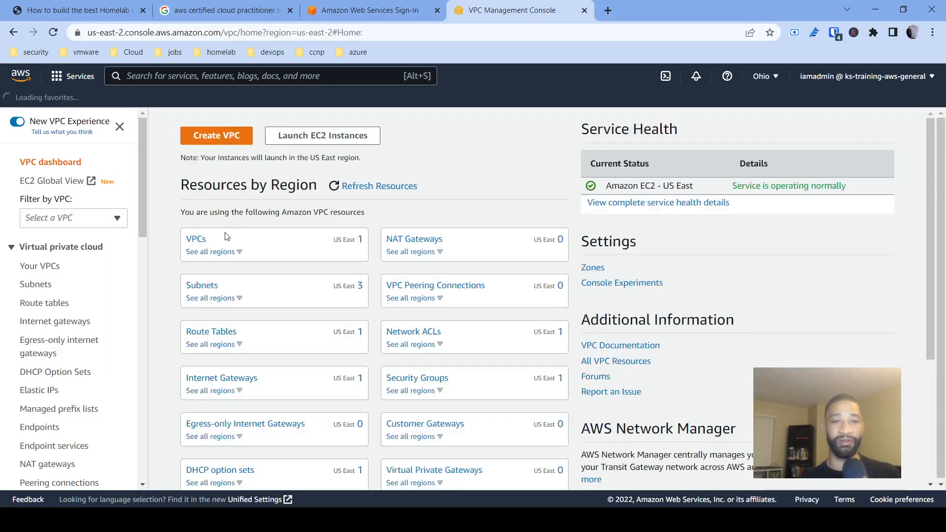
{"action": "left_click", "coordinate": [197, 239]}
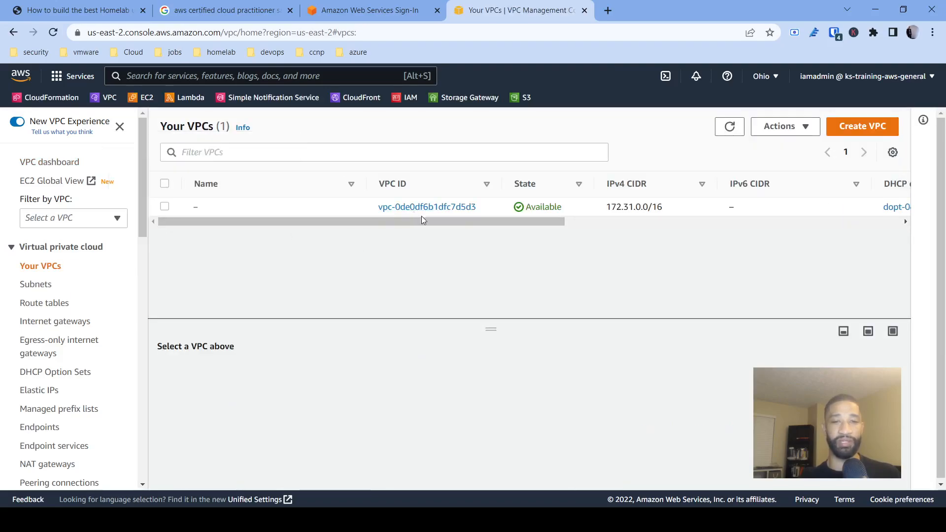
{"action": "left_click_drag", "start_coordinate": [392, 223], "coordinate": [317, 242]}
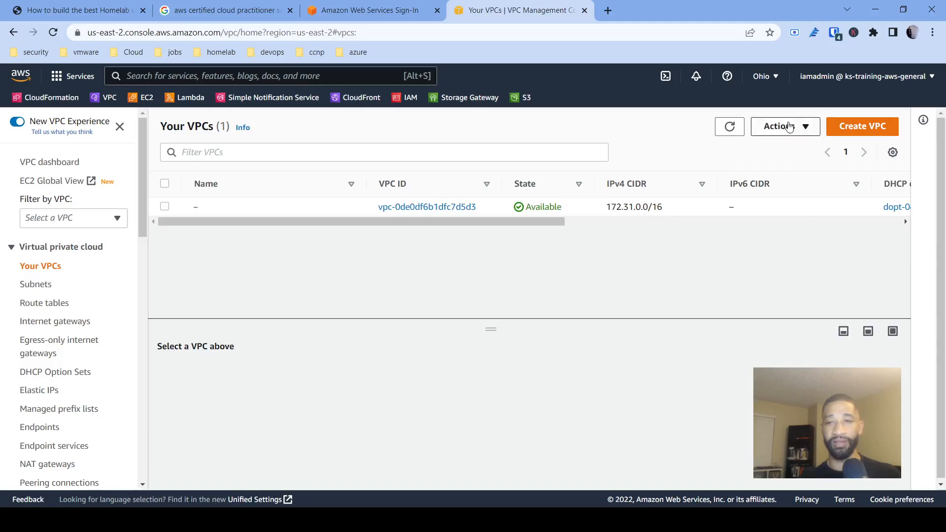
{"action": "left_click", "coordinate": [769, 78]}
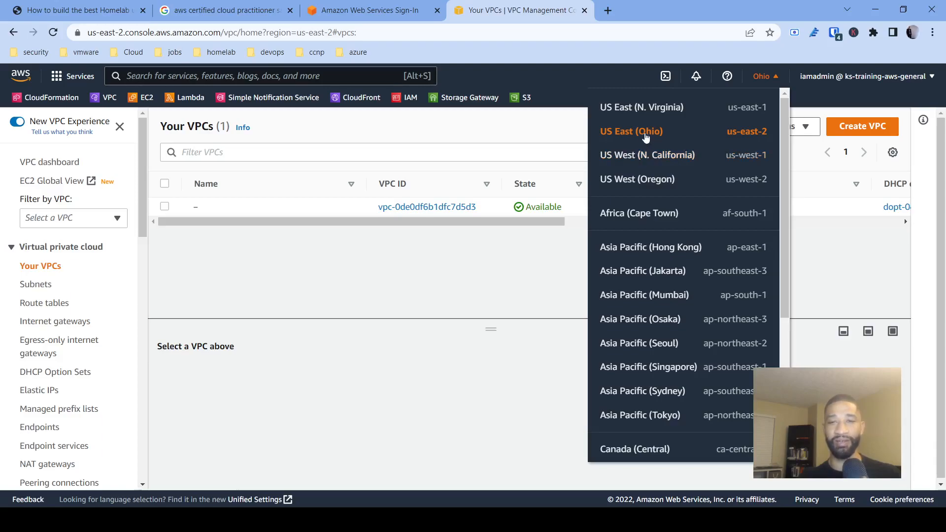
{"action": "left_click", "coordinate": [493, 271]}
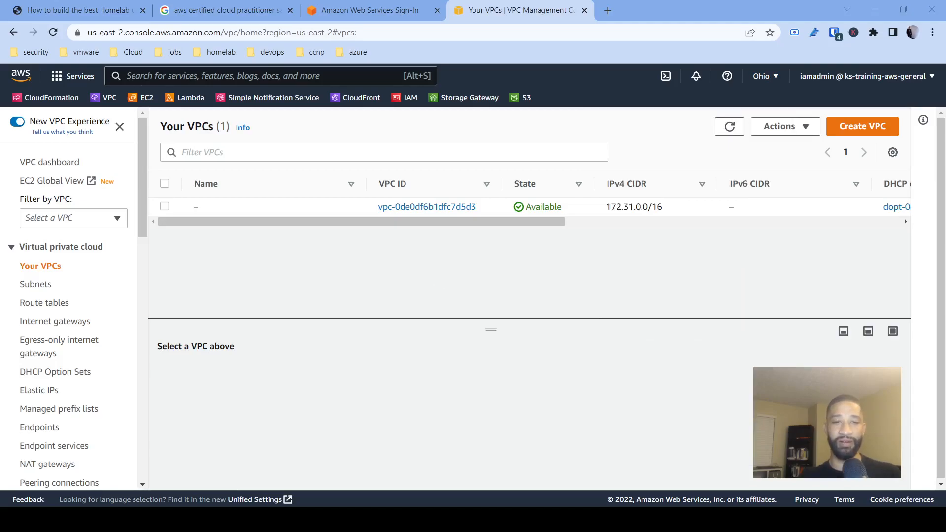
Read the homelab guide's sections on creating and securing an AWS account, through to the introduction on building a homelab VPC.
{"action": "left_click", "coordinate": [79, 14]}
{"action": "scroll", "coordinate": [221, 176], "scroll_direction": "down", "scroll_amount": 1}
{"action": "scroll", "coordinate": [222, 176], "scroll_direction": "down", "scroll_amount": 3}
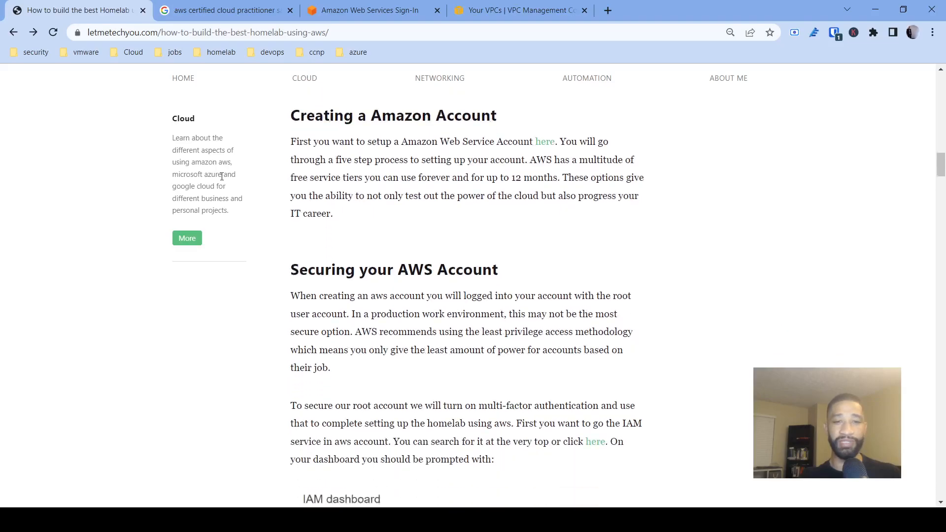
{"action": "scroll", "coordinate": [353, 245], "scroll_direction": "down", "scroll_amount": 3}
{"action": "scroll", "coordinate": [355, 245], "scroll_direction": "up", "scroll_amount": 2}
{"action": "scroll", "coordinate": [353, 240], "scroll_direction": "down", "scroll_amount": 1}
{"action": "scroll", "coordinate": [354, 240], "scroll_direction": "down", "scroll_amount": 1}
{"action": "scroll", "coordinate": [374, 241], "scroll_direction": "up", "scroll_amount": 2}
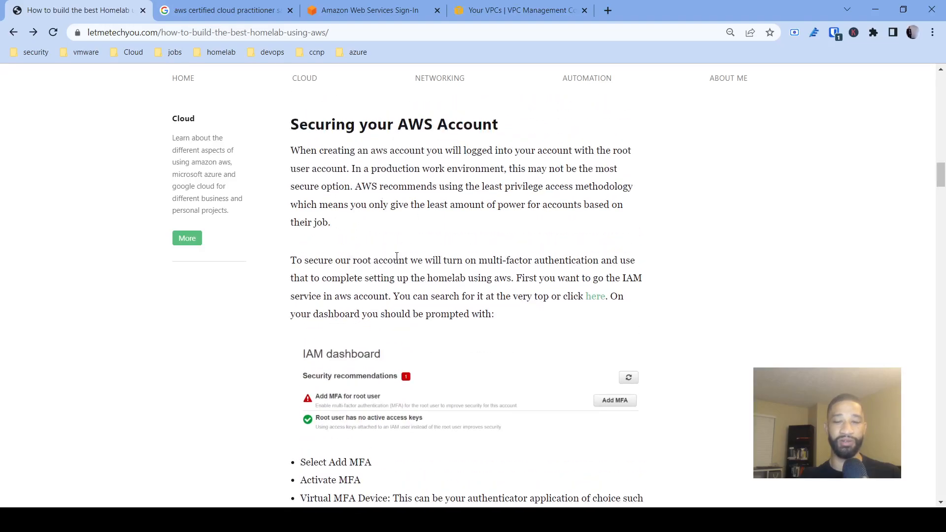
{"action": "scroll", "coordinate": [396, 256], "scroll_direction": "down", "scroll_amount": 2}
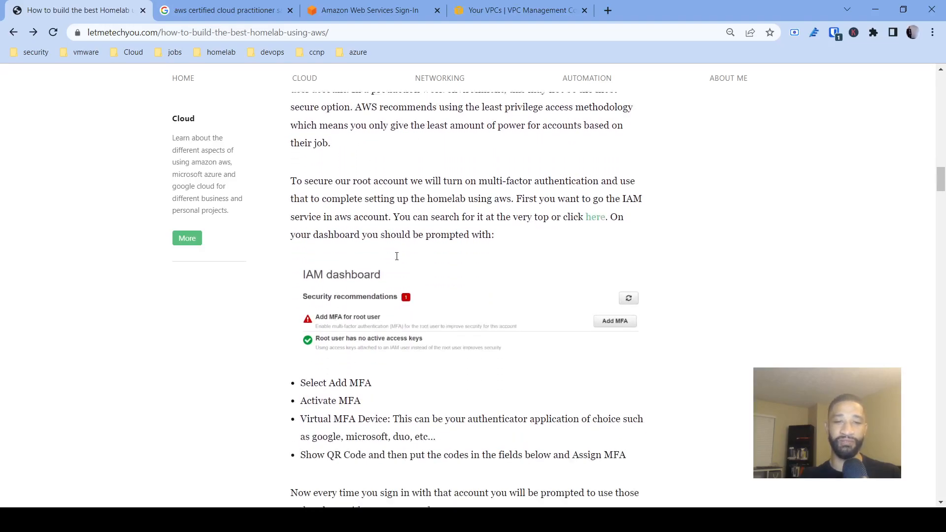
{"action": "scroll", "coordinate": [396, 259], "scroll_direction": "down", "scroll_amount": 2}
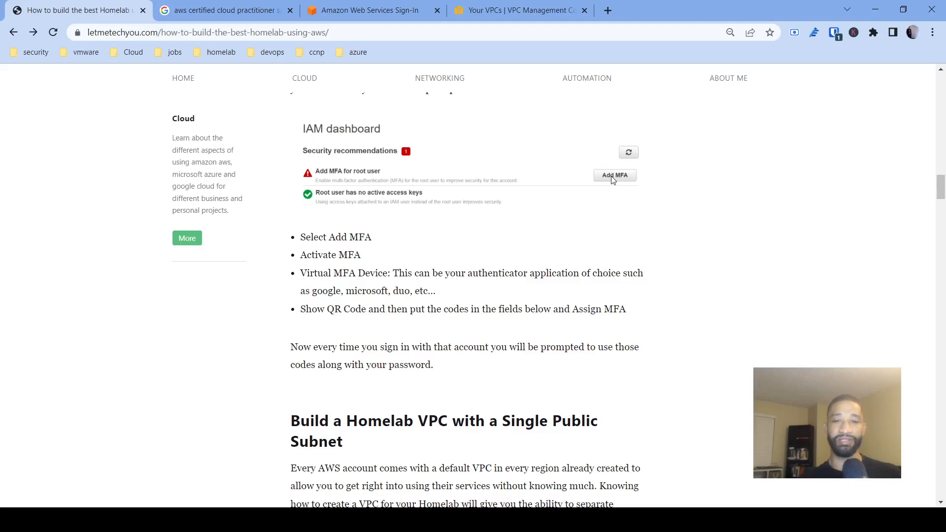
{"action": "scroll", "coordinate": [493, 299], "scroll_direction": "down", "scroll_amount": 1}
{"action": "scroll", "coordinate": [492, 299], "scroll_direction": "down", "scroll_amount": 1}
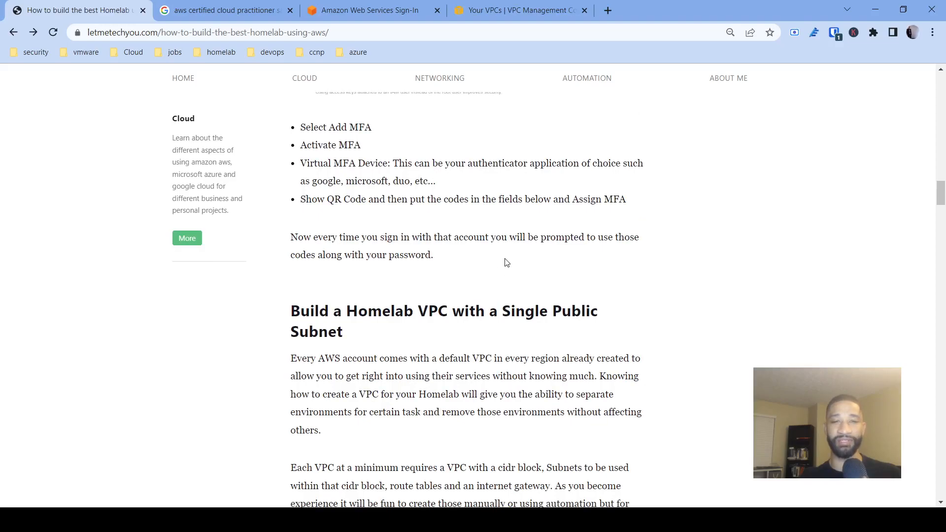
{"action": "scroll", "coordinate": [507, 262], "scroll_direction": "down", "scroll_amount": 3}
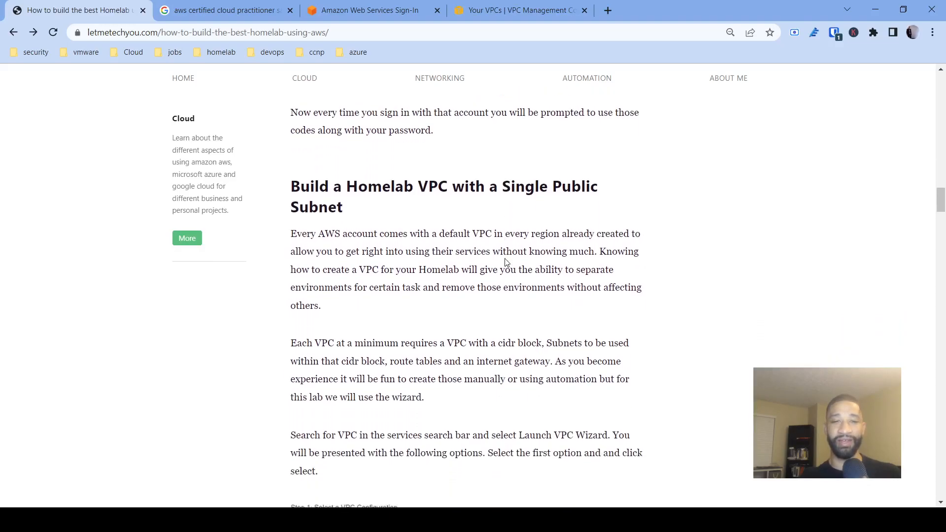
{"action": "left_click", "coordinate": [343, 138]}
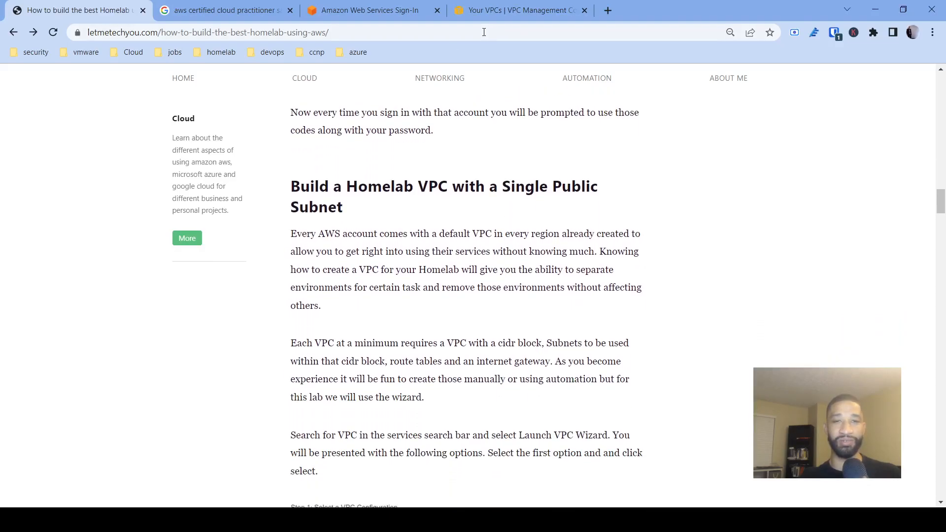
Search the AWS console for "iam", view the IAM dashboard's security recommendations, and return to the VPC dashboard.
{"action": "left_click", "coordinate": [498, 20]}
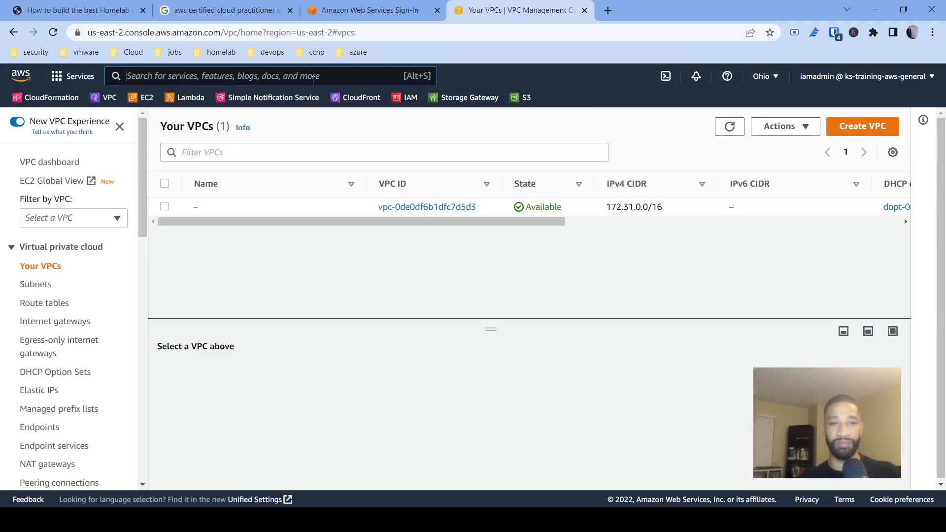
{"action": "left_click", "coordinate": [312, 76]}
{"action": "type", "text": "iam"}
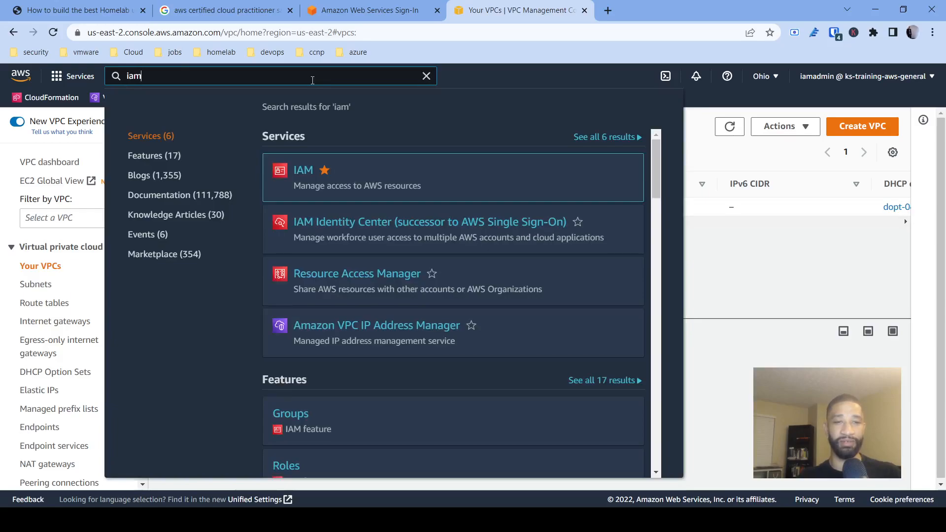
{"action": "left_click", "coordinate": [302, 170]}
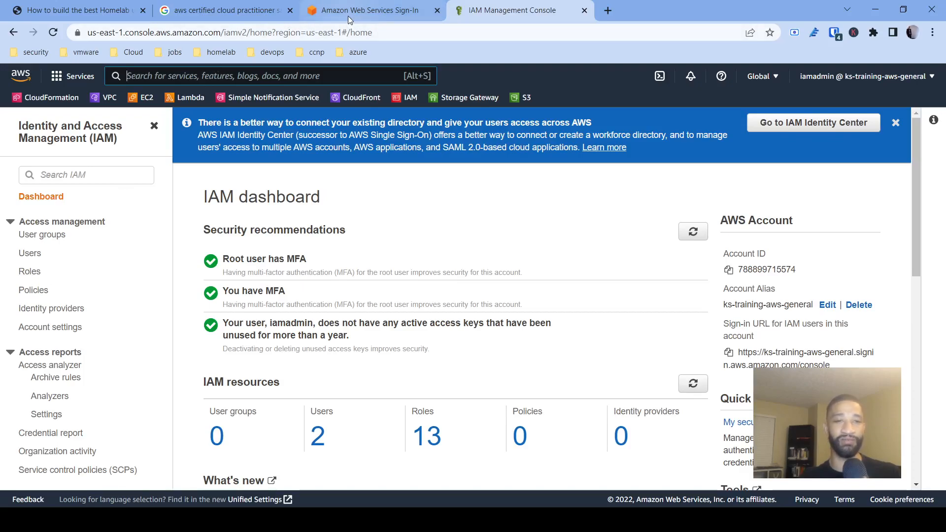
{"action": "left_click", "coordinate": [98, 99]}
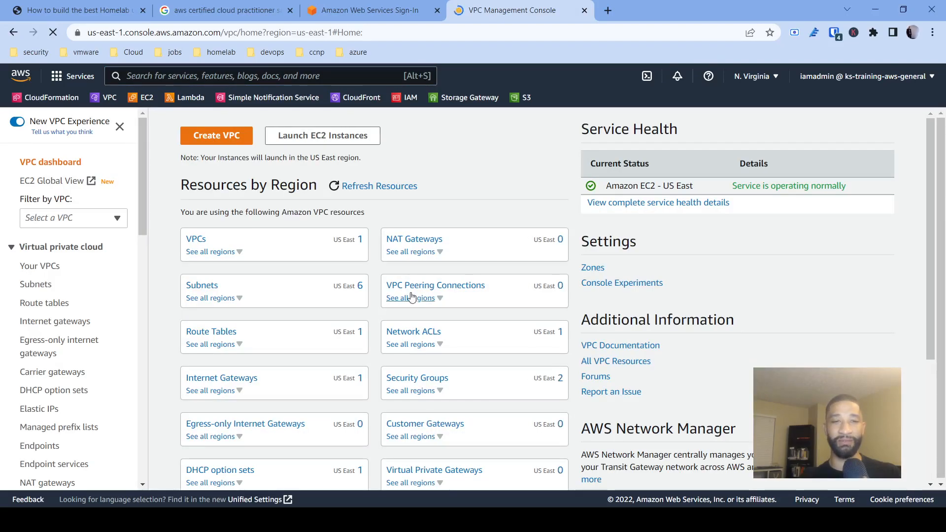
Examine the homelab guide's settings for a VPC with a single public subnet and its section on securing access.
{"action": "left_click", "coordinate": [60, 14]}
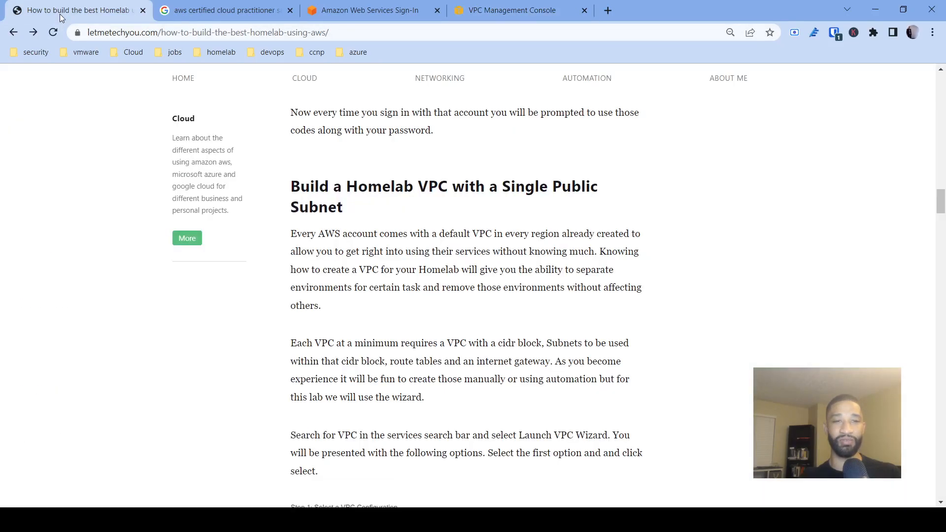
{"action": "scroll", "coordinate": [272, 225], "scroll_direction": "down", "scroll_amount": 10}
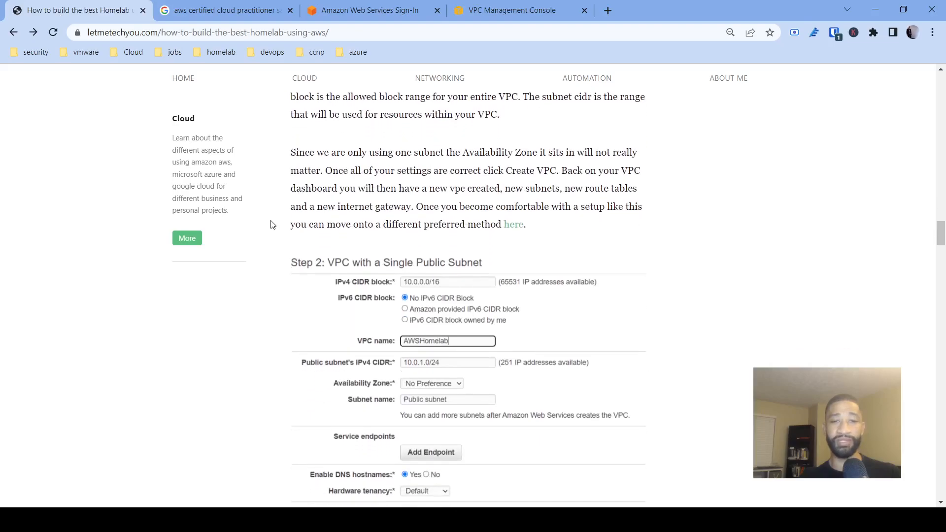
{"action": "scroll", "coordinate": [272, 225], "scroll_direction": "down", "scroll_amount": 2}
{"action": "scroll", "coordinate": [273, 225], "scroll_direction": "down", "scroll_amount": 5}
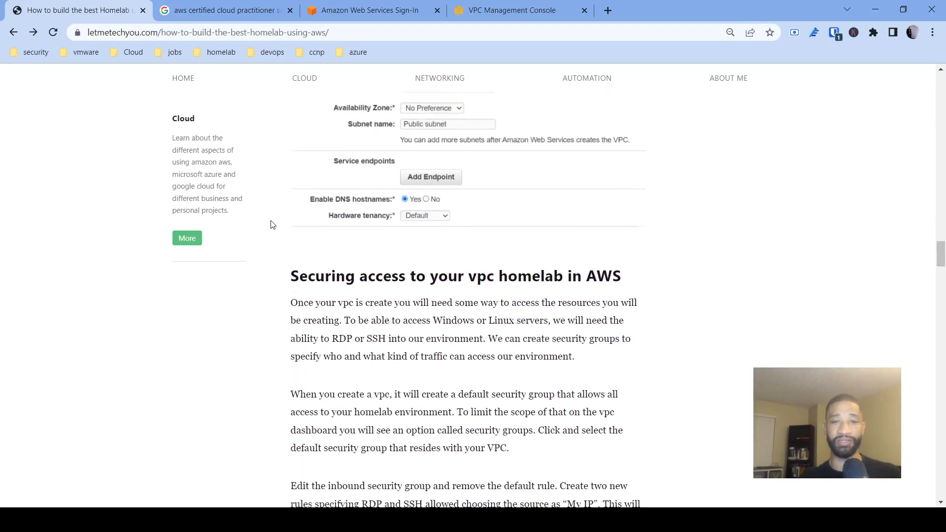
{"action": "scroll", "coordinate": [272, 225], "scroll_direction": "down", "scroll_amount": 7}
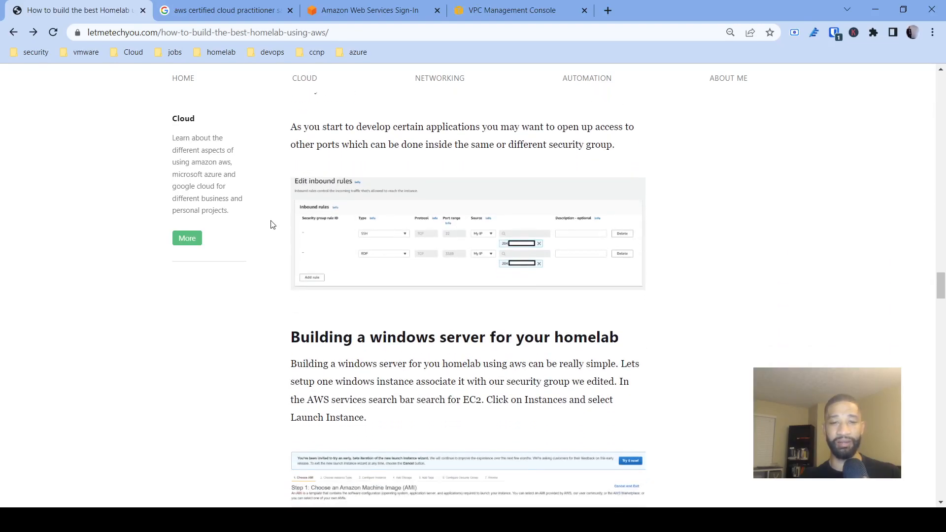
{"action": "scroll", "coordinate": [272, 224], "scroll_direction": "up", "scroll_amount": 6}
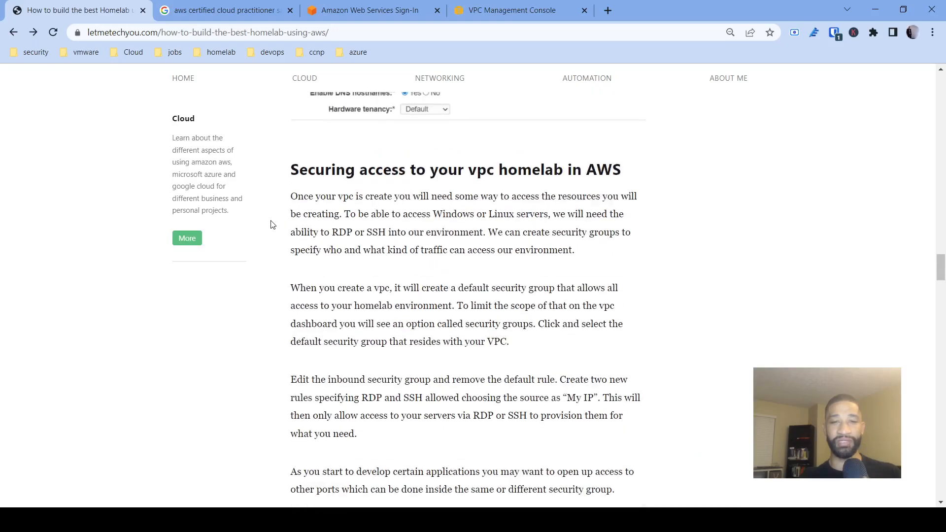
{"action": "scroll", "coordinate": [272, 225], "scroll_direction": "up", "scroll_amount": 3}
{"action": "scroll", "coordinate": [273, 224], "scroll_direction": "up", "scroll_amount": 3}
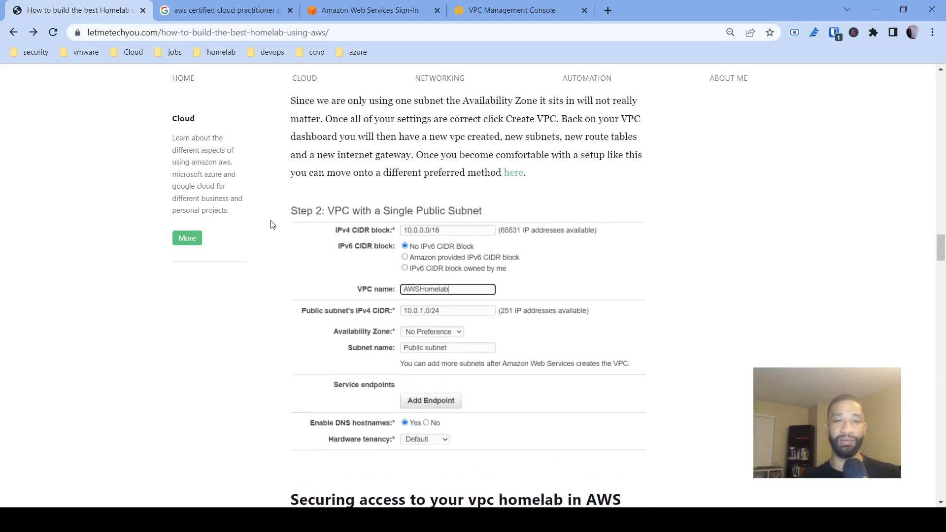
{"action": "scroll", "coordinate": [272, 225], "scroll_direction": "down", "scroll_amount": 1}
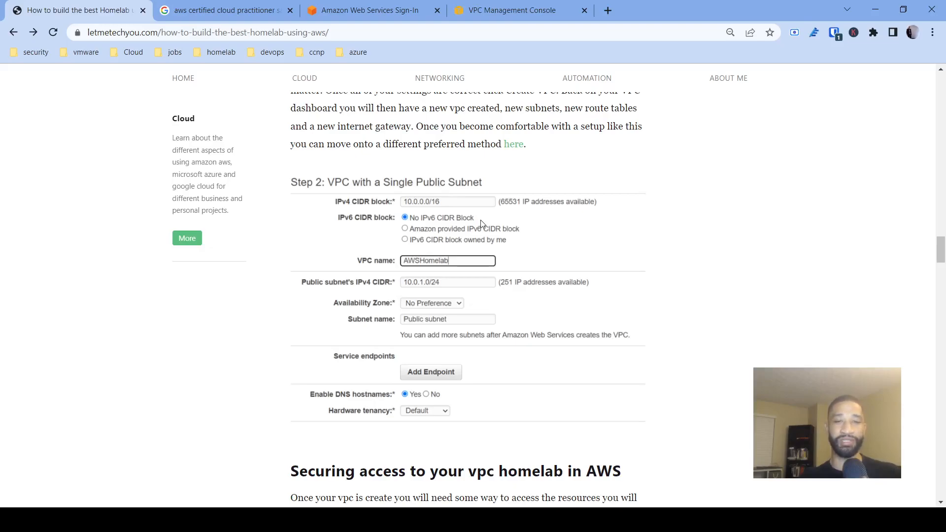
{"action": "scroll", "coordinate": [482, 223], "scroll_direction": "up", "scroll_amount": 1}
{"action": "scroll", "coordinate": [482, 223], "scroll_direction": "down", "scroll_amount": 1}
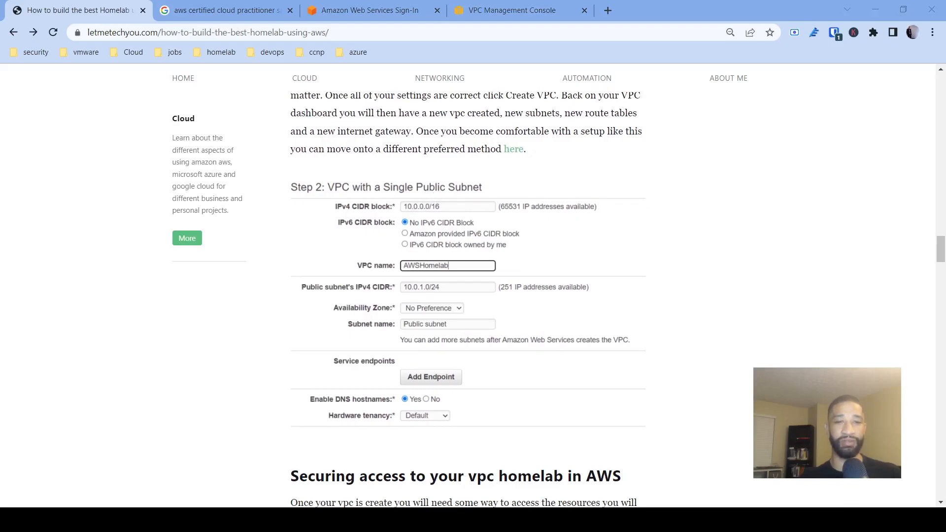
Close the leftover AWS sign-in tab and open the VPC creation form from the VPC dashboard.
{"action": "left_click", "coordinate": [330, 15]}
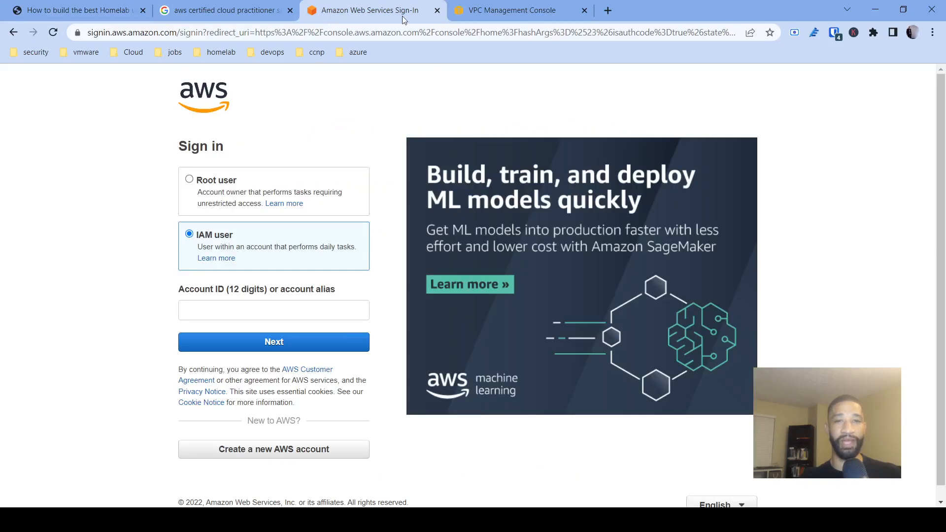
{"action": "left_click", "coordinate": [438, 10]}
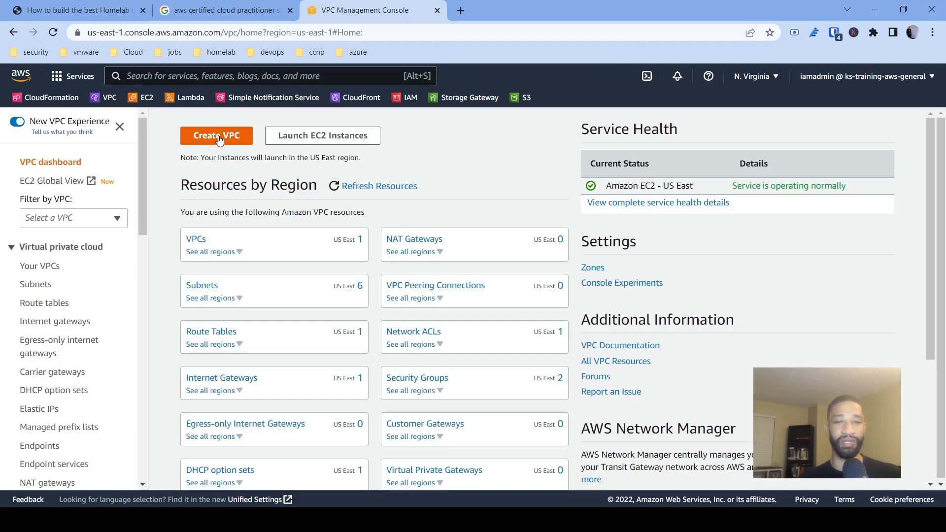
{"action": "left_click", "coordinate": [218, 136]}
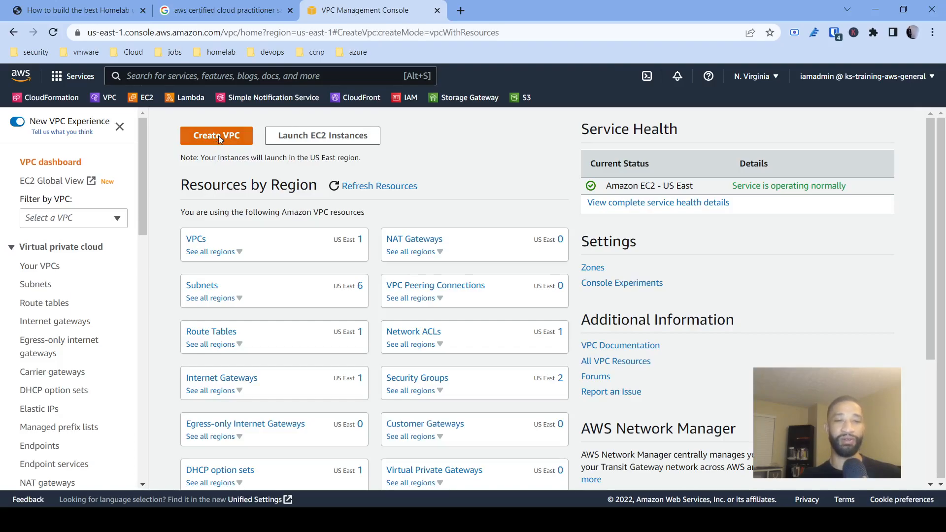
Choose VPC only as the resources to create and review the name tag, IPv4 CIDR, IPv6 and tenancy settings.
{"action": "scroll", "coordinate": [241, 225], "scroll_direction": "down", "scroll_amount": 2}
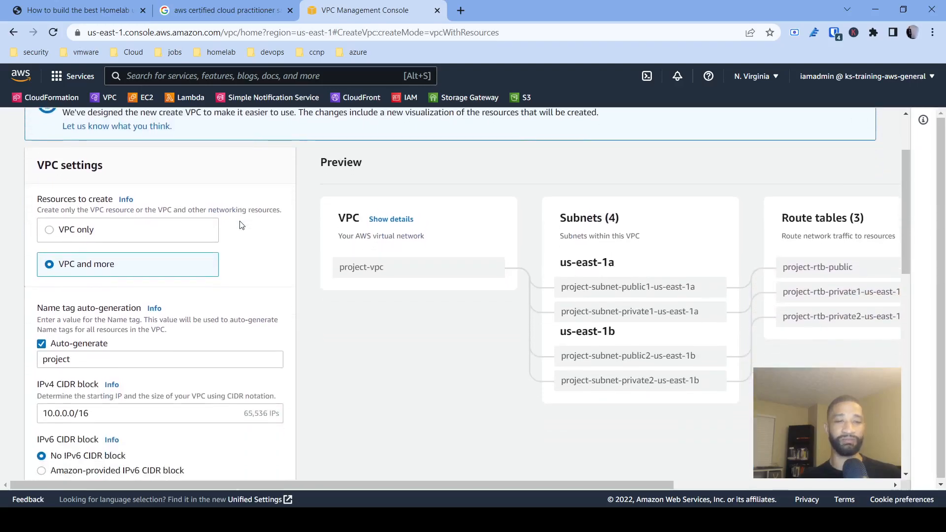
{"action": "scroll", "coordinate": [178, 243], "scroll_direction": "down", "scroll_amount": 1}
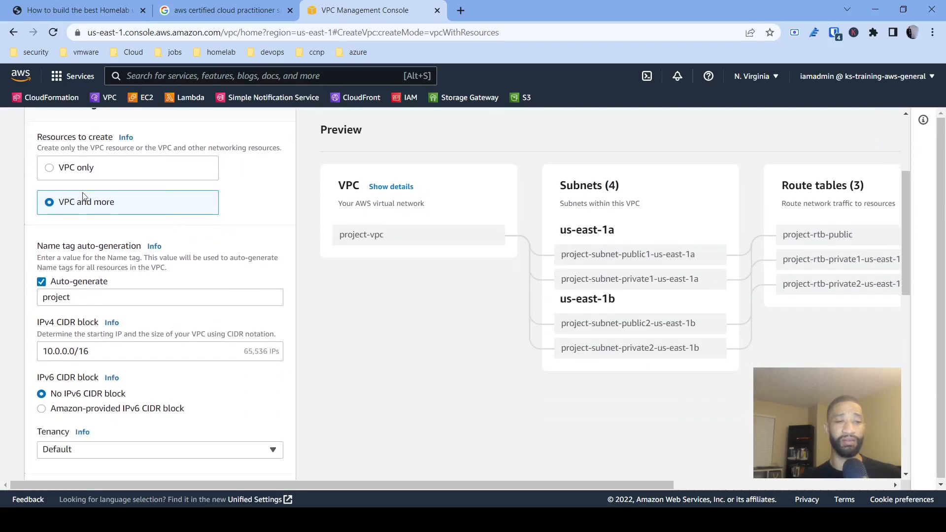
{"action": "left_click", "coordinate": [47, 169]}
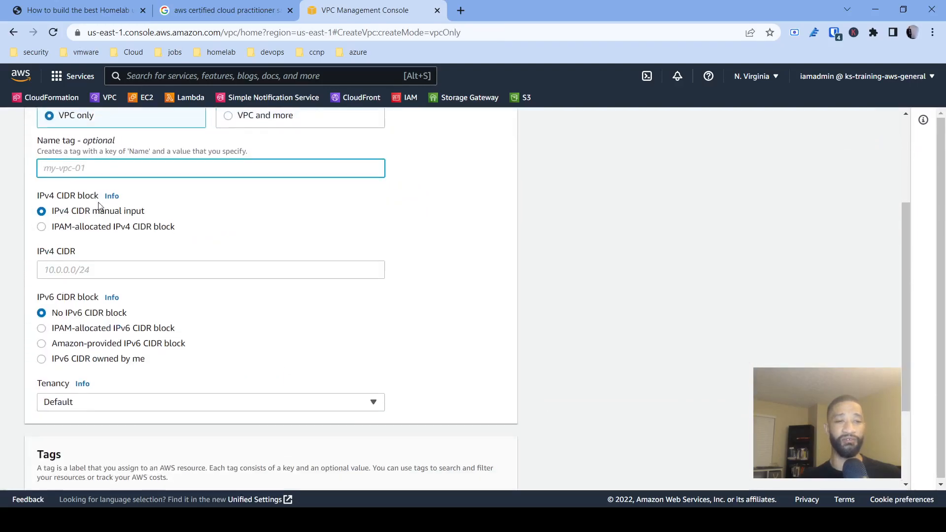
{"action": "scroll", "coordinate": [99, 205], "scroll_direction": "up", "scroll_amount": 4}
{"action": "scroll", "coordinate": [136, 259], "scroll_direction": "down", "scroll_amount": 2}
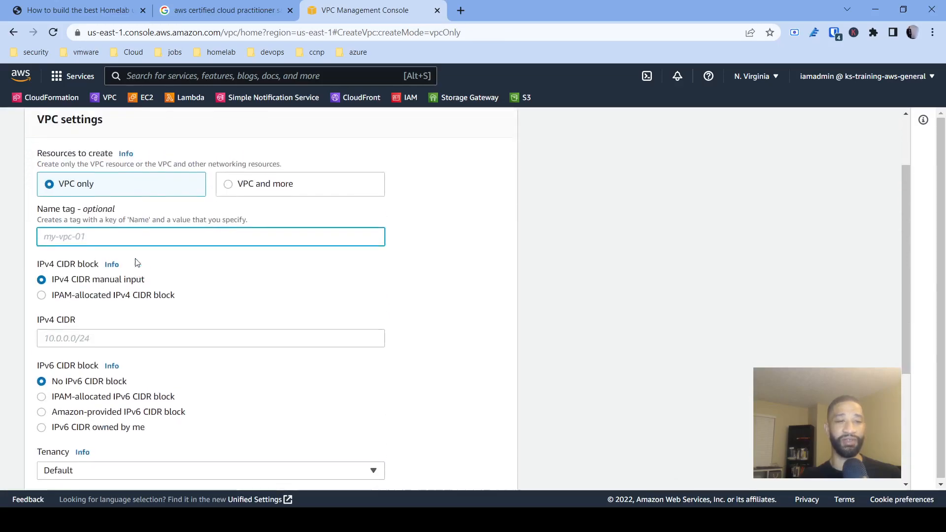
{"action": "scroll", "coordinate": [136, 259], "scroll_direction": "down", "scroll_amount": 1}
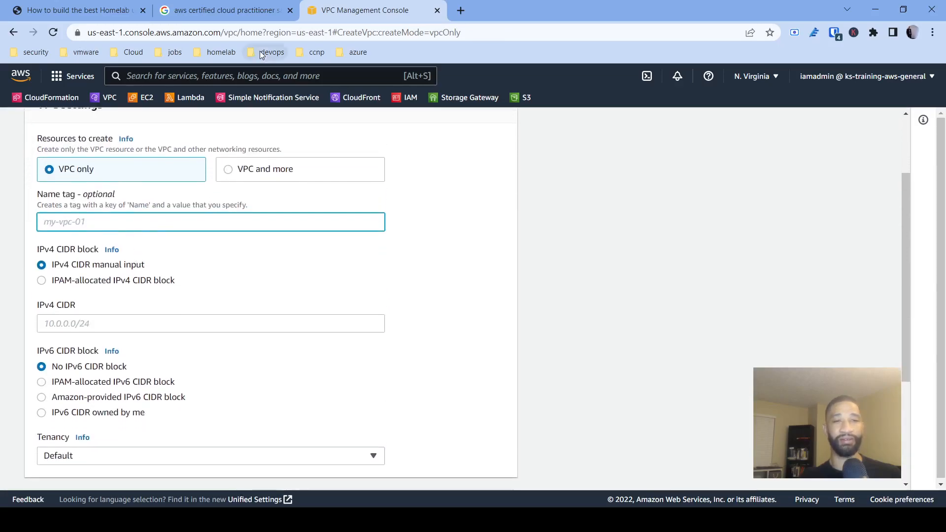
Check the guide's single-public-subnet settings, choose VPC and more as the resources to create, and set the auto-generated name tag to homelab.
{"action": "left_click", "coordinate": [115, 15]}
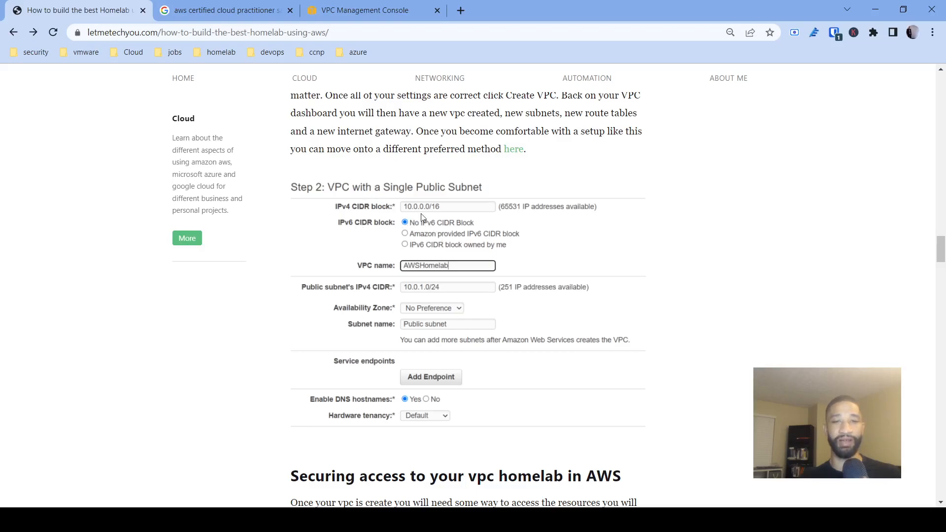
{"action": "left_click", "coordinate": [373, 16]}
{"action": "left_click", "coordinate": [238, 171]}
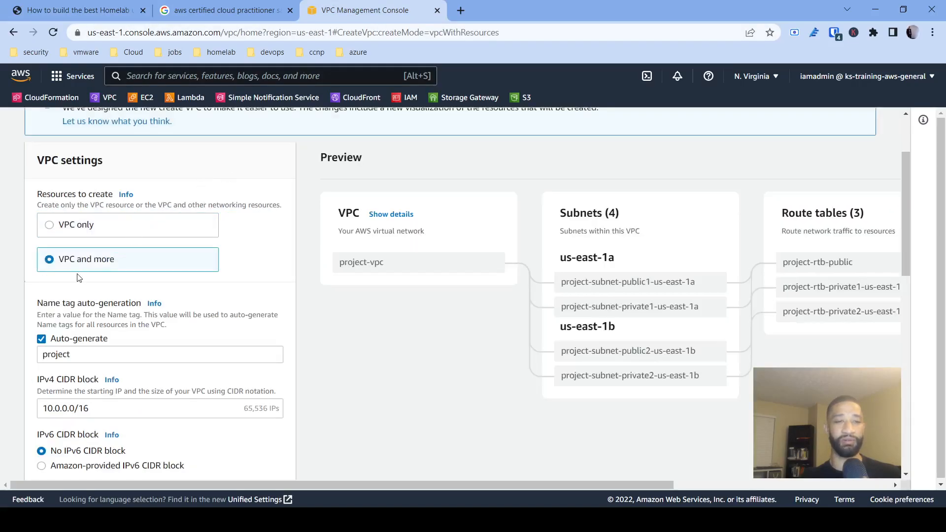
{"action": "scroll", "coordinate": [81, 274], "scroll_direction": "down", "scroll_amount": 3}
{"action": "scroll", "coordinate": [81, 274], "scroll_direction": "up", "scroll_amount": 3}
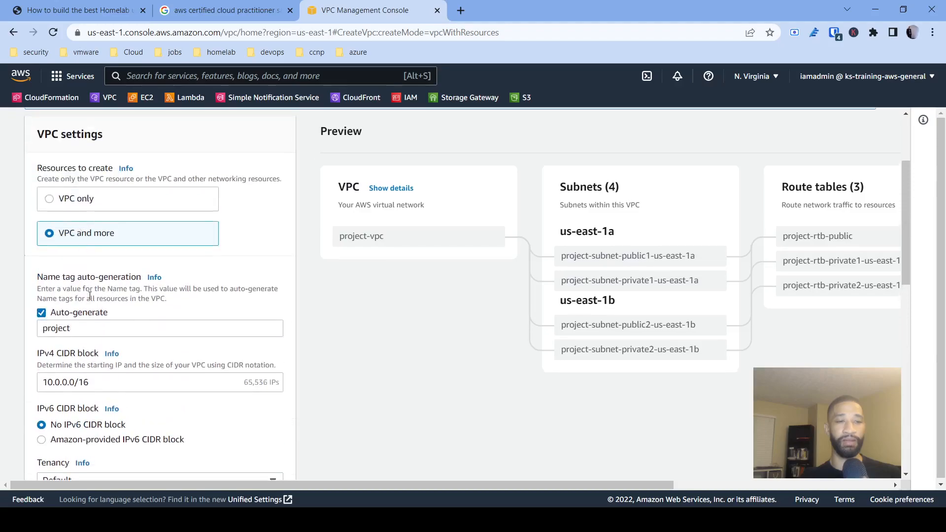
{"action": "left_click_drag", "start_coordinate": [83, 325], "coordinate": [17, 332]}
{"action": "type", "text": "homelab"}
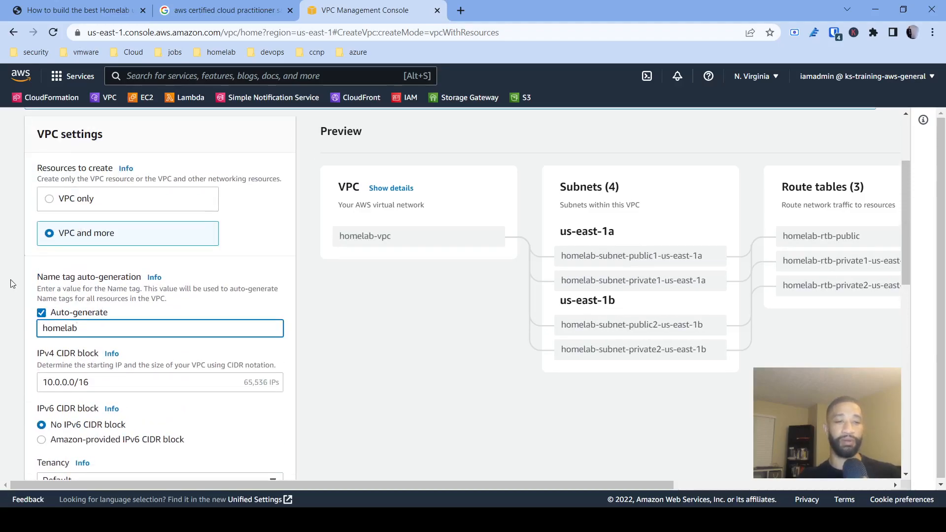
Review the homelab VPC's IPv4 CIDR block with its address count, the IPv6 CIDR block and the available tenancy options.
{"action": "scroll", "coordinate": [35, 293], "scroll_direction": "down", "scroll_amount": 1}
{"action": "scroll", "coordinate": [36, 293], "scroll_direction": "down", "scroll_amount": 2}
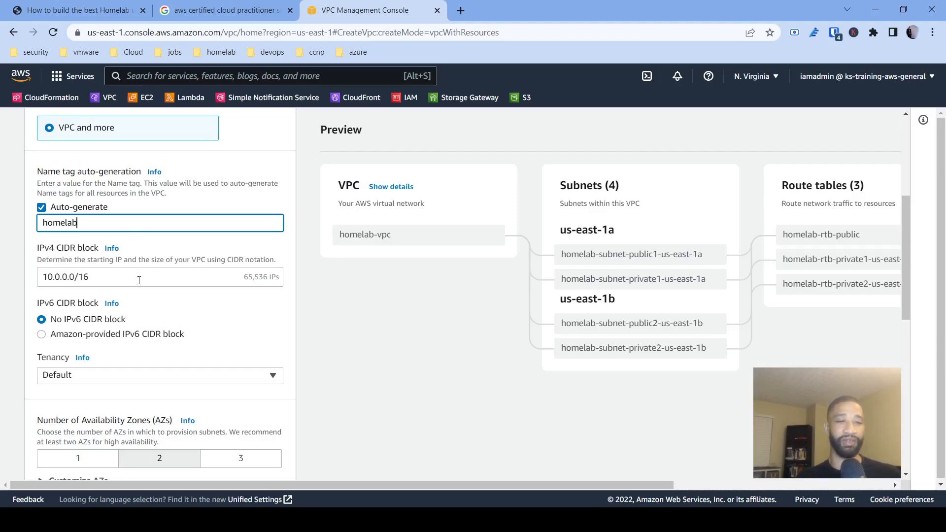
{"action": "key", "text": "Tab"}
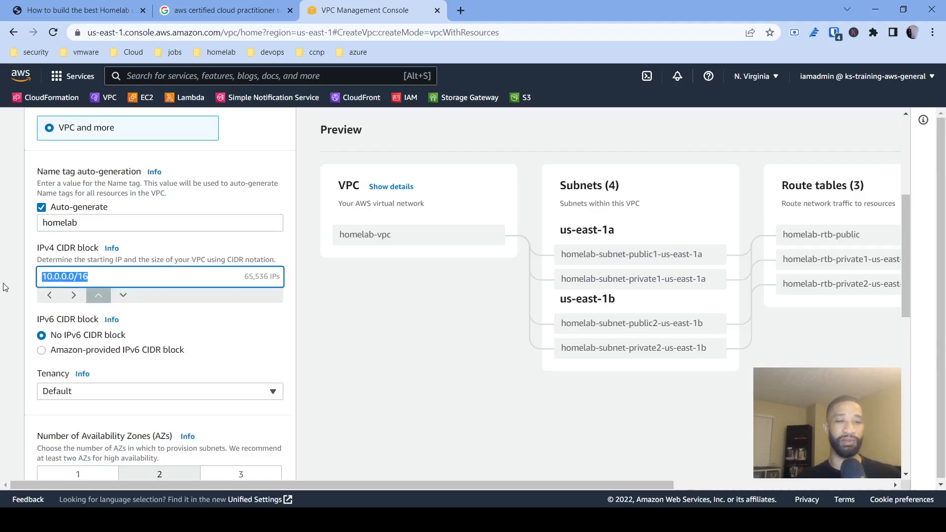
{"action": "left_click", "coordinate": [29, 284]}
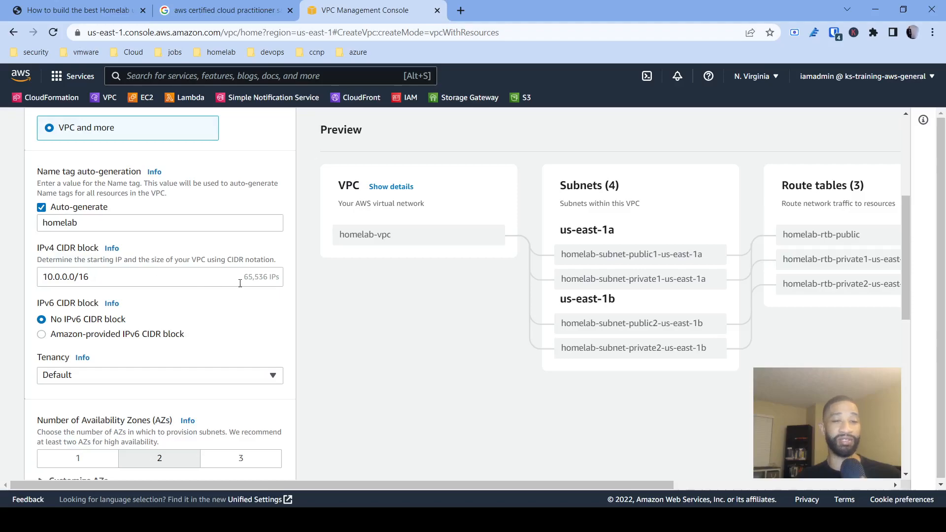
{"action": "left_click_drag", "start_coordinate": [240, 279], "coordinate": [291, 280]}
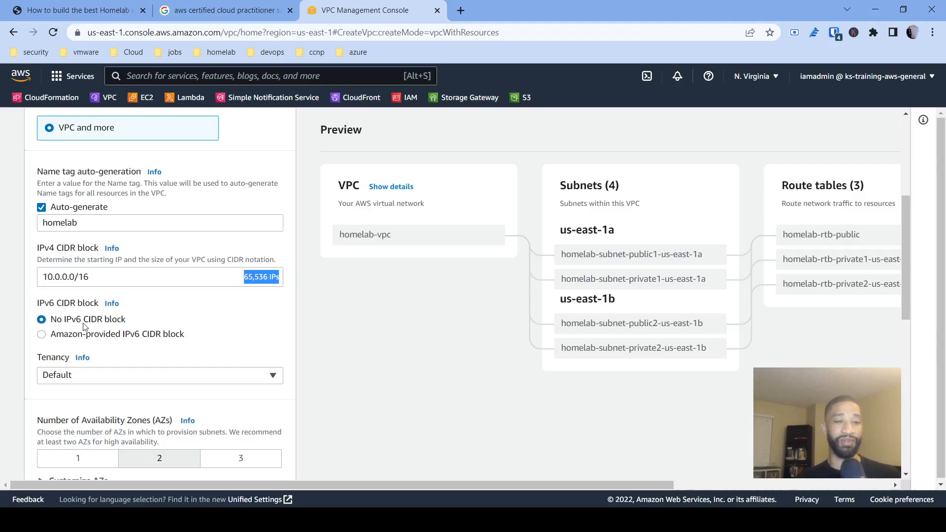
{"action": "scroll", "coordinate": [74, 315], "scroll_direction": "down", "scroll_amount": 2}
{"action": "left_click", "coordinate": [74, 291]}
{"action": "left_click", "coordinate": [74, 290]}
{"action": "left_click", "coordinate": [54, 292]}
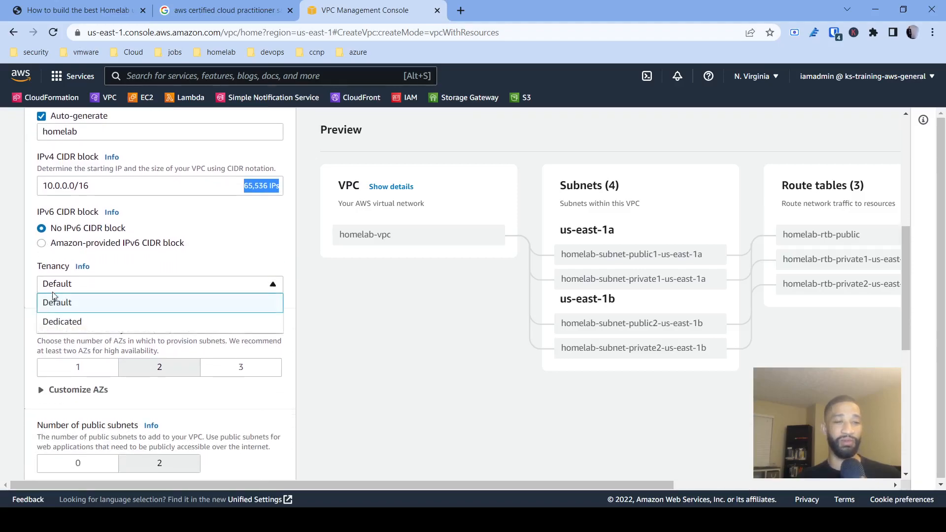
{"action": "left_click", "coordinate": [30, 294]}
{"action": "scroll", "coordinate": [38, 316], "scroll_direction": "down", "scroll_amount": 1}
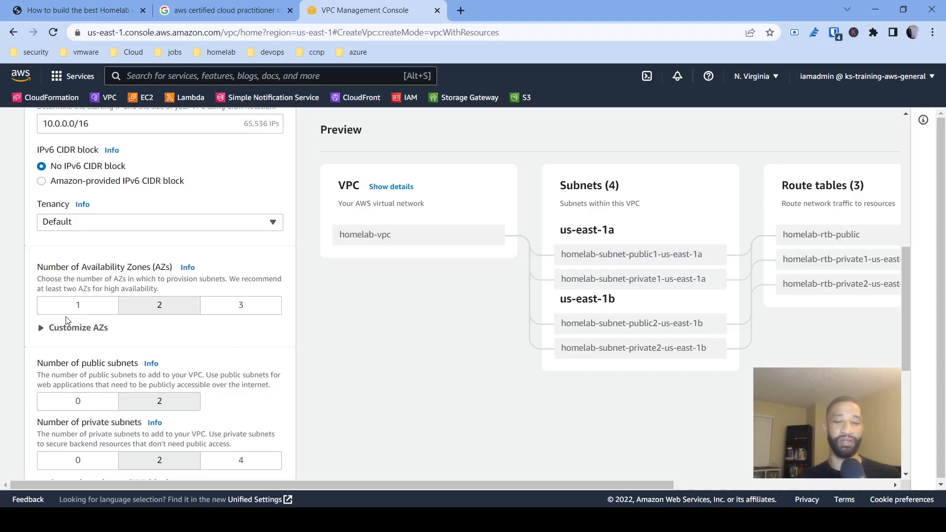
Set the number of Availability Zones to 1 and the number of private subnets to 0.
{"action": "left_click", "coordinate": [77, 306]}
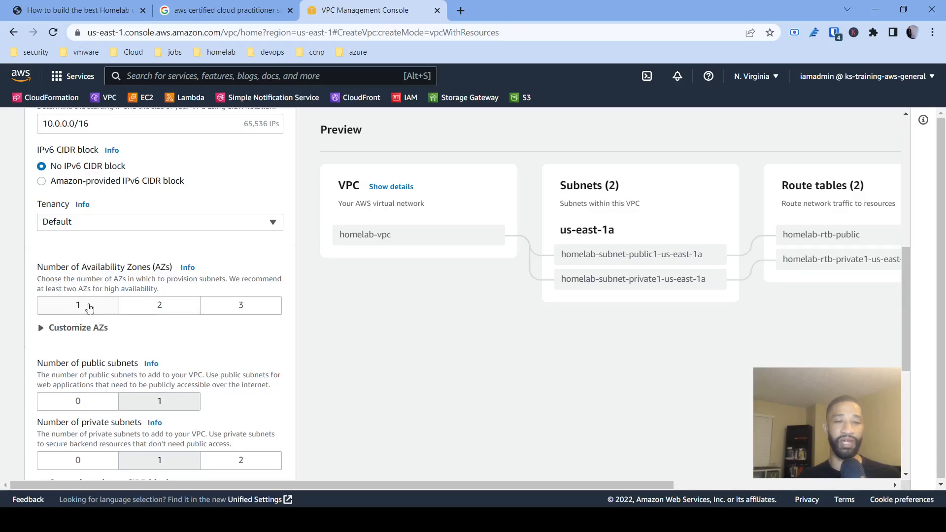
{"action": "scroll", "coordinate": [119, 265], "scroll_direction": "down", "scroll_amount": 3}
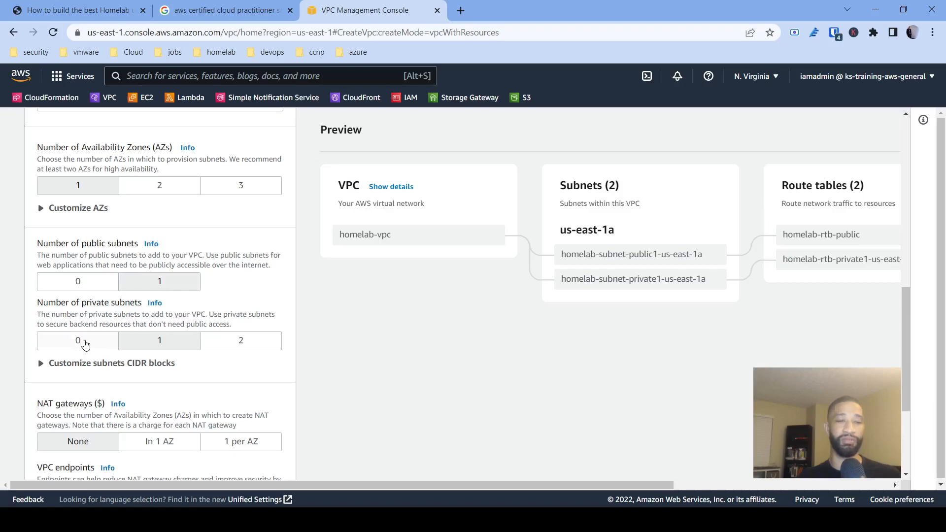
{"action": "left_click", "coordinate": [86, 344]}
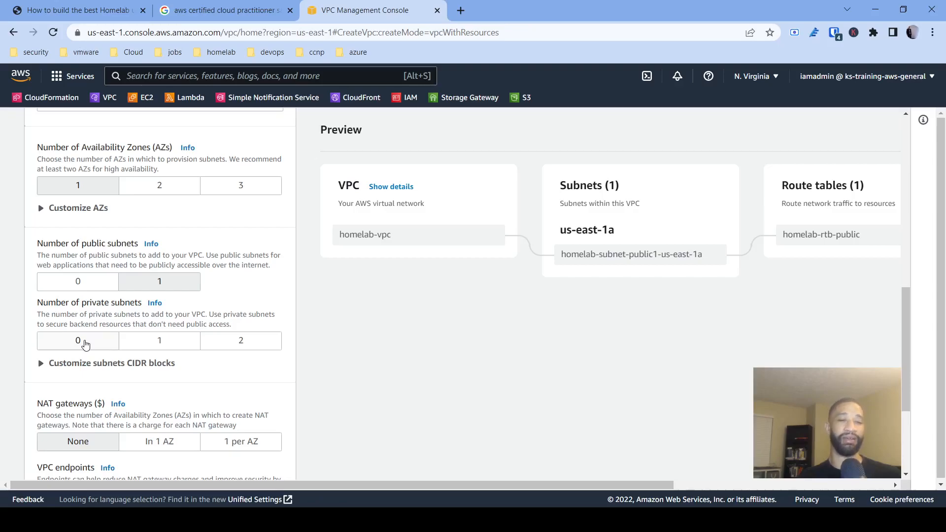
{"action": "left_click", "coordinate": [85, 343]}
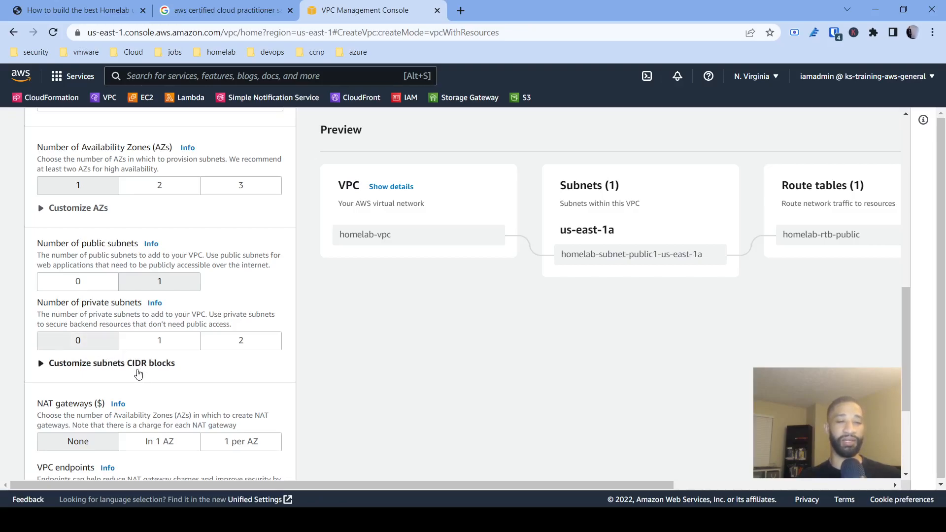
Try the In 1 AZ NAT gateway option, set it back to None, and review the VPC endpoint and DNS options.
{"action": "scroll", "coordinate": [134, 373], "scroll_direction": "down", "scroll_amount": 3}
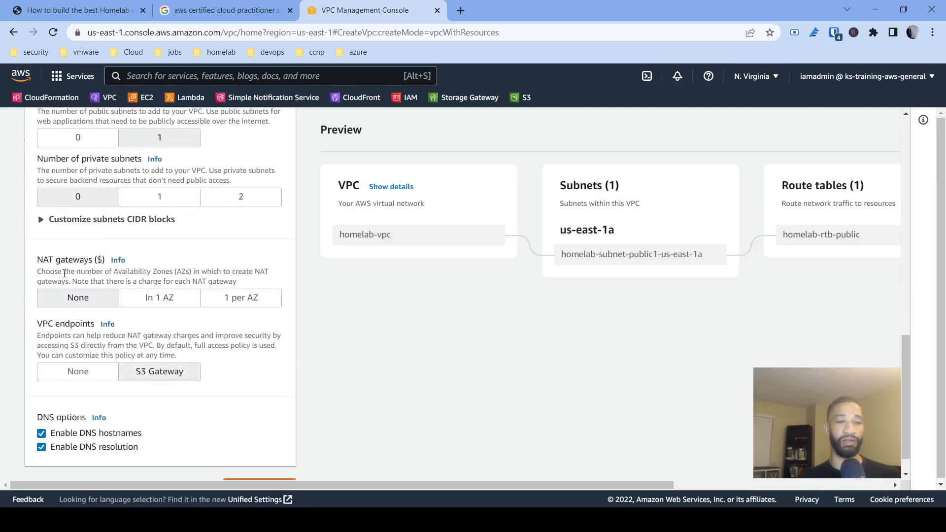
{"action": "left_click", "coordinate": [145, 301]}
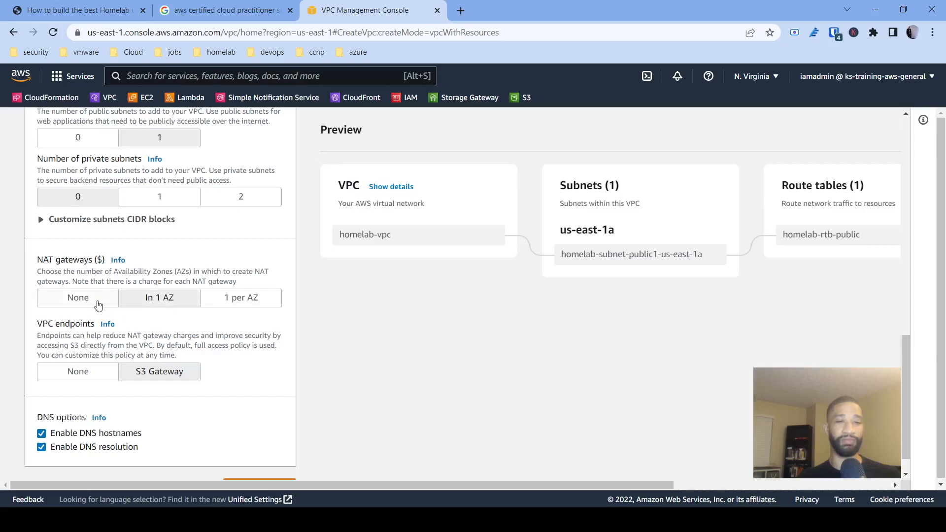
{"action": "left_click", "coordinate": [98, 306]}
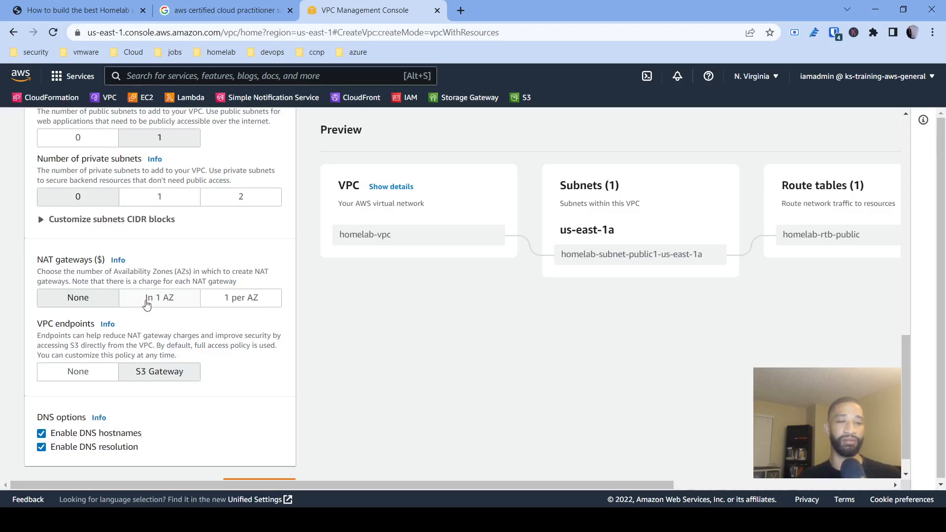
{"action": "scroll", "coordinate": [171, 256], "scroll_direction": "down", "scroll_amount": 1}
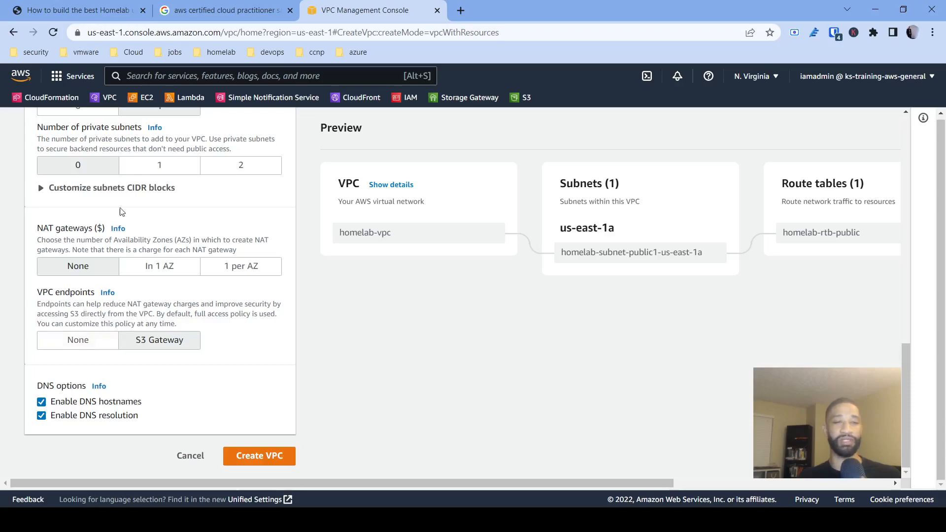
{"action": "scroll", "coordinate": [136, 197], "scroll_direction": "up", "scroll_amount": 2}
{"action": "scroll", "coordinate": [136, 196], "scroll_direction": "down", "scroll_amount": 2}
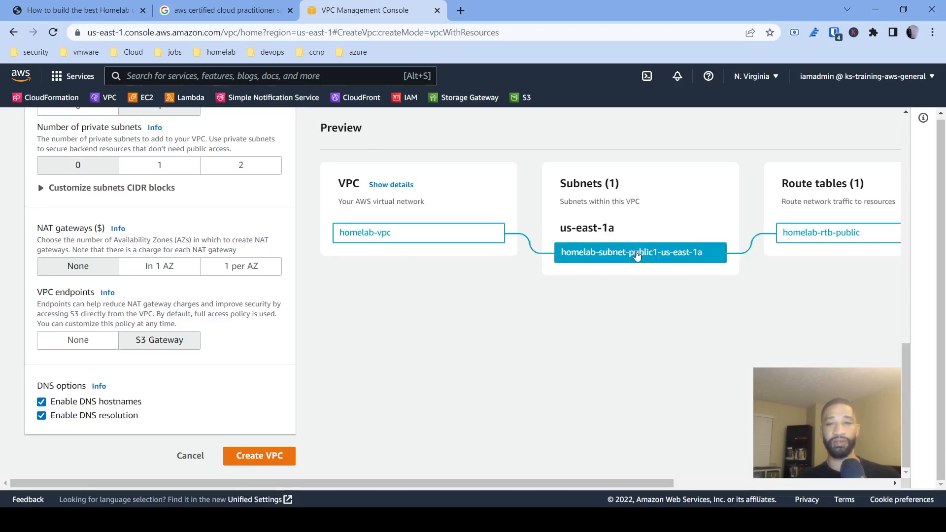
Check the previewed route table and network connections, and create the homelab VPC.
{"action": "scroll", "coordinate": [646, 266], "scroll_direction": "right", "scroll_amount": 4}
{"action": "scroll", "coordinate": [647, 266], "scroll_direction": "right", "scroll_amount": 2}
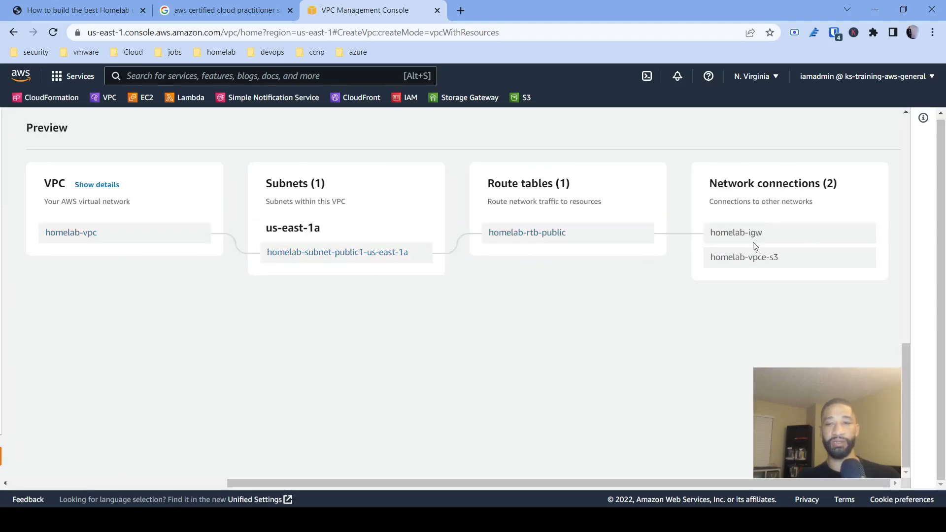
{"action": "scroll", "coordinate": [468, 306], "scroll_direction": "left", "scroll_amount": 5}
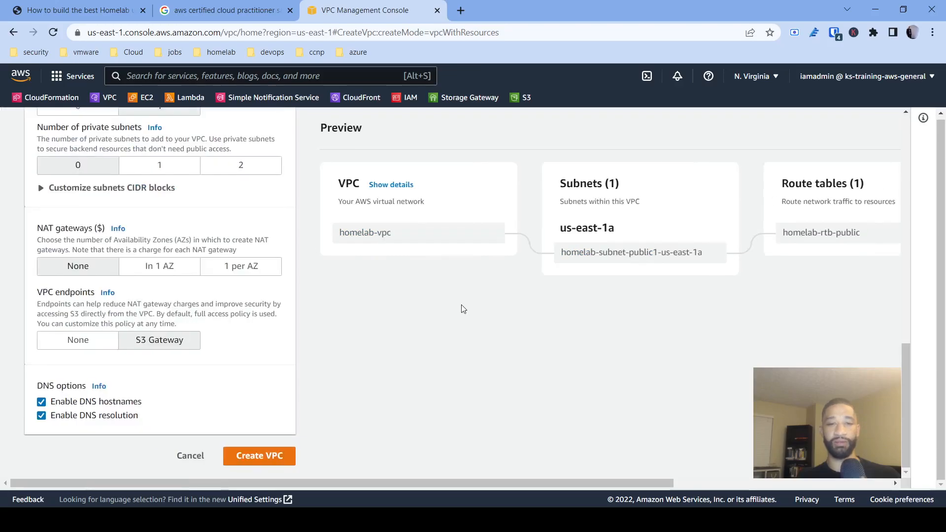
{"action": "left_click", "coordinate": [255, 456]}
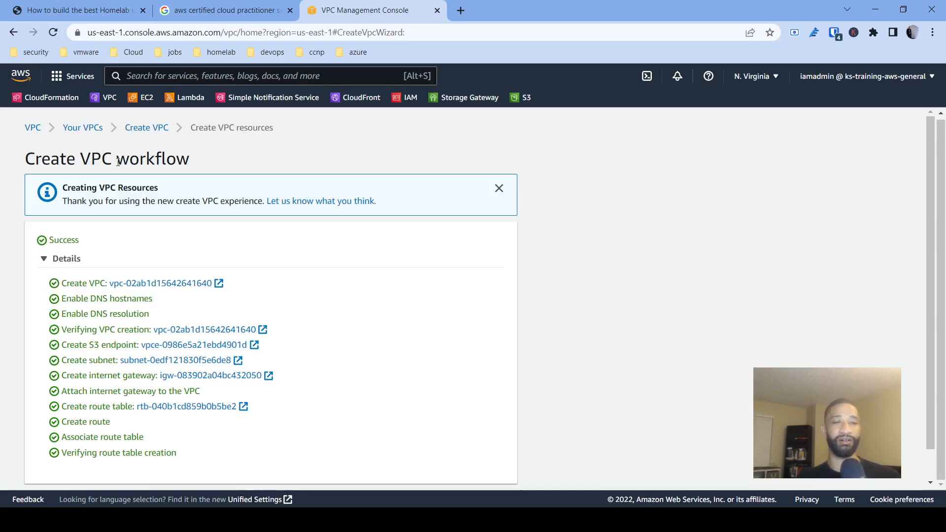
Open the new VPC's details and compare homelab-vpc with the unnamed VPC in the list of VPCs.
{"action": "scroll", "coordinate": [180, 195], "scroll_direction": "down", "scroll_amount": 1}
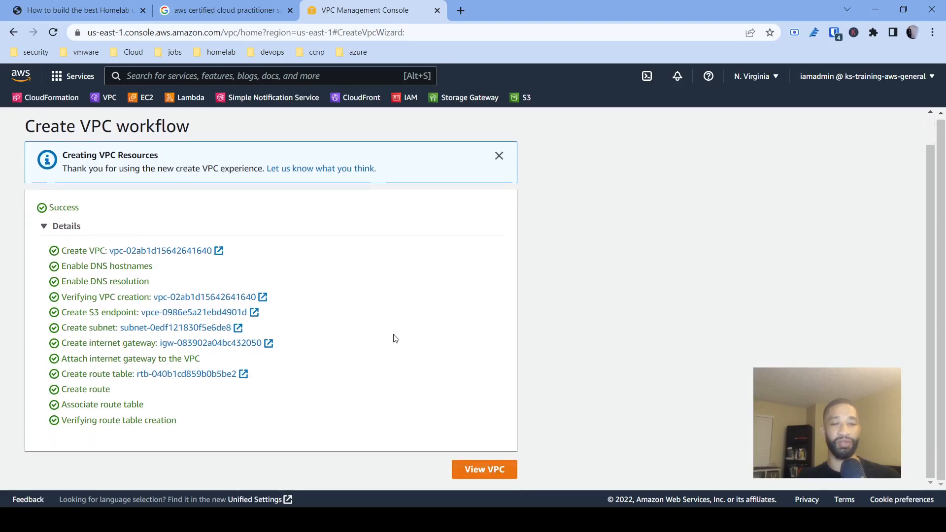
{"action": "left_click", "coordinate": [482, 469]}
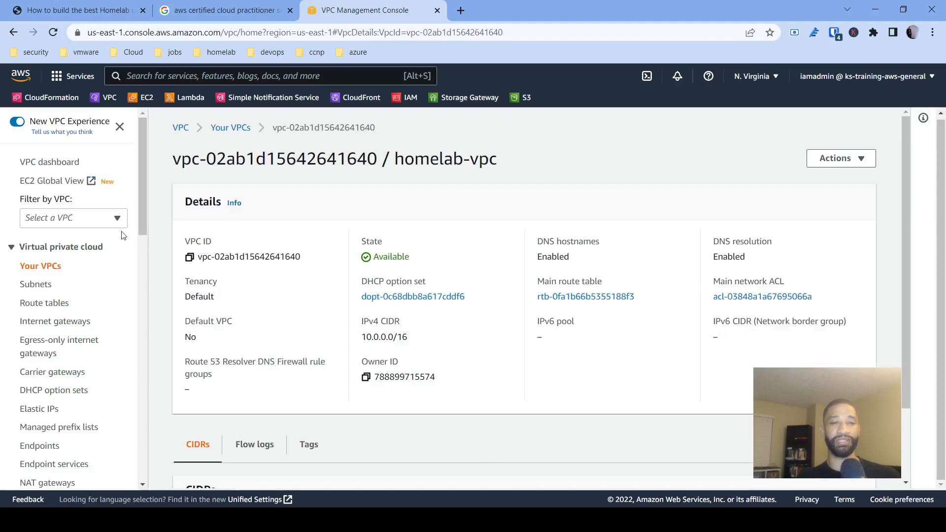
{"action": "left_click", "coordinate": [40, 267]}
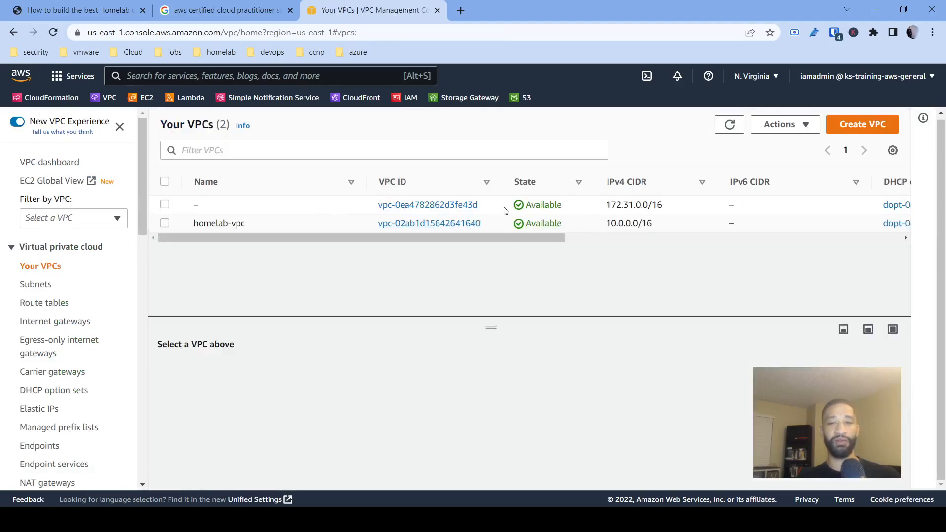
{"action": "left_click", "coordinate": [504, 209]}
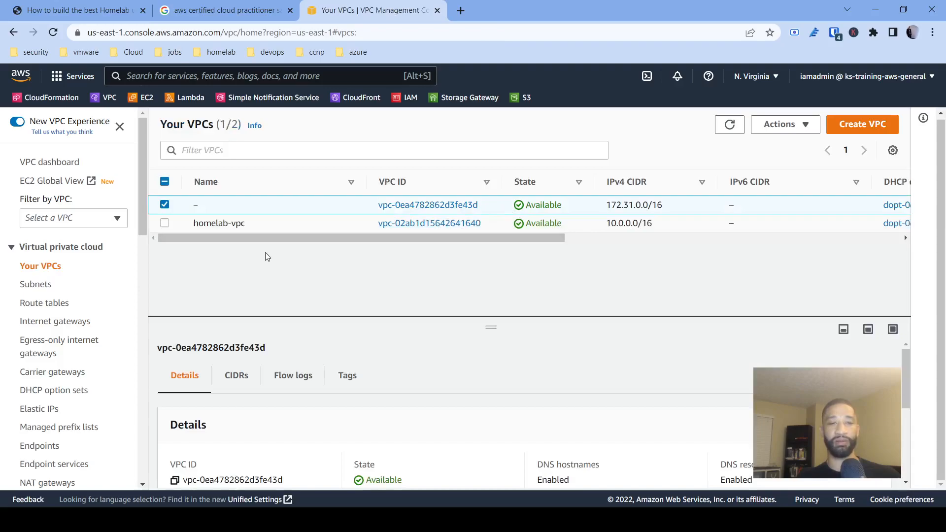
{"action": "left_click", "coordinate": [284, 227]}
{"action": "left_click_drag", "start_coordinate": [243, 225], "coordinate": [193, 226]}
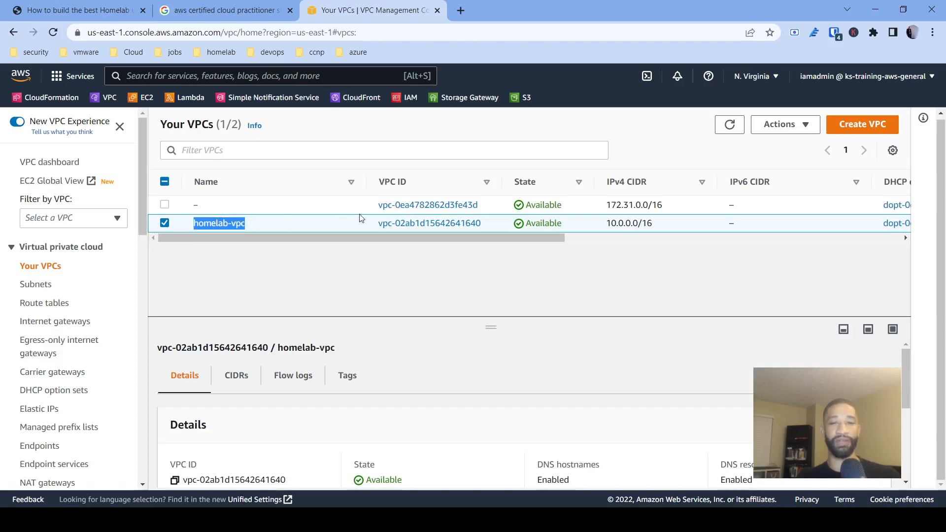
{"action": "left_click_drag", "start_coordinate": [452, 237], "coordinate": [287, 268]}
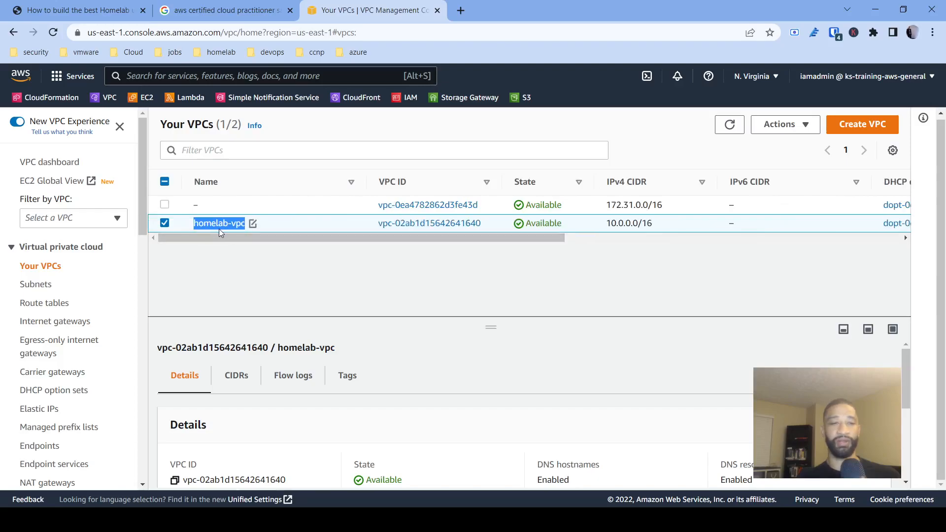
Inspect the homelab public subnet in the subnet list, widening the Name column and checking its IPv4 CIDR.
{"action": "left_click", "coordinate": [35, 287]}
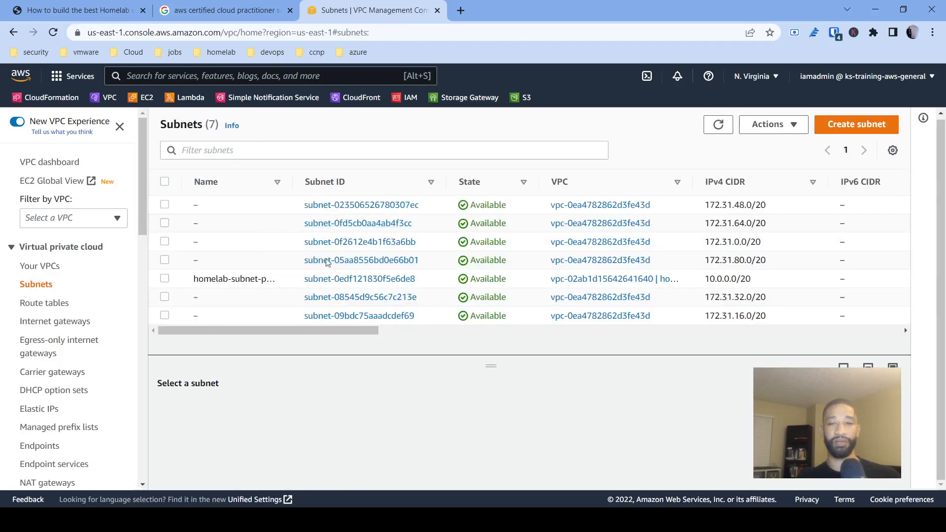
{"action": "left_click", "coordinate": [251, 280]}
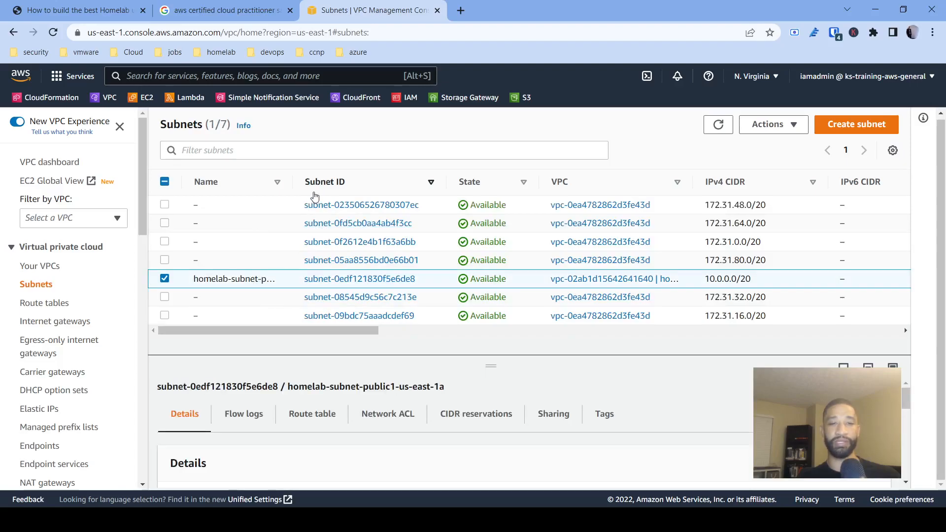
{"action": "left_click_drag", "start_coordinate": [292, 186], "coordinate": [401, 186]}
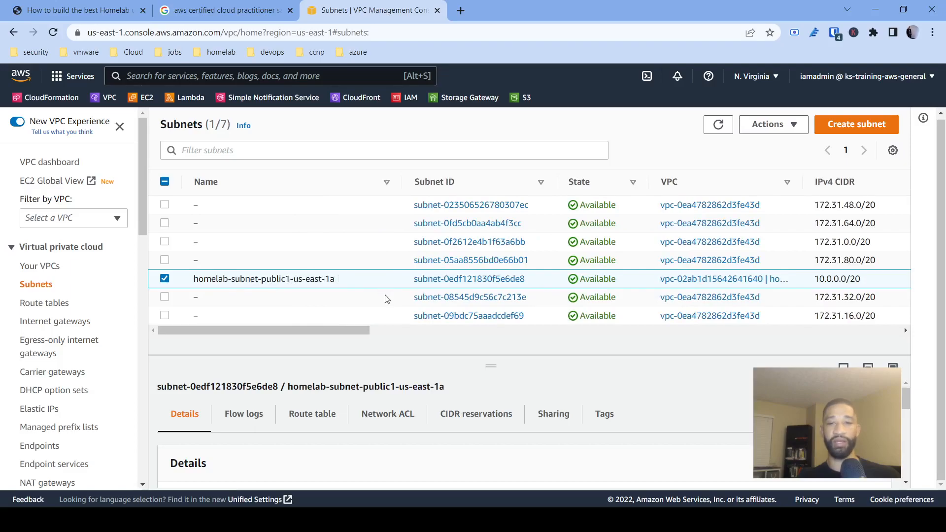
{"action": "left_click_drag", "start_coordinate": [355, 332], "coordinate": [438, 332]}
{"action": "left_click_drag", "start_coordinate": [529, 279], "coordinate": [485, 279]}
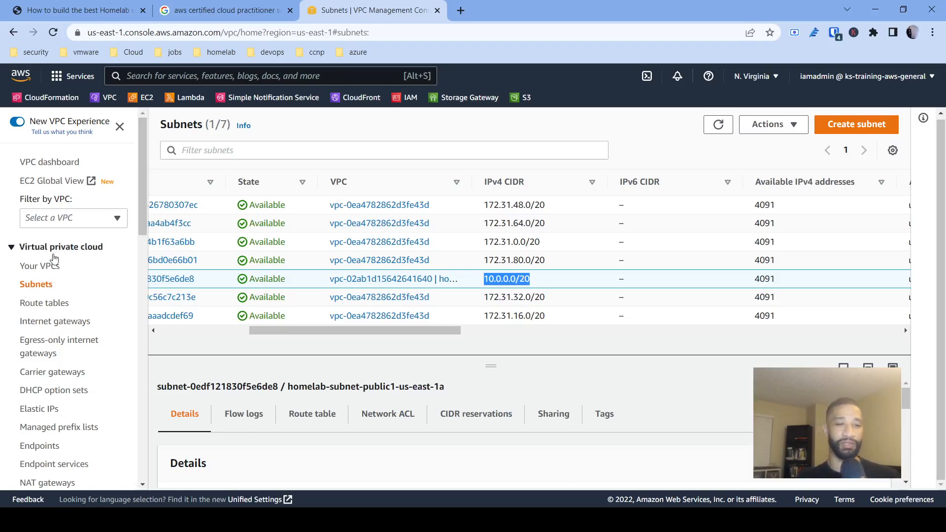
Select the homelab-rtb-public route table and show its routes.
{"action": "left_click", "coordinate": [48, 301]}
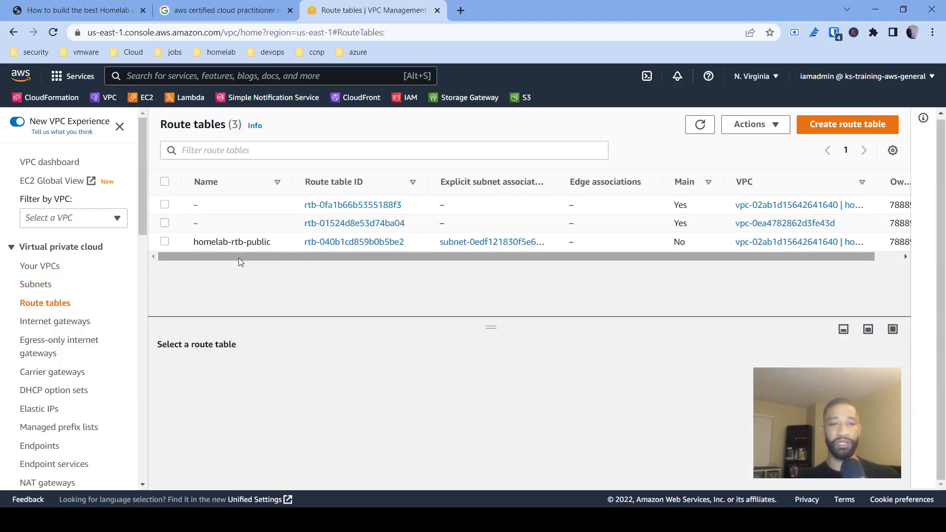
{"action": "left_click", "coordinate": [228, 244]}
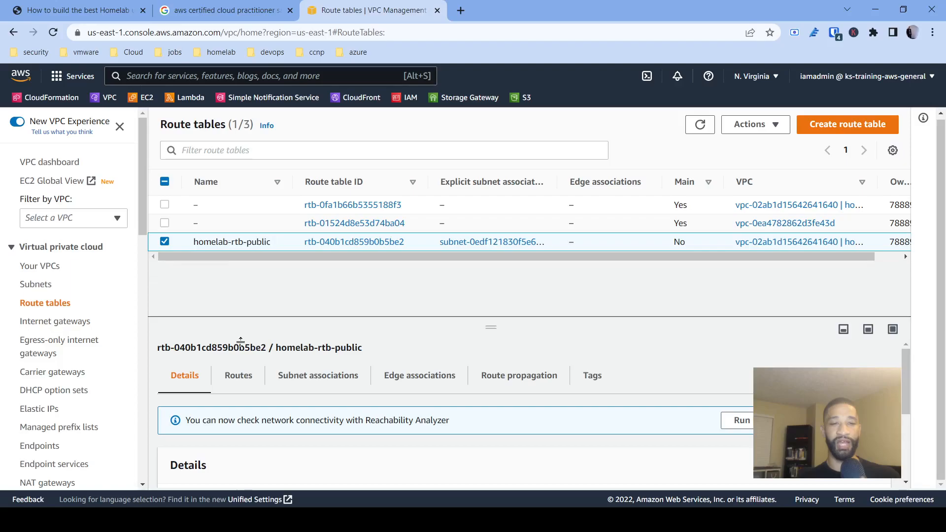
{"action": "left_click", "coordinate": [237, 384]}
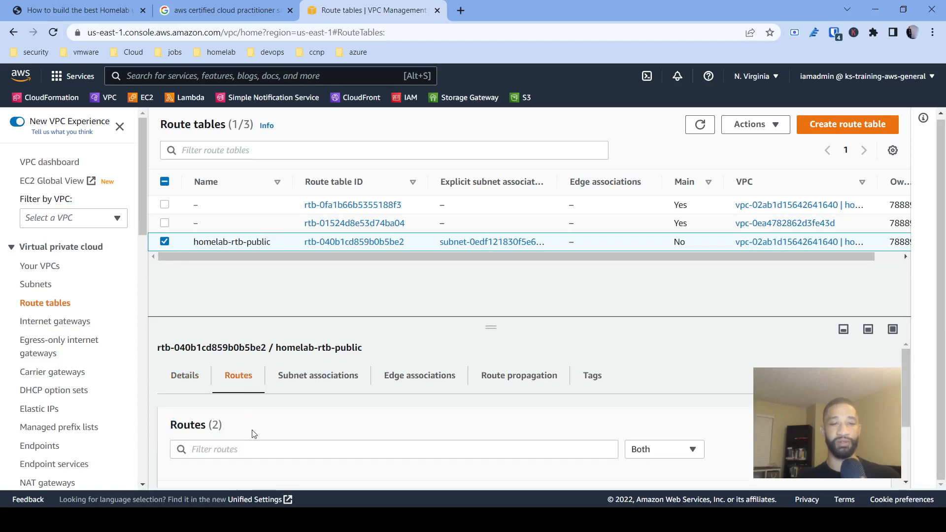
Examine the routes of the homelab-rtb-public route table, checking the destination and target of the default and local routes.
{"action": "scroll", "coordinate": [253, 433], "scroll_direction": "down", "scroll_amount": 2}
{"action": "left_click_drag", "start_coordinate": [285, 375], "coordinate": [223, 453]}
{"action": "left_click", "coordinate": [222, 451]}
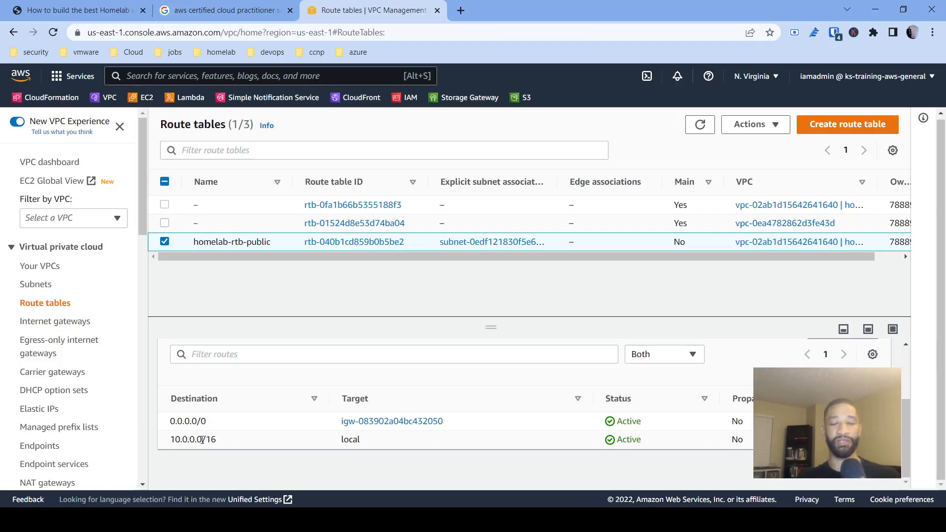
{"action": "left_click_drag", "start_coordinate": [183, 439], "coordinate": [390, 451]}
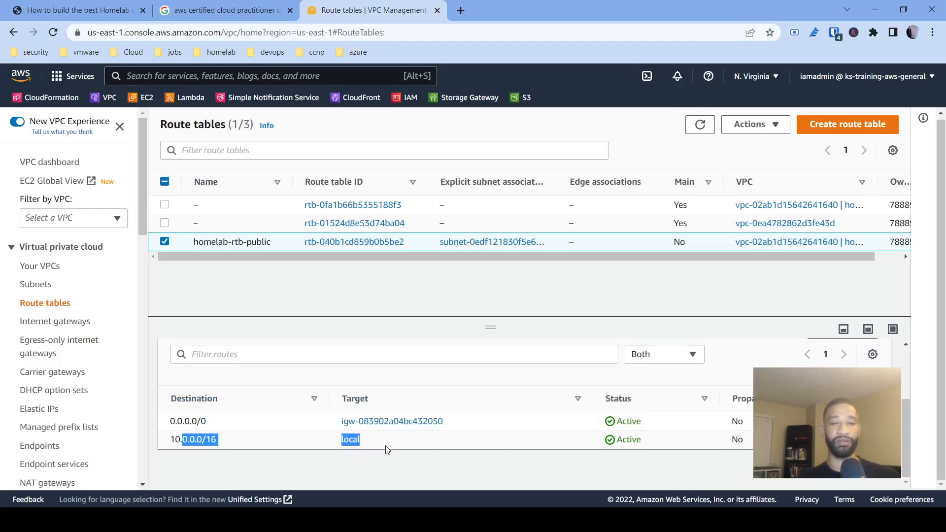
{"action": "left_click", "coordinate": [215, 427]}
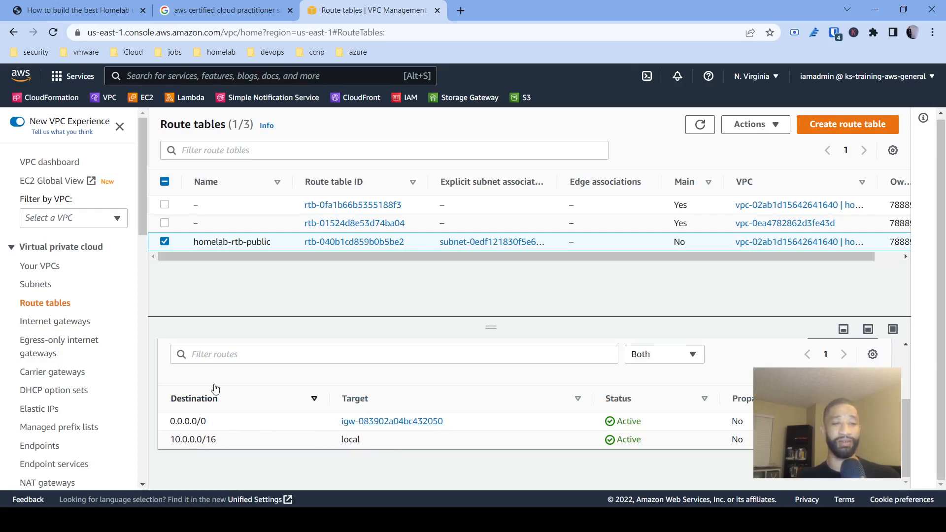
Show the details of the homelab-igw internet gateway, and open the list of Elastic IP addresses.
{"action": "left_click", "coordinate": [58, 323]}
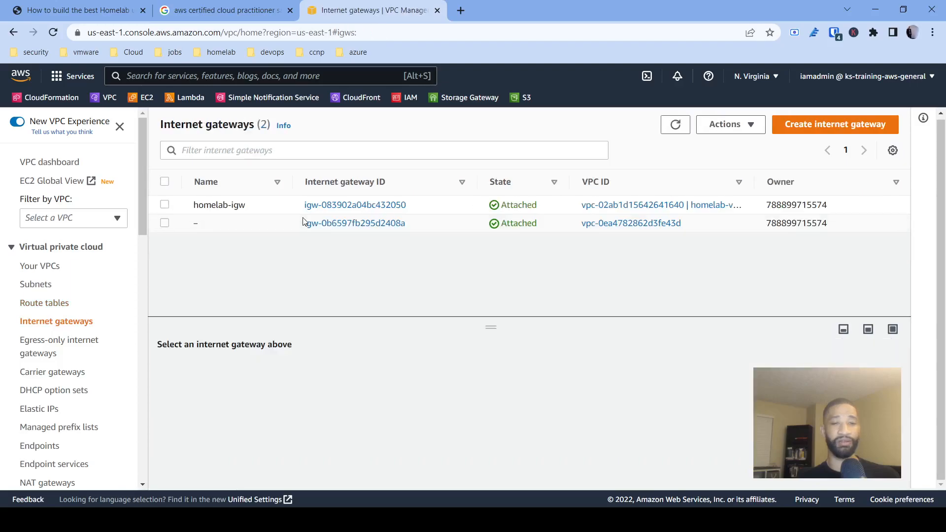
{"action": "left_click", "coordinate": [266, 204]}
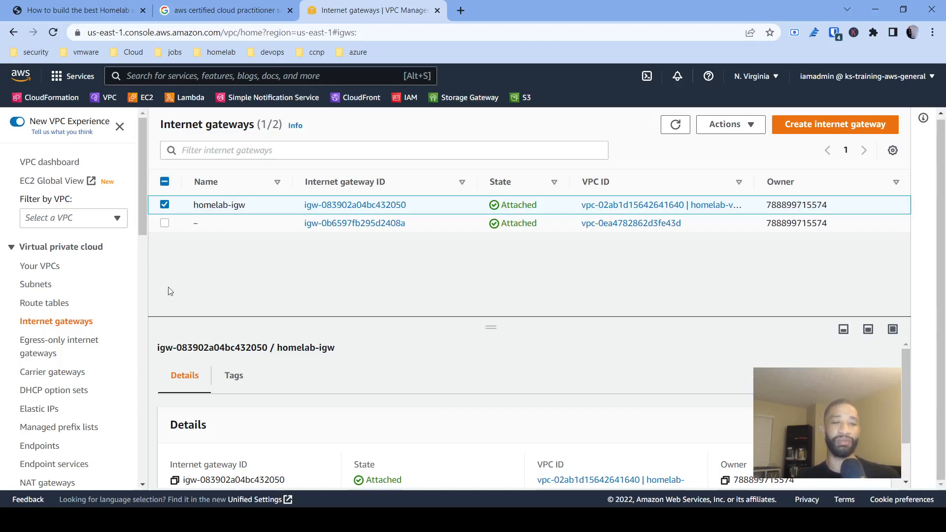
{"action": "left_click_drag", "start_coordinate": [143, 206], "coordinate": [140, 164]}
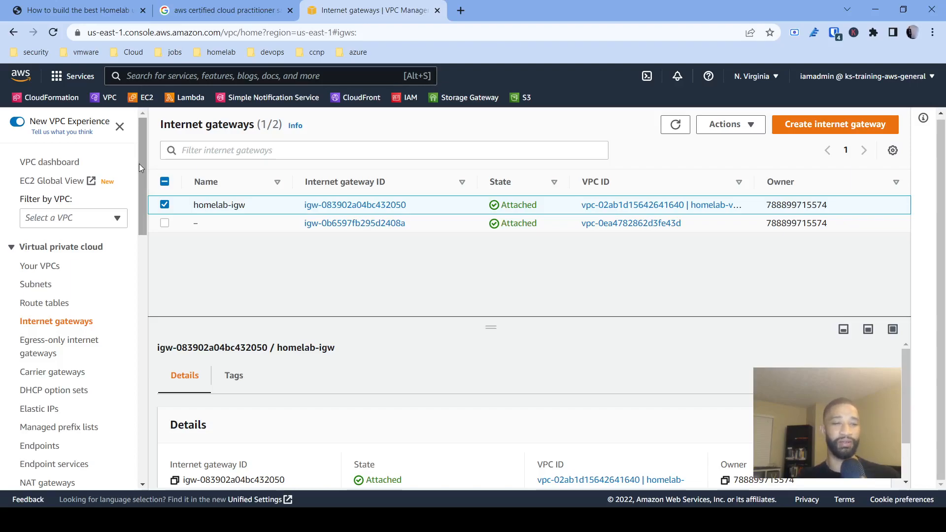
{"action": "left_click_drag", "start_coordinate": [139, 166], "coordinate": [144, 205]}
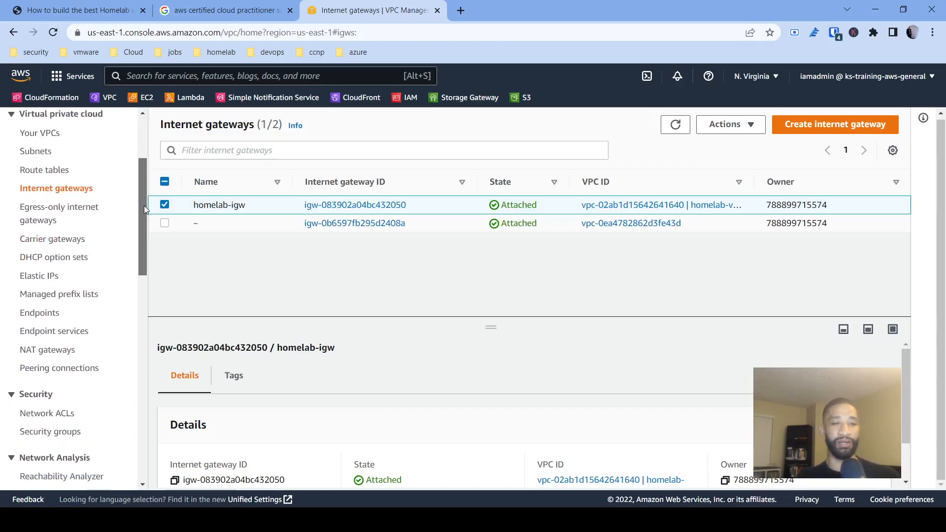
{"action": "left_click", "coordinate": [46, 276]}
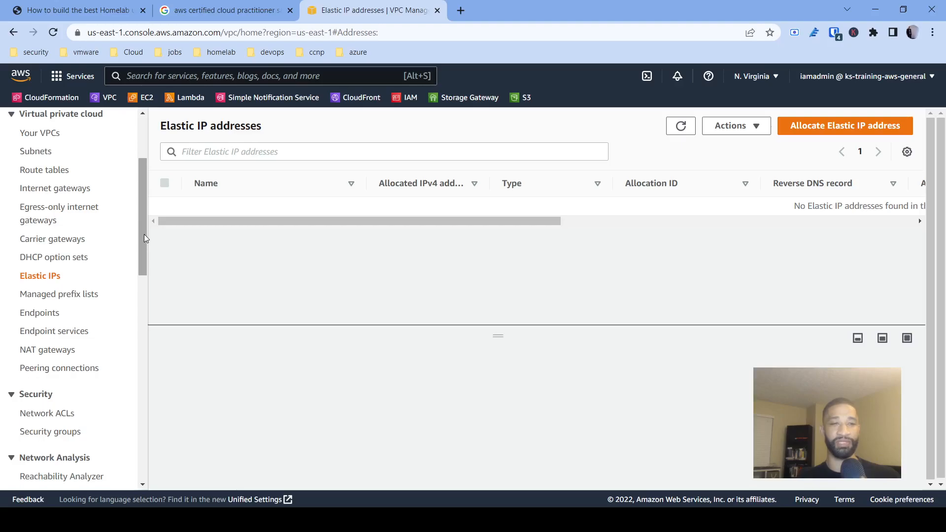
{"action": "left_click_drag", "start_coordinate": [147, 238], "coordinate": [144, 197]}
Switch to the homelab guide and review its sections on the VPC wizard, the security group's inbound rules and the Windows server.
{"action": "left_click", "coordinate": [111, 18]}
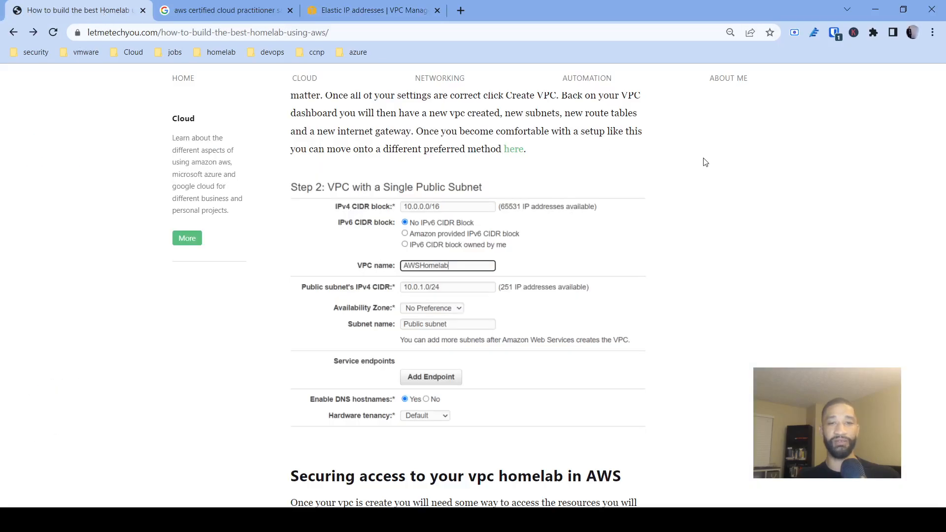
{"action": "left_click_drag", "start_coordinate": [940, 256], "coordinate": [938, 231]}
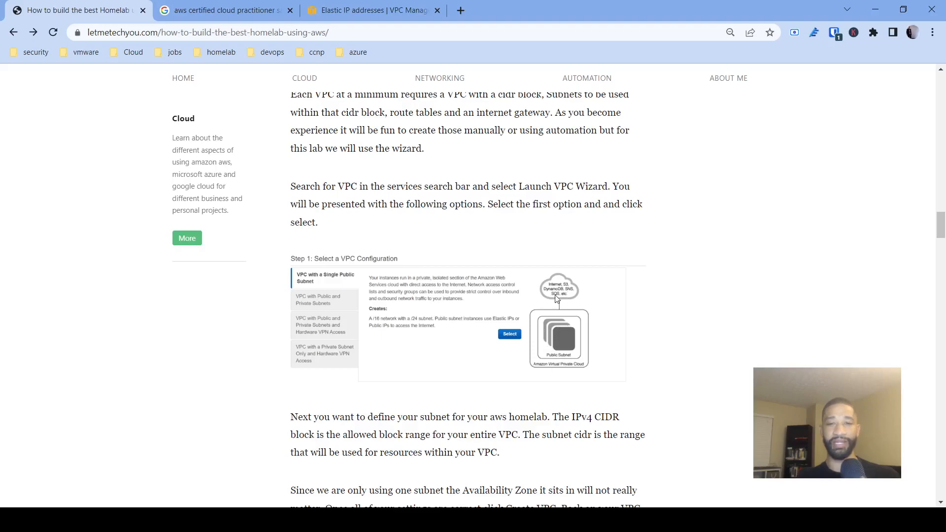
{"action": "left_click_drag", "start_coordinate": [941, 230], "coordinate": [942, 246]}
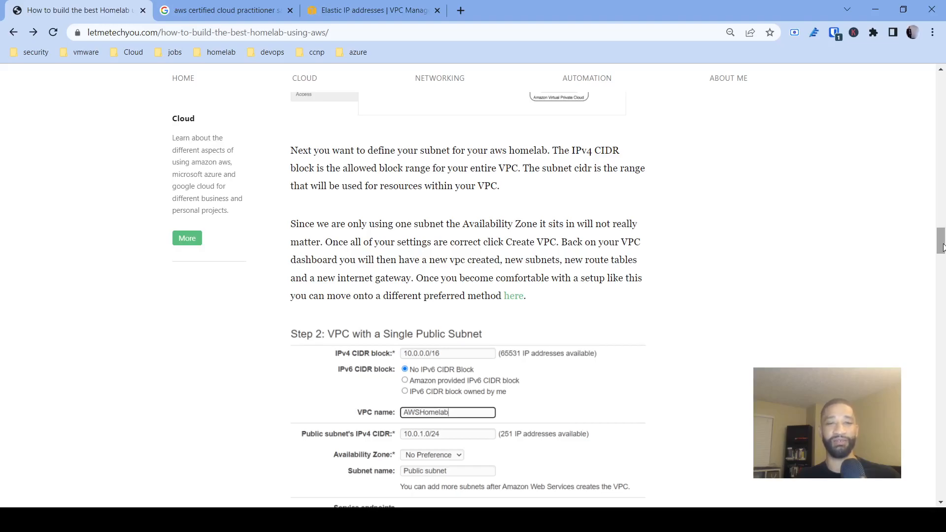
{"action": "left_click_drag", "start_coordinate": [940, 245], "coordinate": [942, 303]}
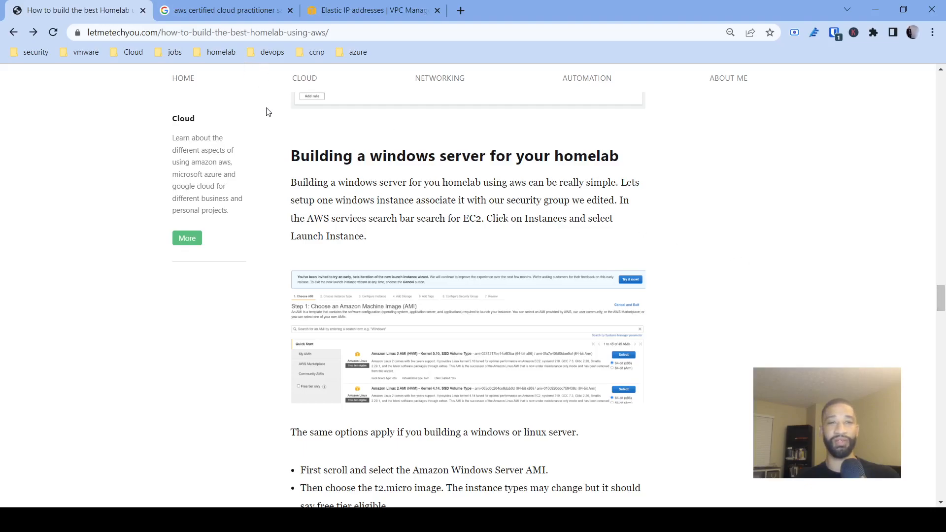
{"action": "scroll", "coordinate": [268, 112], "scroll_direction": "up", "scroll_amount": 10}
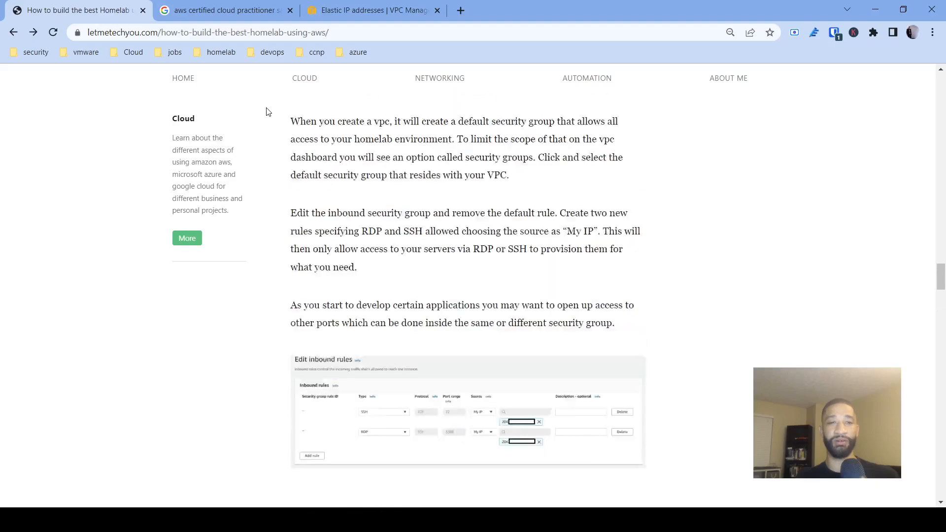
Return to the AWS console, open the EC2 dashboard and view the list of available regions.
{"action": "left_click", "coordinate": [351, 10]}
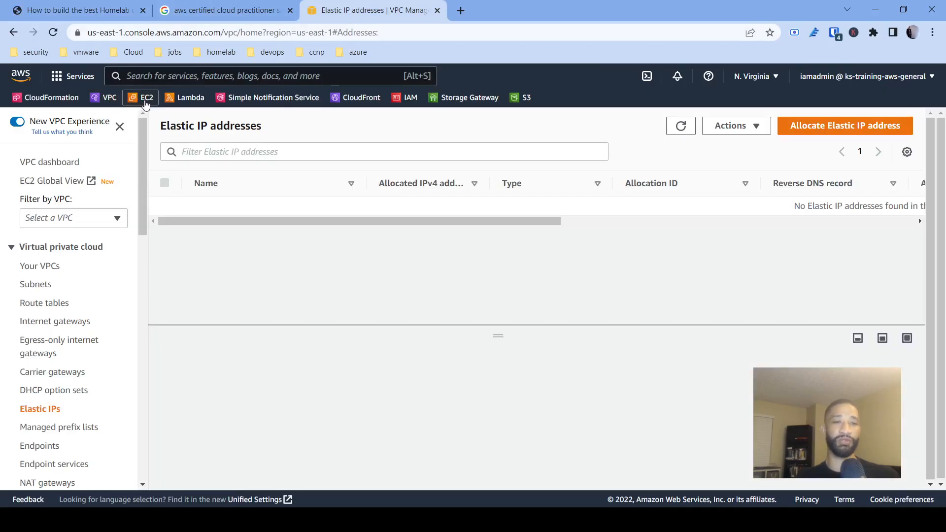
{"action": "left_click", "coordinate": [145, 101]}
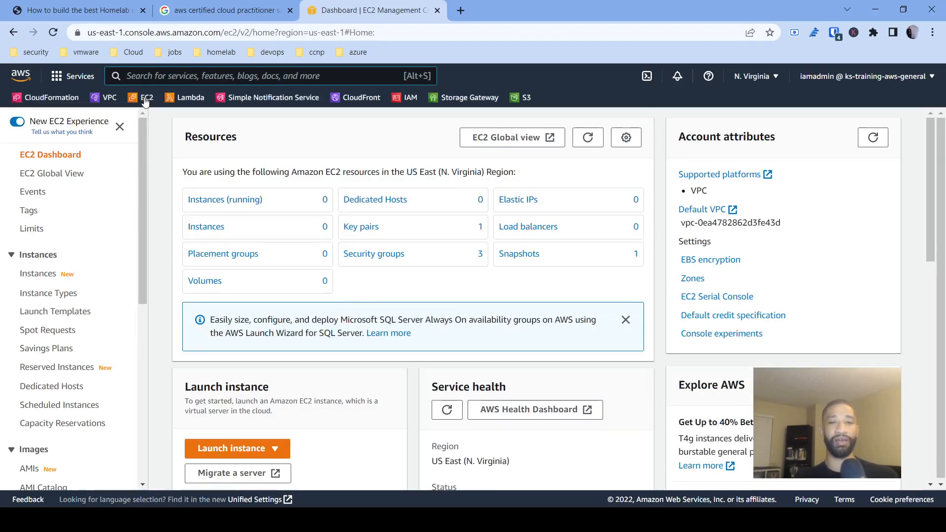
{"action": "left_click", "coordinate": [761, 81]}
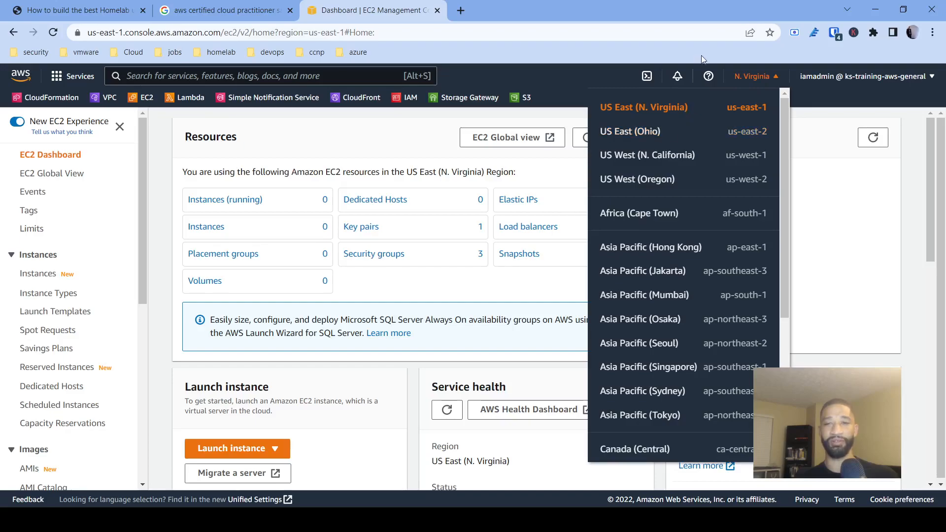
Go back to the VPC service and review the details of homelab-vpc in the list of VPCs.
{"action": "left_click", "coordinate": [101, 100]}
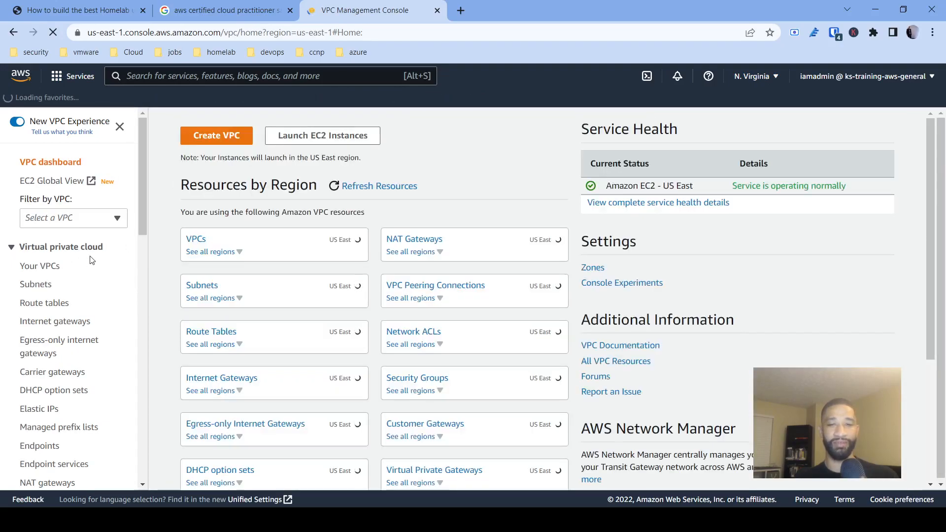
{"action": "left_click", "coordinate": [190, 240]}
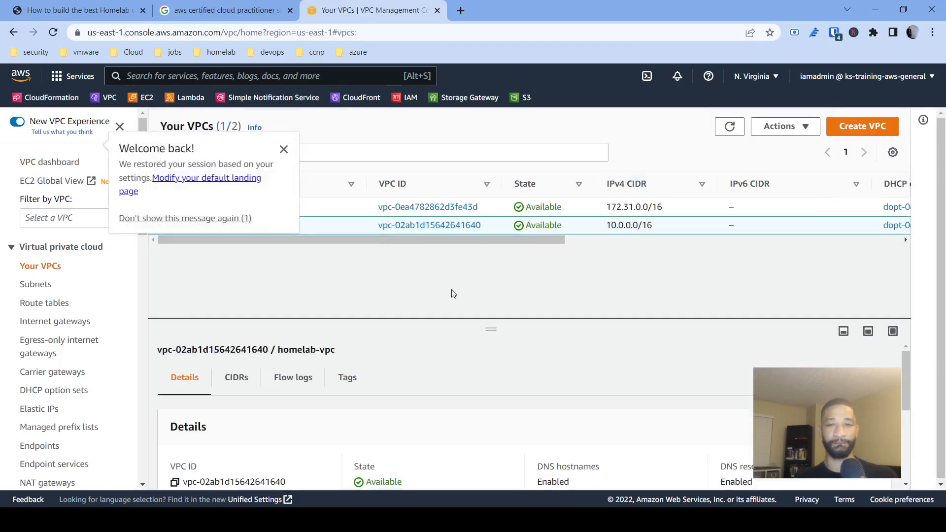
{"action": "left_click", "coordinate": [454, 294]}
{"action": "scroll", "coordinate": [348, 372], "scroll_direction": "down", "scroll_amount": 1}
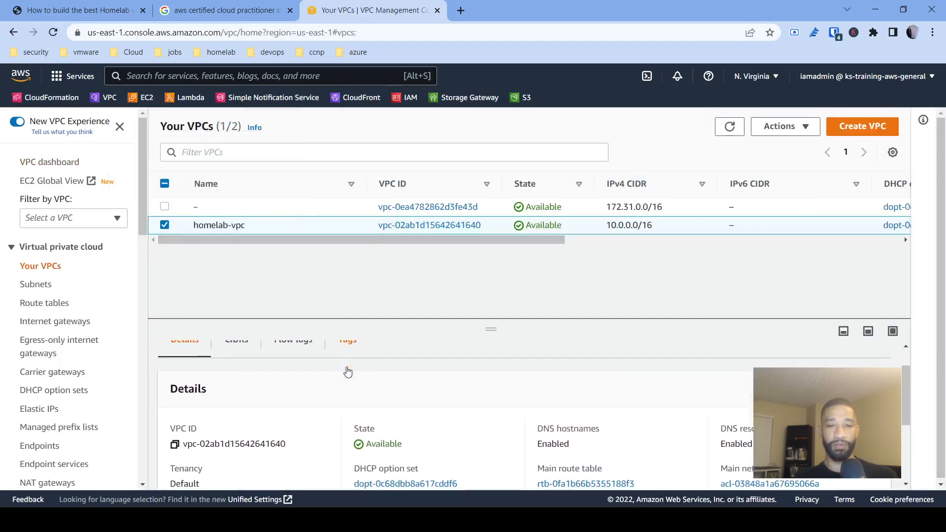
{"action": "scroll", "coordinate": [348, 372], "scroll_direction": "down", "scroll_amount": 2}
{"action": "scroll", "coordinate": [348, 372], "scroll_direction": "up", "scroll_amount": 3}
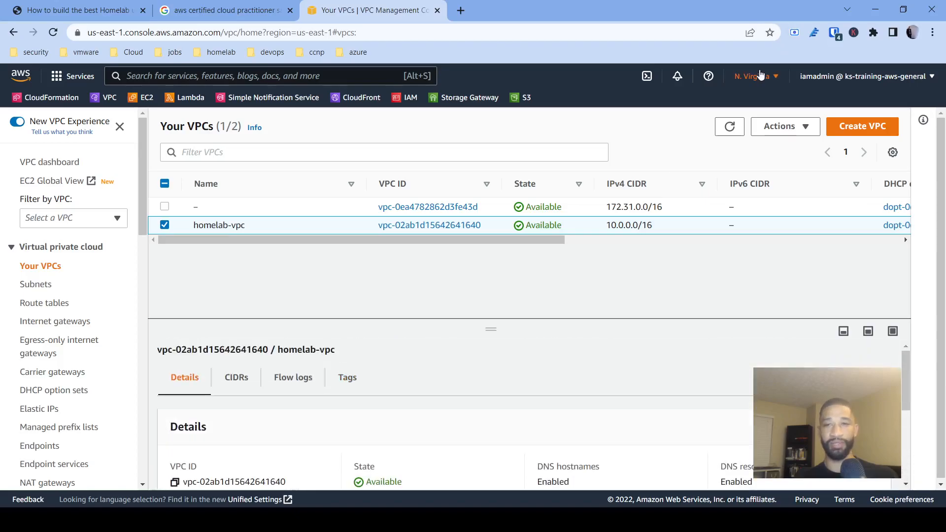
{"action": "scroll", "coordinate": [391, 408], "scroll_direction": "down", "scroll_amount": 3}
{"action": "scroll", "coordinate": [391, 408], "scroll_direction": "up", "scroll_amount": 3}
{"action": "left_click_drag", "start_coordinate": [342, 240], "coordinate": [228, 318]}
Check the homelab public subnet's full name by widening the Name column, and compare it with the region list.
{"action": "left_click", "coordinate": [31, 285]}
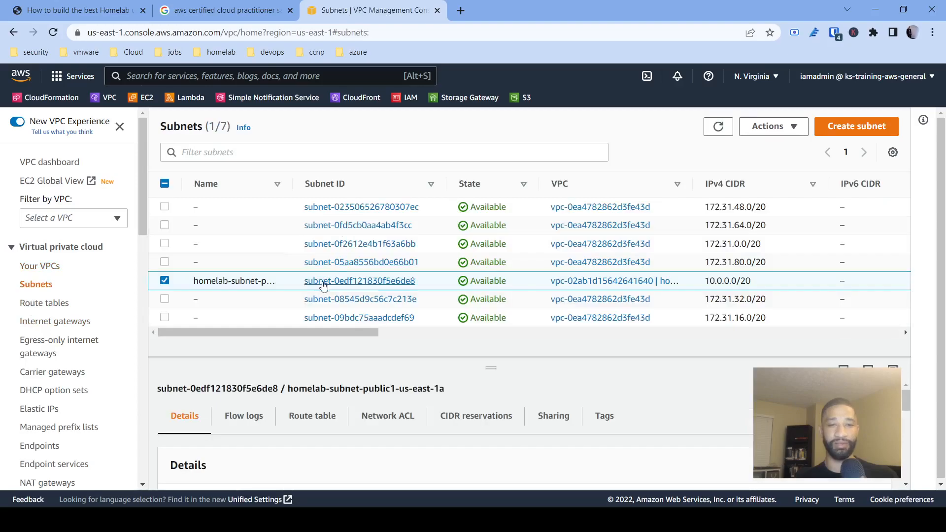
{"action": "left_click_drag", "start_coordinate": [291, 184], "coordinate": [385, 191]}
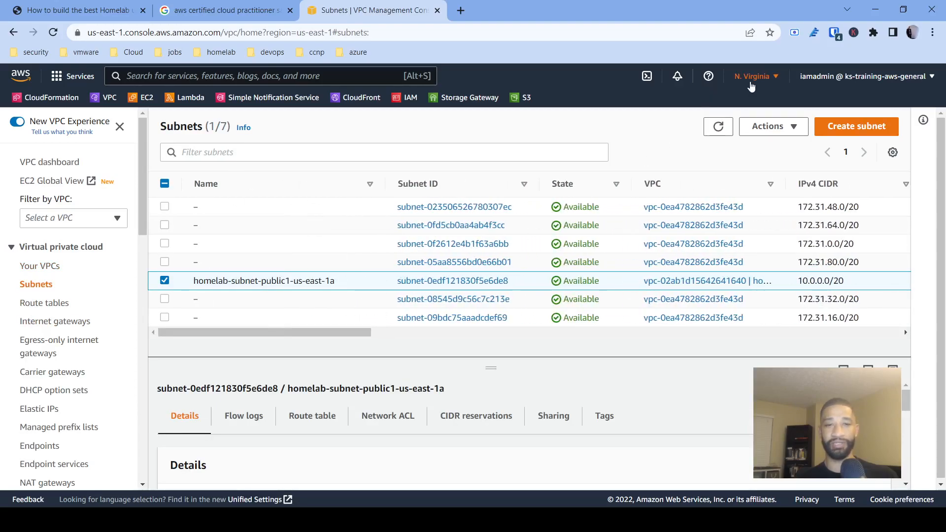
{"action": "left_click", "coordinate": [752, 76]}
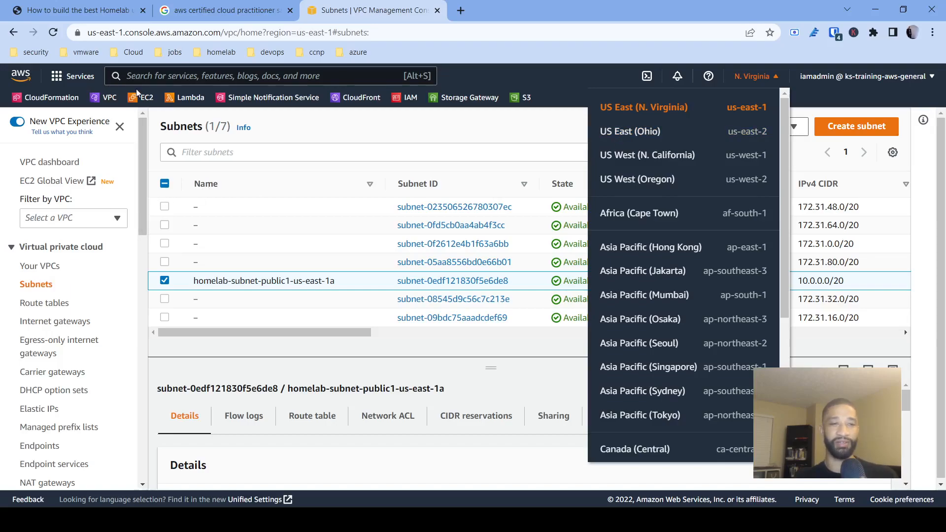
Open the EC2 instances list and remove the running-state filter.
{"action": "left_click", "coordinate": [146, 98]}
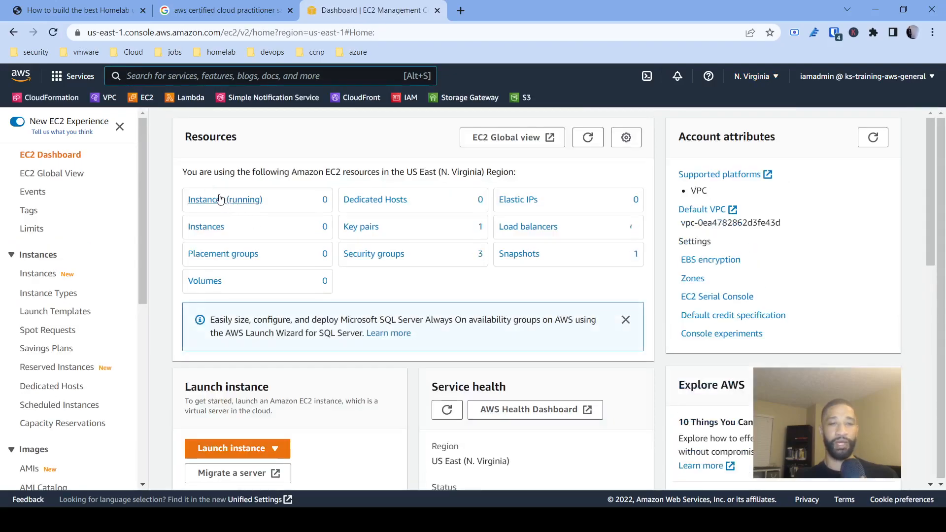
{"action": "left_click", "coordinate": [220, 198]}
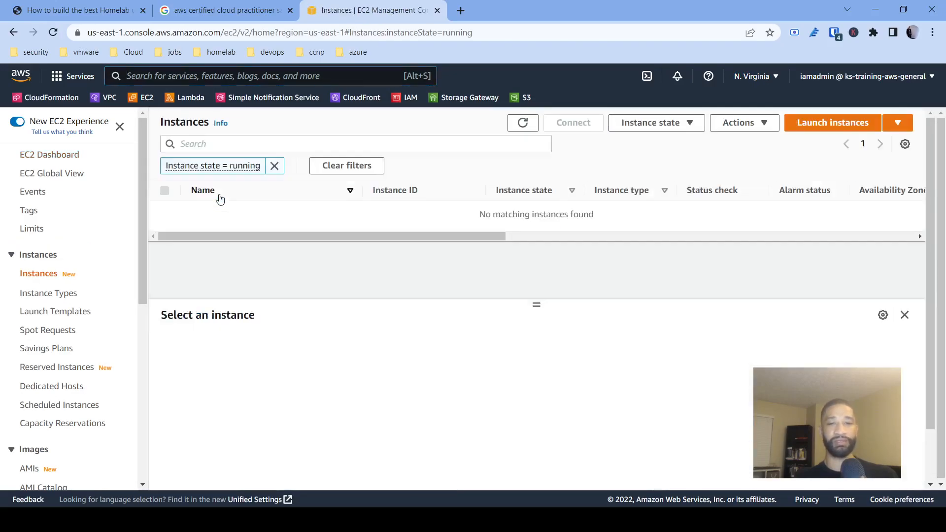
{"action": "left_click", "coordinate": [274, 166]}
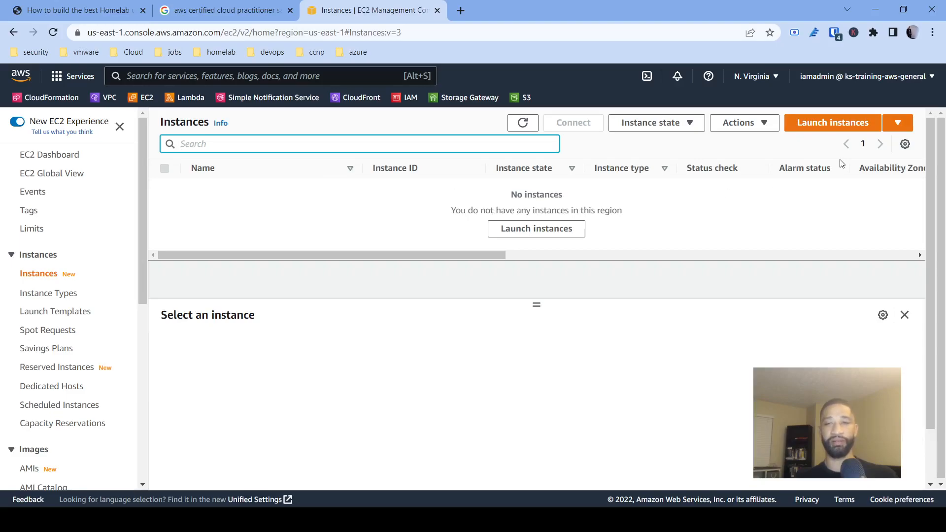
Start launching a new EC2 instance, remaining in the old launch experience, and look over the quick-start AMIs.
{"action": "left_click", "coordinate": [825, 124]}
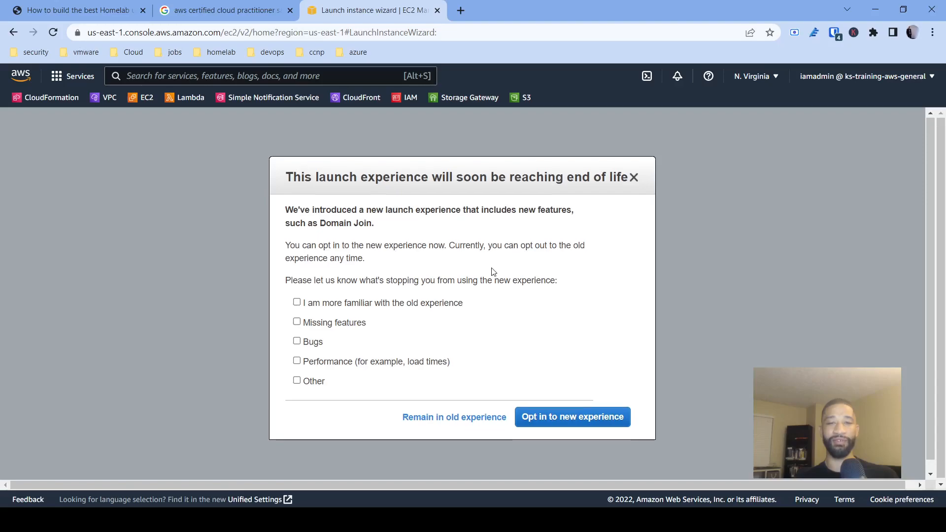
{"action": "scroll", "coordinate": [493, 272], "scroll_direction": "down", "scroll_amount": 1}
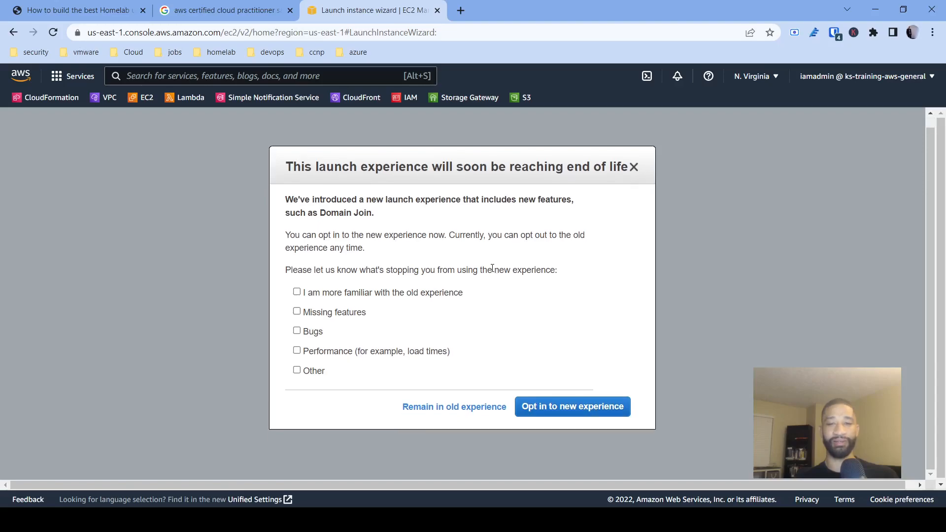
{"action": "left_click", "coordinate": [456, 407]}
{"action": "scroll", "coordinate": [456, 412], "scroll_direction": "down", "scroll_amount": 10}
{"action": "scroll", "coordinate": [456, 411], "scroll_direction": "up", "scroll_amount": 10}
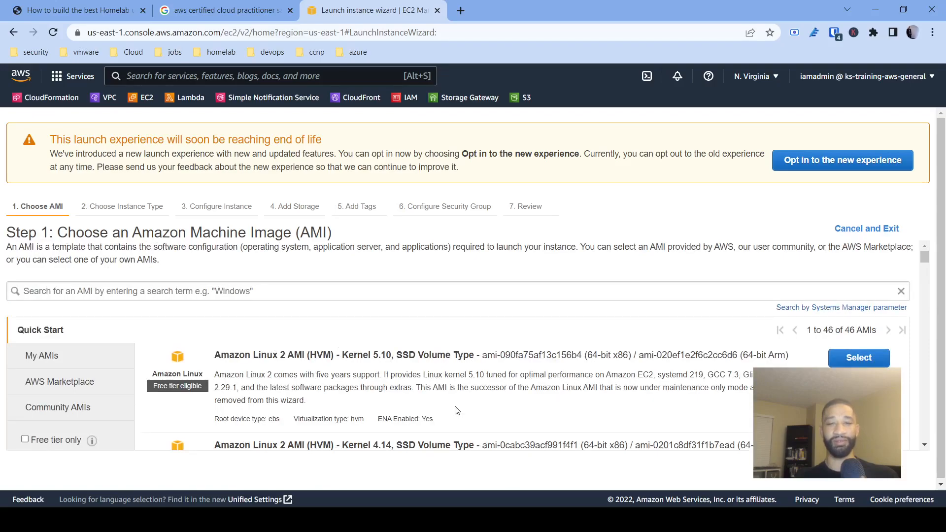
{"action": "scroll", "coordinate": [455, 410], "scroll_direction": "down", "scroll_amount": 2}
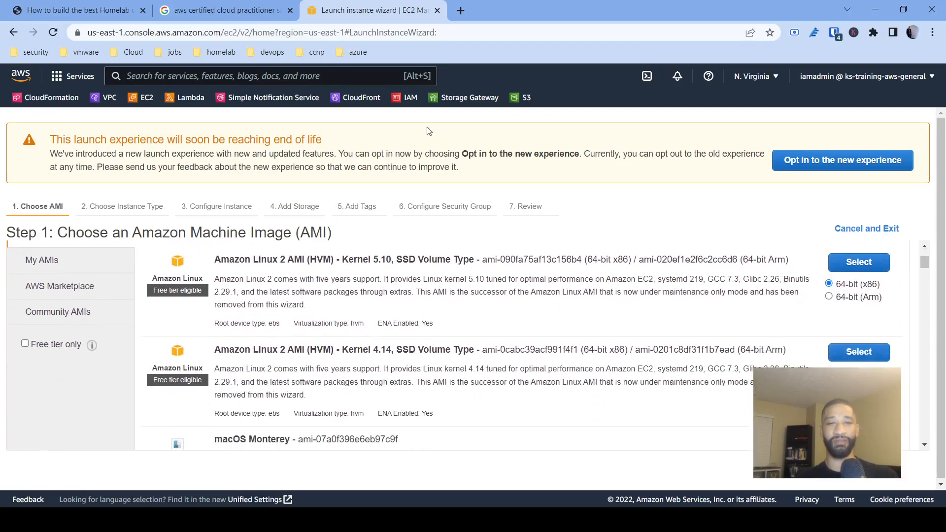
Consult the guide further down the page, and return to the instance launch wizard.
{"action": "left_click", "coordinate": [119, 13]}
{"action": "left_click_drag", "start_coordinate": [939, 235], "coordinate": [941, 299]}
{"action": "left_click", "coordinate": [358, 15]}
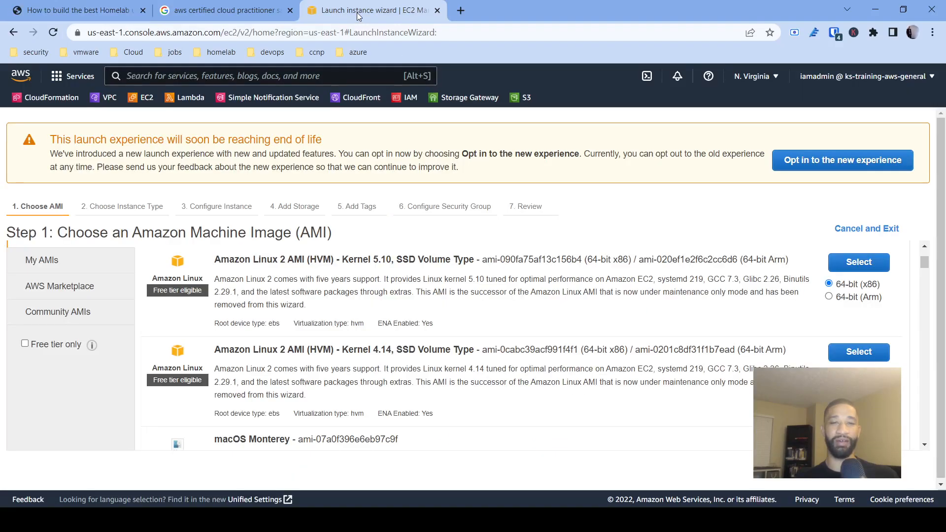
{"action": "middle_click", "coordinate": [807, 159]}
{"action": "middle_click", "coordinate": [808, 159]}
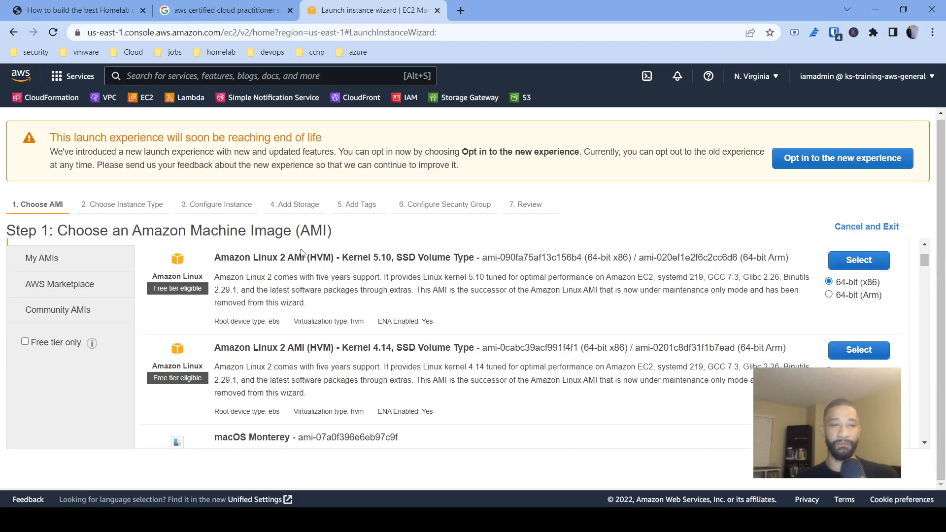
Browse the personal AMIs and the featured software in AWS Marketplace as sources for the instance image.
{"action": "left_click", "coordinate": [42, 261]}
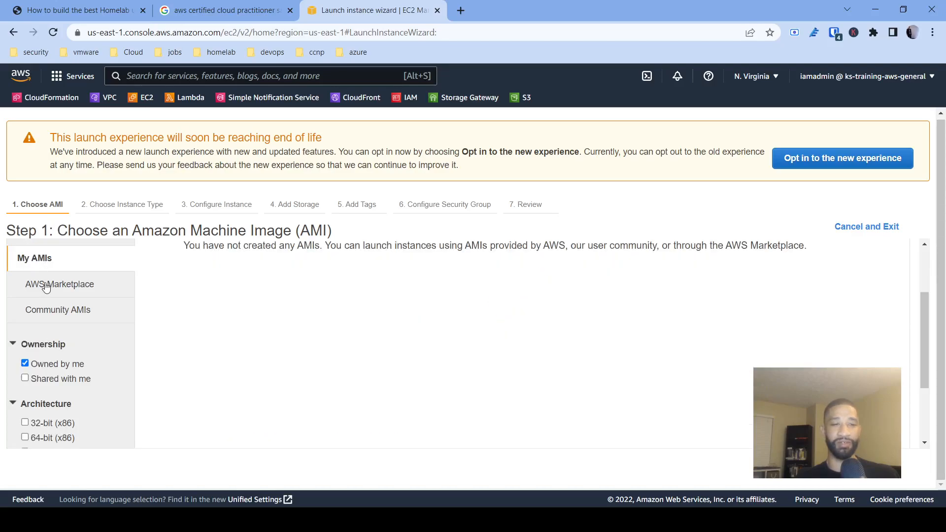
{"action": "left_click", "coordinate": [46, 287]}
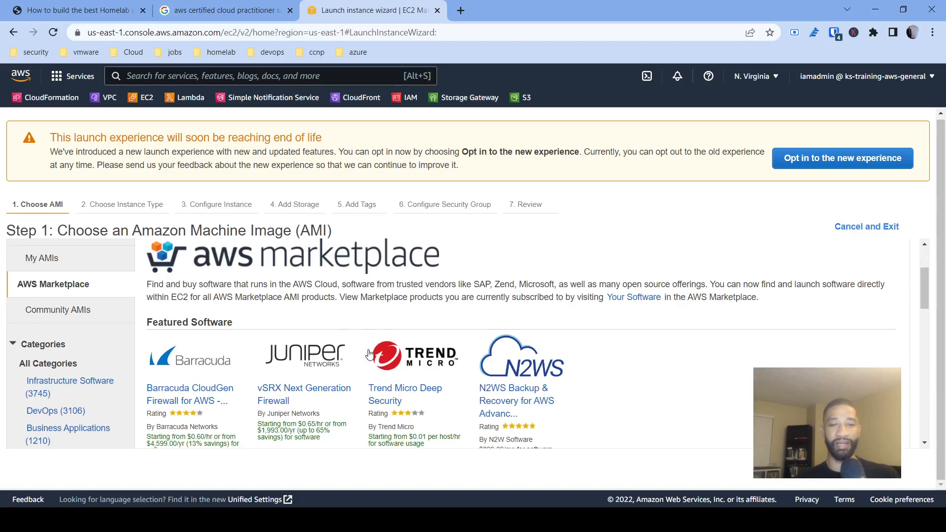
{"action": "scroll", "coordinate": [369, 354], "scroll_direction": "down", "scroll_amount": 3}
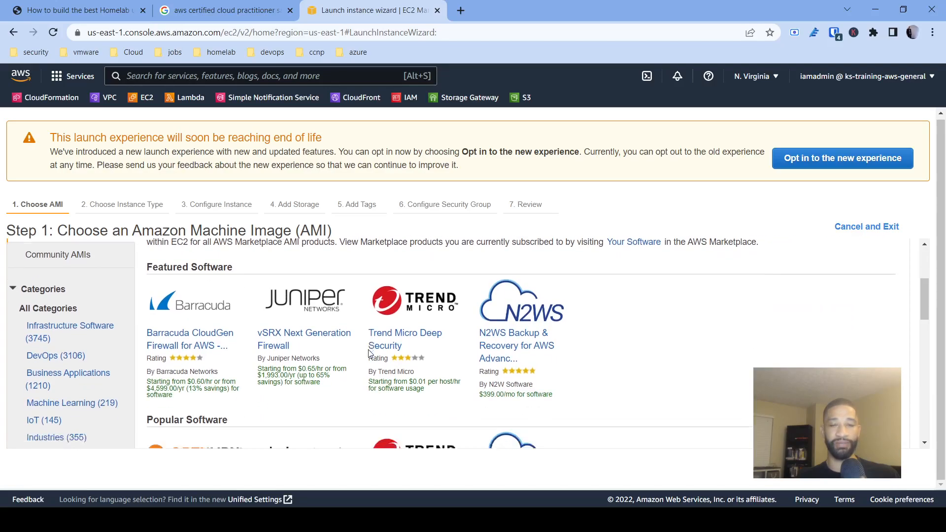
Look through the featured and popular software offered in AWS Marketplace as possible instance images.
{"action": "scroll", "coordinate": [370, 354], "scroll_direction": "down", "scroll_amount": 1}
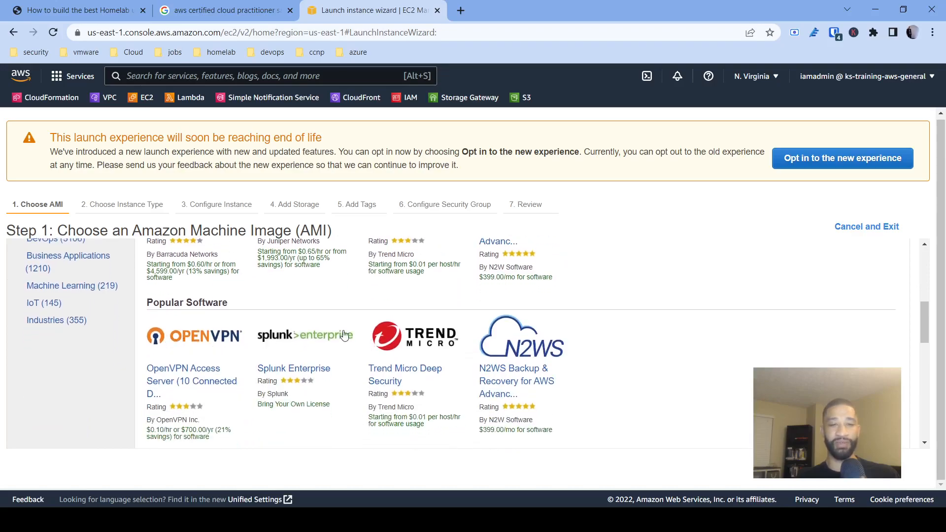
{"action": "scroll", "coordinate": [344, 335], "scroll_direction": "down", "scroll_amount": 2}
{"action": "scroll", "coordinate": [345, 335], "scroll_direction": "down", "scroll_amount": 3}
{"action": "scroll", "coordinate": [344, 335], "scroll_direction": "up", "scroll_amount": 6}
{"action": "scroll", "coordinate": [344, 335], "scroll_direction": "up", "scroll_amount": 4}
{"action": "scroll", "coordinate": [344, 335], "scroll_direction": "down", "scroll_amount": 6}
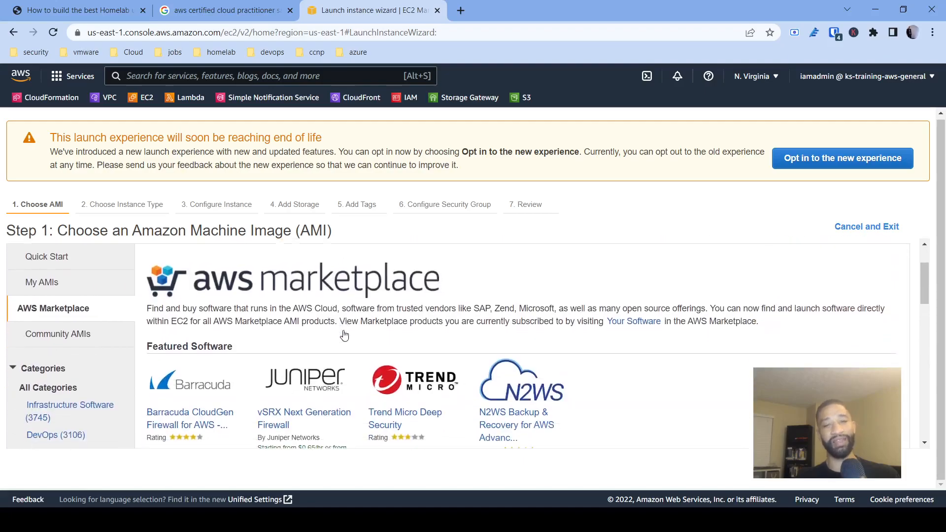
{"action": "scroll", "coordinate": [345, 335], "scroll_direction": "up", "scroll_amount": 6}
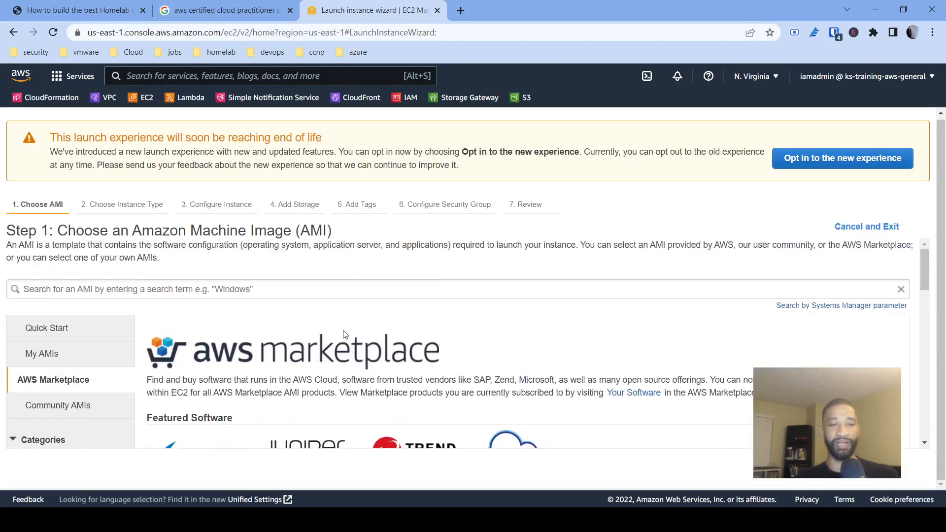
{"action": "scroll", "coordinate": [344, 335], "scroll_direction": "down", "scroll_amount": 2}
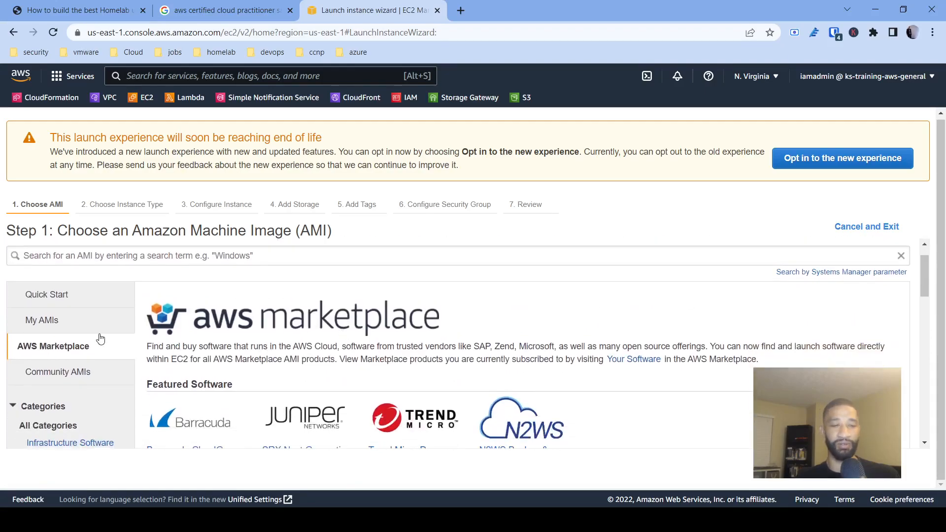
{"action": "scroll", "coordinate": [99, 333], "scroll_direction": "down", "scroll_amount": 2}
{"action": "scroll", "coordinate": [99, 333], "scroll_direction": "up", "scroll_amount": 4}
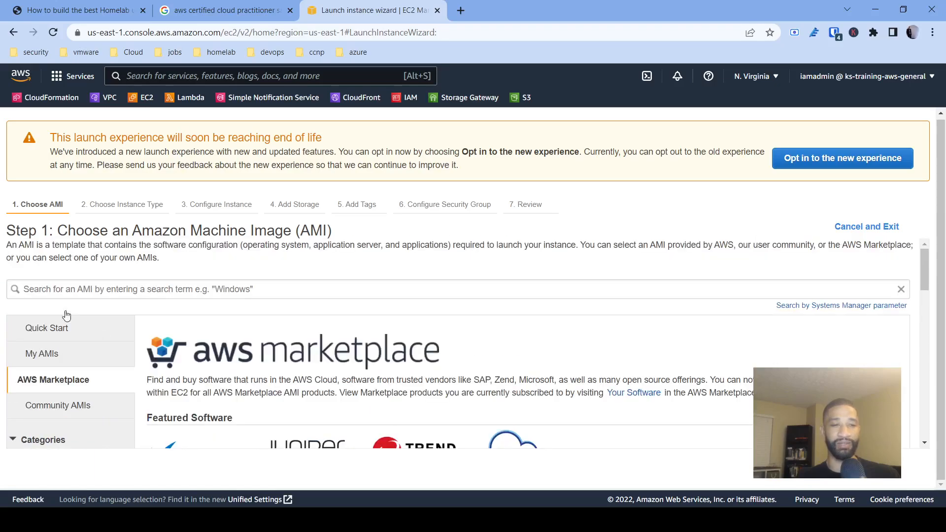
Return to the quick-start AMIs and search them for "windows".
{"action": "left_click", "coordinate": [55, 329]}
{"action": "scroll", "coordinate": [249, 293], "scroll_direction": "down", "scroll_amount": 1}
{"action": "scroll", "coordinate": [250, 293], "scroll_direction": "up", "scroll_amount": 1}
{"action": "left_click", "coordinate": [224, 283]}
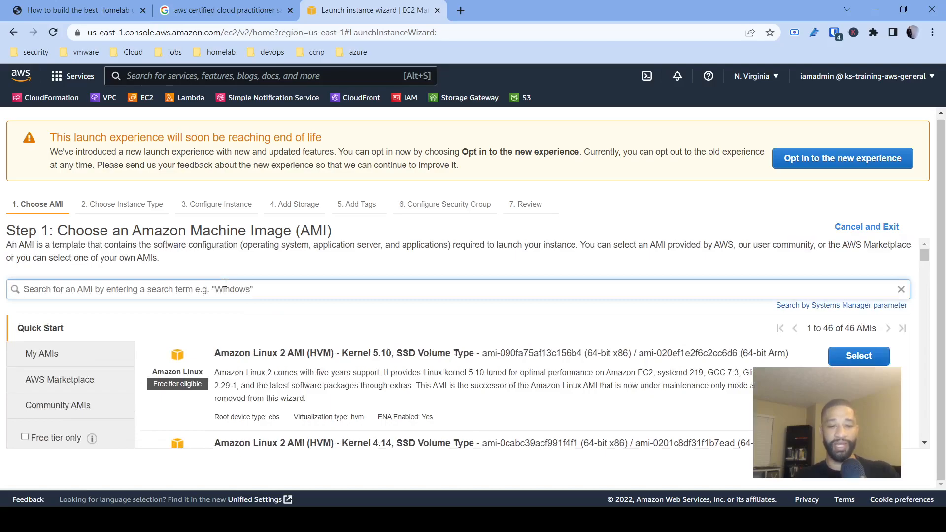
{"action": "type", "text": "windows"}
{"action": "key", "text": "Return"}
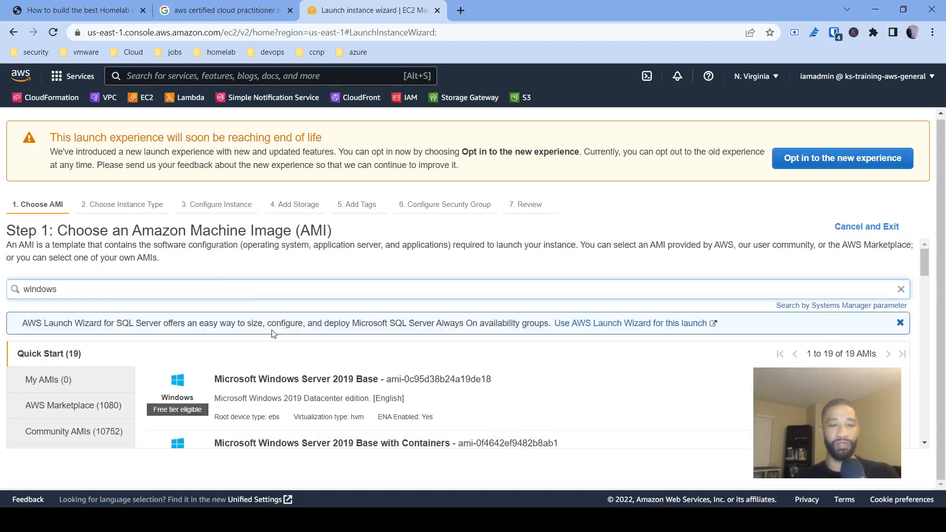
Choose Microsoft Windows Server 2019 Base as the image for the new instance.
{"action": "scroll", "coordinate": [273, 334], "scroll_direction": "down", "scroll_amount": 2}
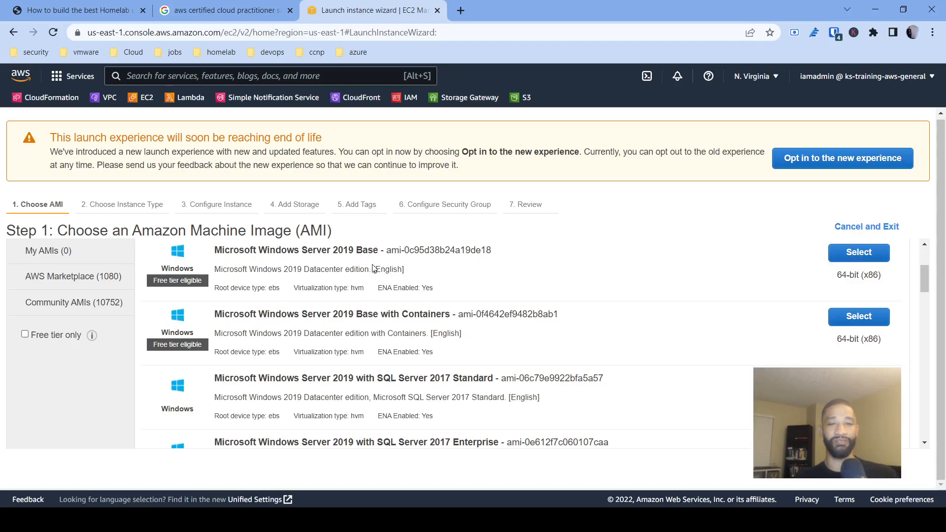
{"action": "left_click_drag", "start_coordinate": [363, 320], "coordinate": [429, 318]}
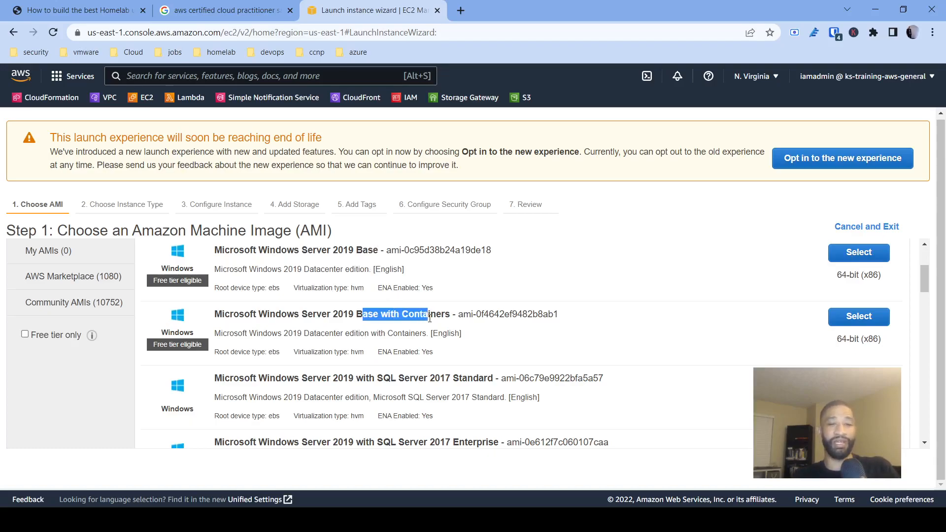
{"action": "left_click", "coordinate": [838, 257]}
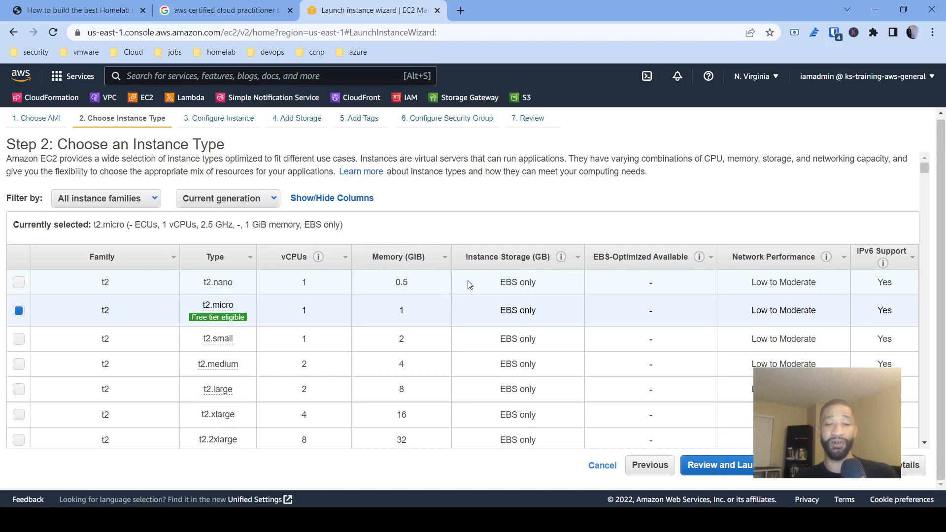
Look over the available instance types and open the Amazon EC2 details page linked from the t2.medium description.
{"action": "mouse_move", "coordinate": [219, 318]}
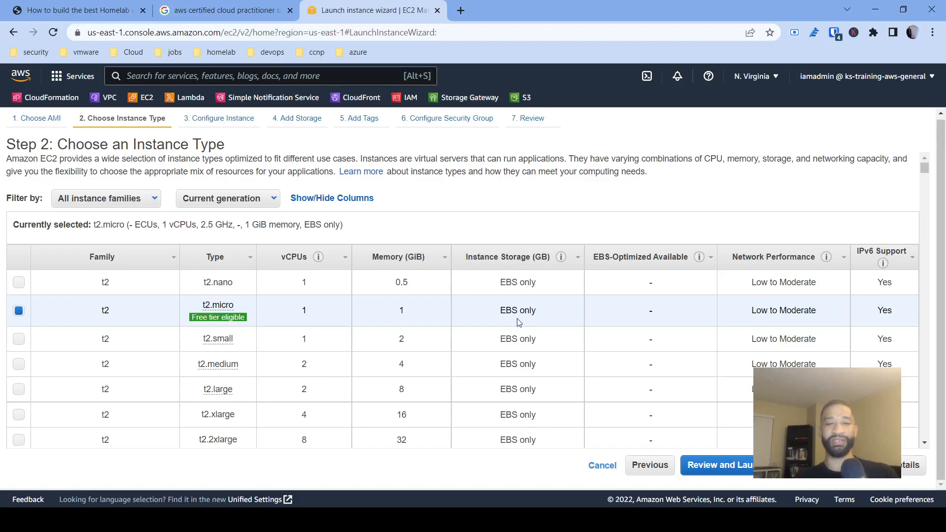
{"action": "scroll", "coordinate": [517, 322], "scroll_direction": "down", "scroll_amount": 3}
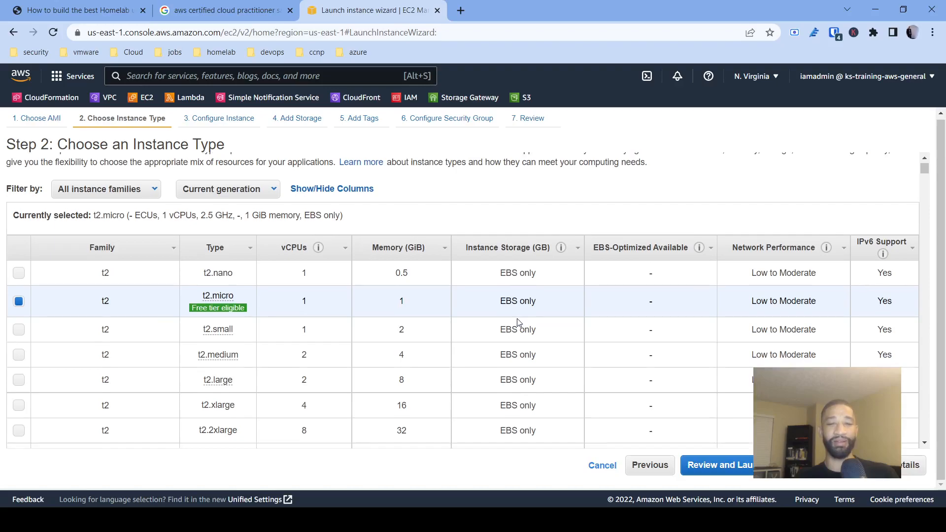
{"action": "mouse_move", "coordinate": [212, 218]}
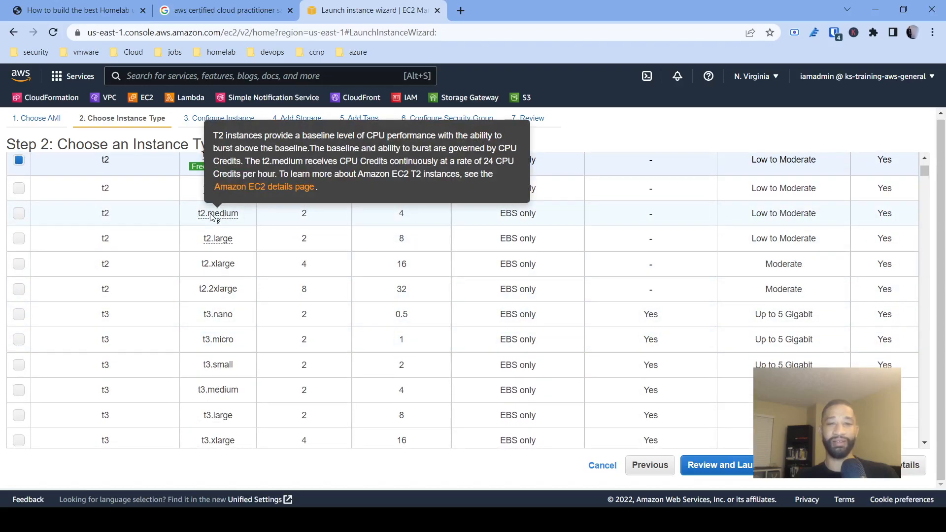
{"action": "left_click", "coordinate": [226, 187]}
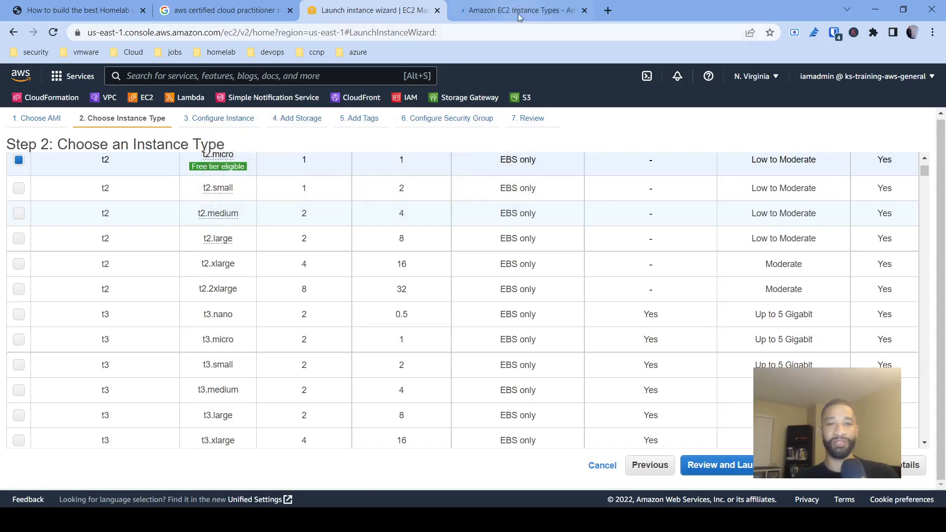
{"action": "left_click", "coordinate": [516, 12]}
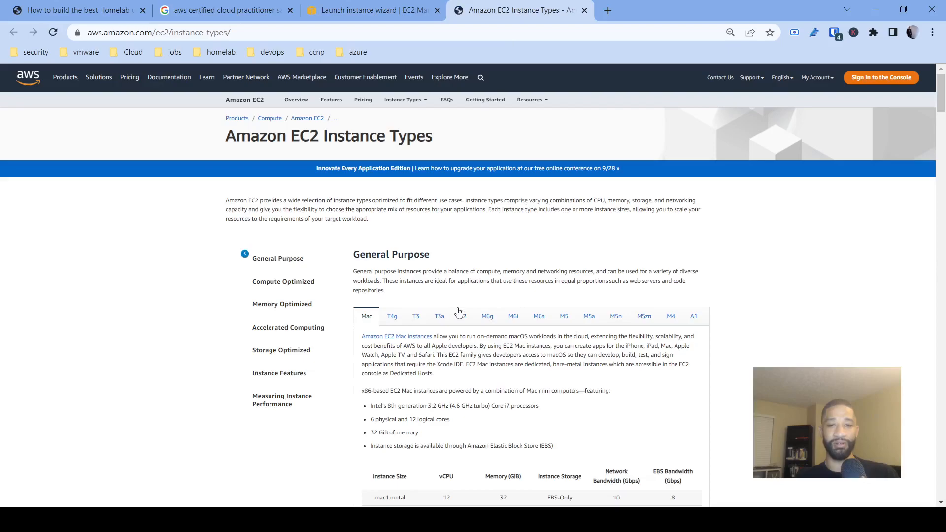
Examine the T2 general-purpose instances, including their sizes, CPU credits, memory and use cases.
{"action": "scroll", "coordinate": [456, 313], "scroll_direction": "down", "scroll_amount": 2}
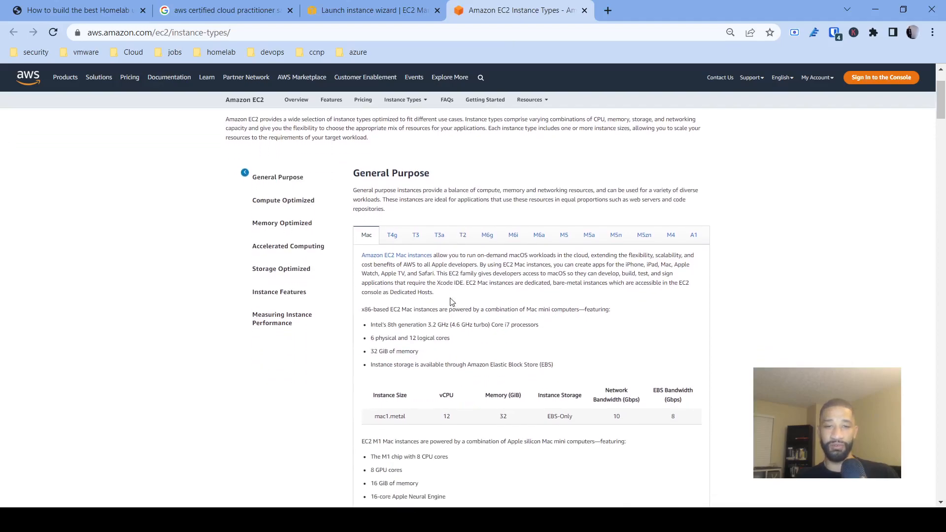
{"action": "scroll", "coordinate": [452, 304], "scroll_direction": "down", "scroll_amount": 1}
{"action": "left_click", "coordinate": [463, 226]}
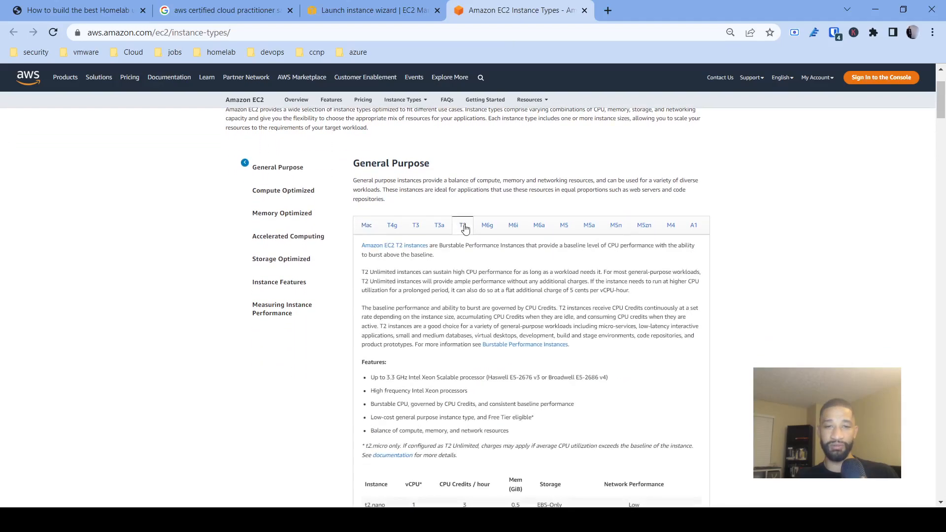
{"action": "scroll", "coordinate": [465, 304], "scroll_direction": "down", "scroll_amount": 5}
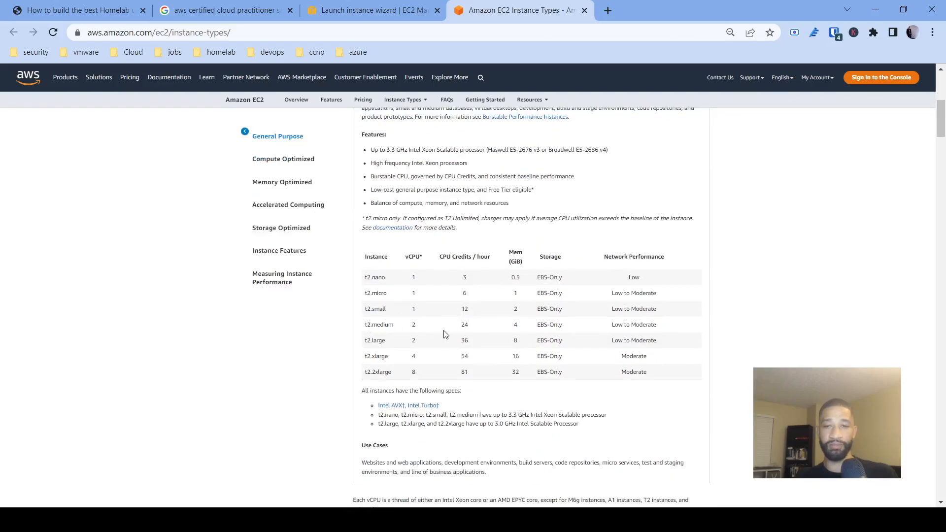
{"action": "scroll", "coordinate": [466, 336], "scroll_direction": "down", "scroll_amount": 2}
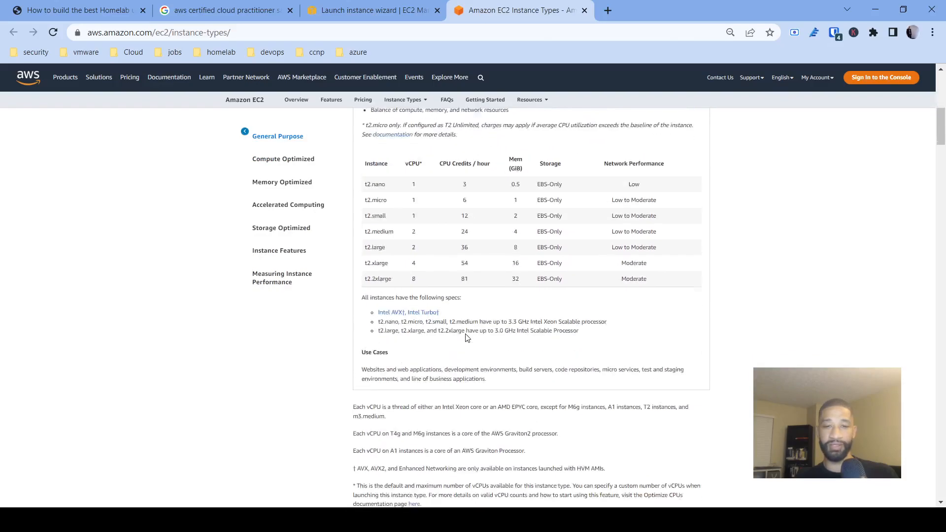
Look over the remaining instance families, from memory optimized to storage optimized, and the notes on features and performance.
{"action": "scroll", "coordinate": [465, 333], "scroll_direction": "down", "scroll_amount": 10}
{"action": "scroll", "coordinate": [467, 337], "scroll_direction": "down", "scroll_amount": 10}
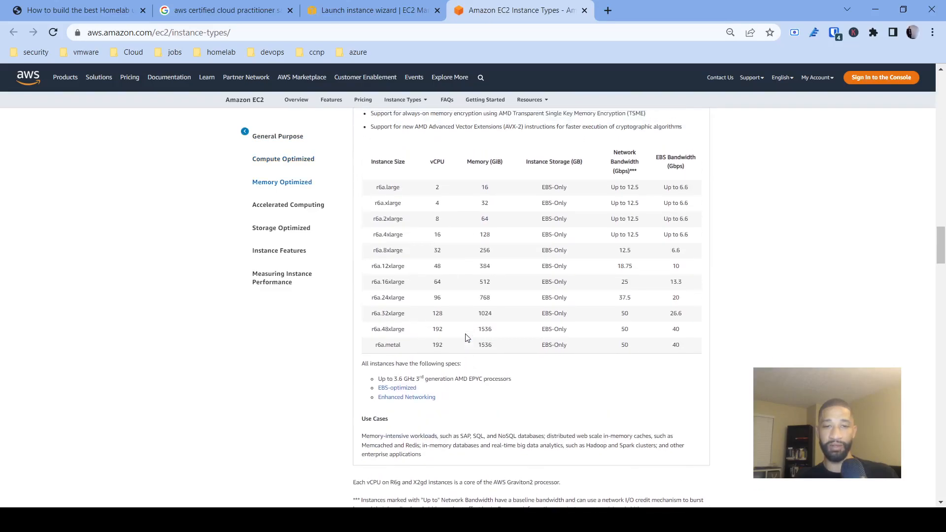
{"action": "scroll", "coordinate": [467, 337], "scroll_direction": "down", "scroll_amount": 10}
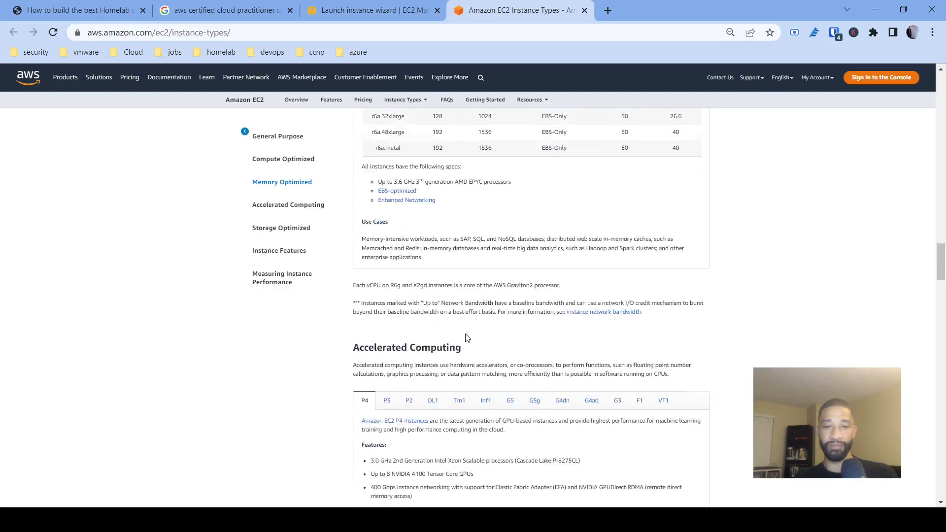
{"action": "scroll", "coordinate": [467, 338], "scroll_direction": "down", "scroll_amount": 10}
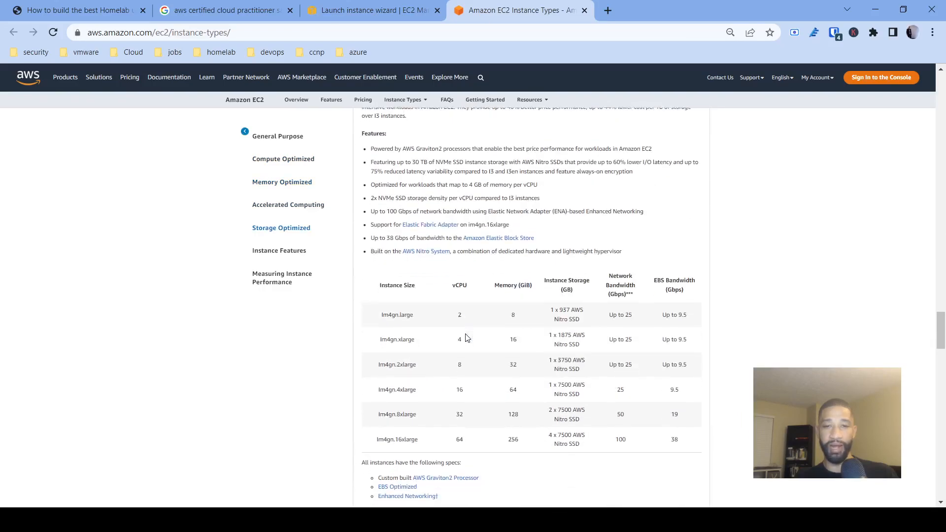
{"action": "scroll", "coordinate": [467, 337], "scroll_direction": "down", "scroll_amount": 10}
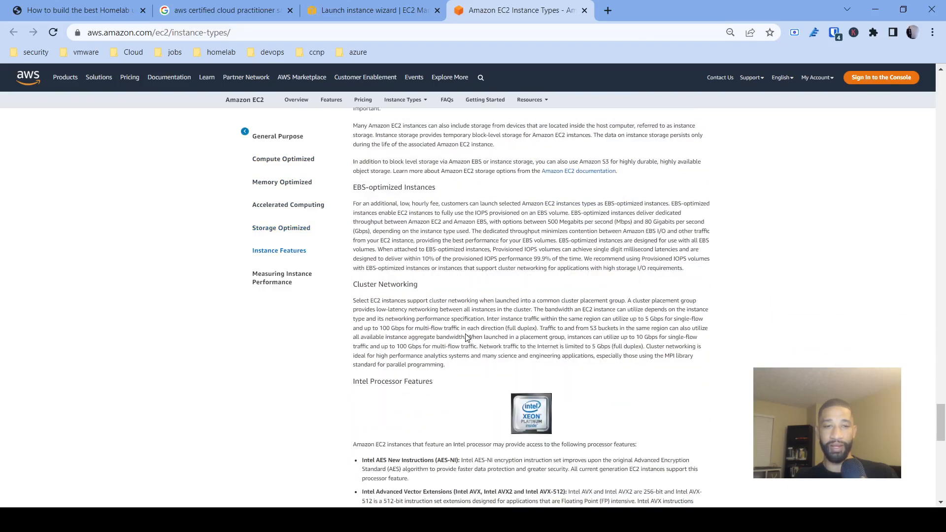
{"action": "scroll", "coordinate": [467, 337], "scroll_direction": "down", "scroll_amount": 15}
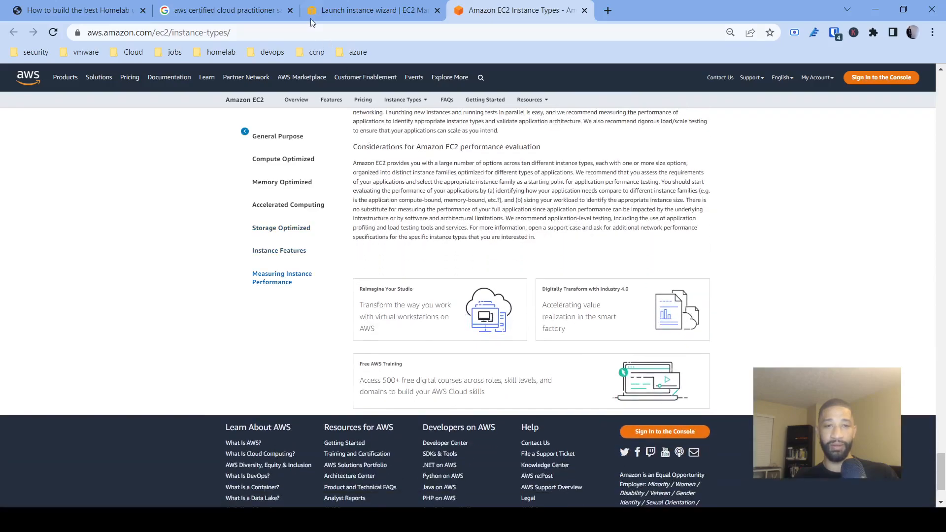
Open the Amazon EC2 pricing information and go to the On-Demand pricing page.
{"action": "left_click", "coordinate": [370, 102]}
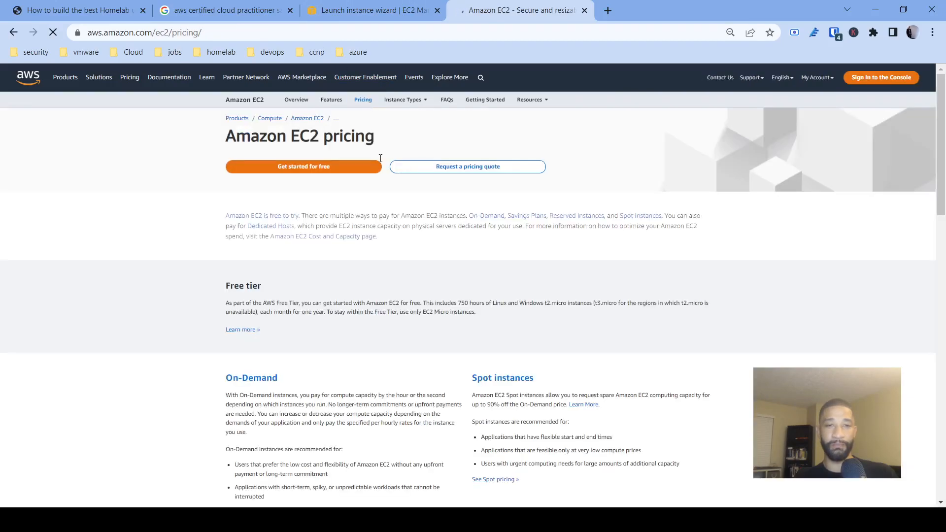
{"action": "scroll", "coordinate": [375, 282], "scroll_direction": "down", "scroll_amount": 2}
{"action": "scroll", "coordinate": [375, 283], "scroll_direction": "down", "scroll_amount": 1}
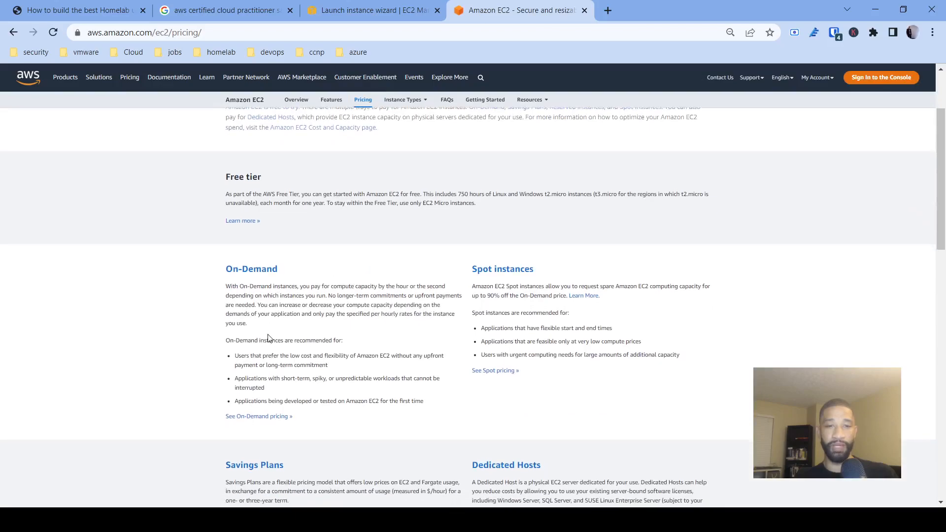
{"action": "left_click", "coordinate": [254, 416]}
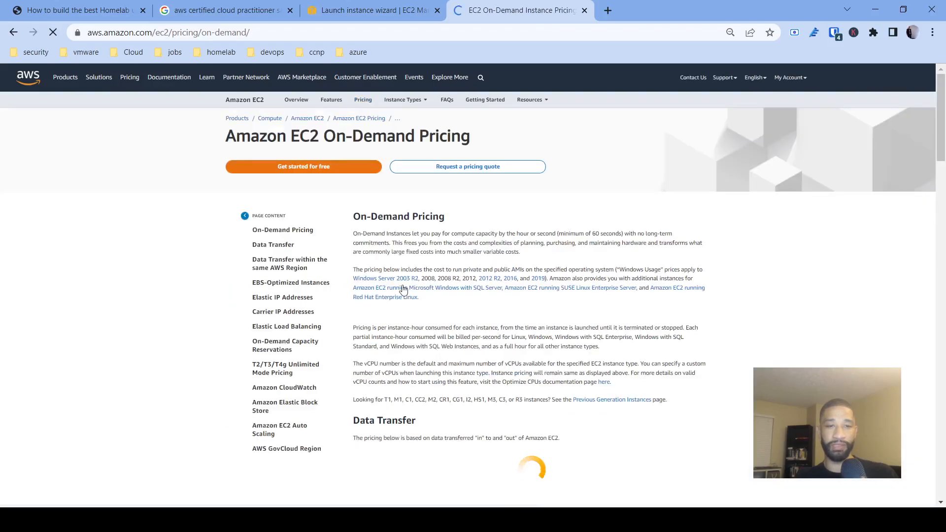
Examine the data transfer prices on the On-Demand pricing page for internet traffic and the individual regions.
{"action": "scroll", "coordinate": [438, 337], "scroll_direction": "down", "scroll_amount": 5}
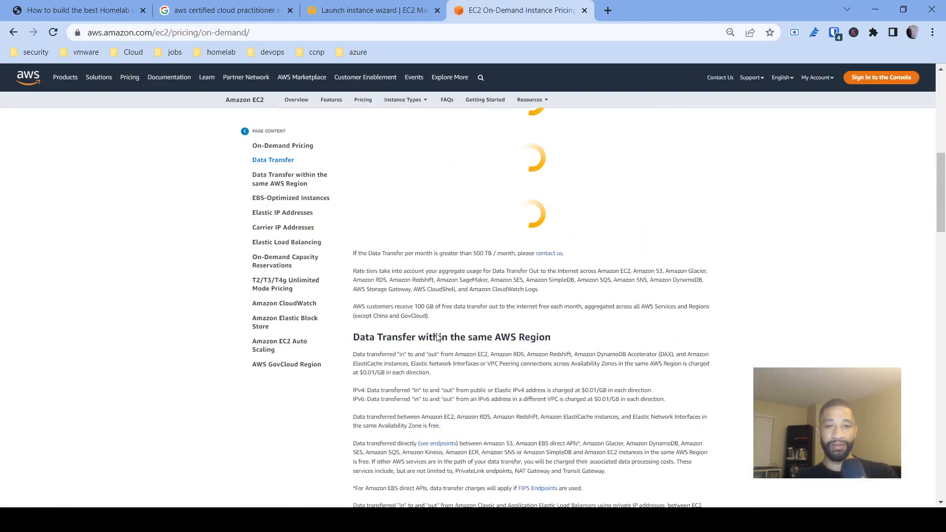
{"action": "scroll", "coordinate": [437, 337], "scroll_direction": "down", "scroll_amount": 2}
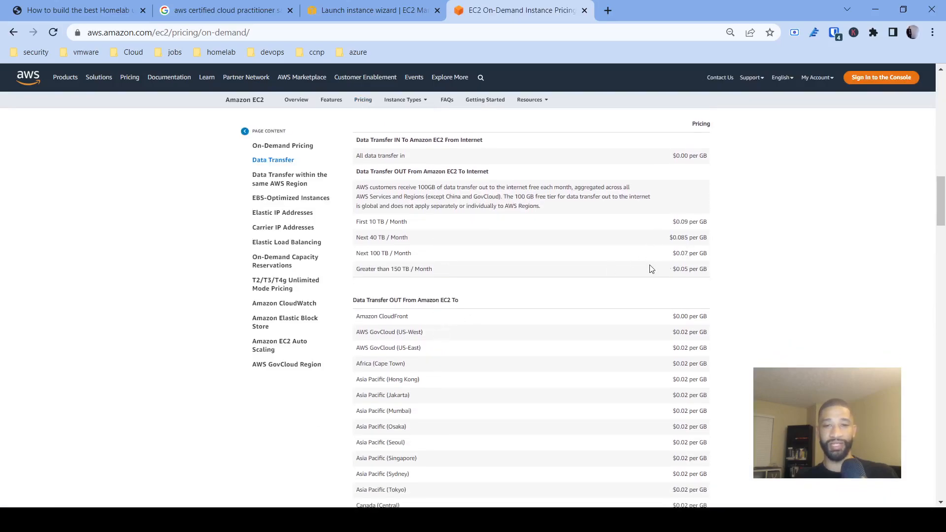
{"action": "scroll", "coordinate": [651, 269], "scroll_direction": "up", "scroll_amount": 1}
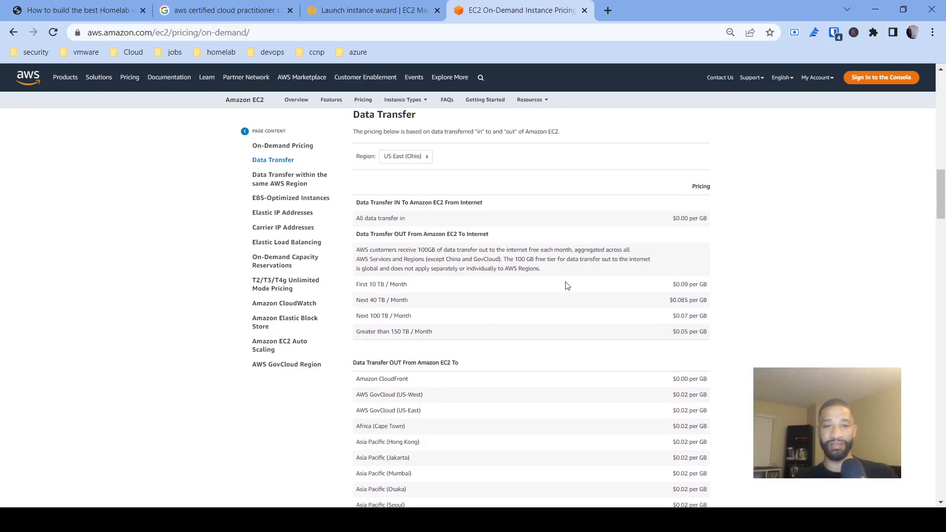
{"action": "scroll", "coordinate": [567, 285], "scroll_direction": "down", "scroll_amount": 3}
{"action": "scroll", "coordinate": [567, 285], "scroll_direction": "down", "scroll_amount": 5}
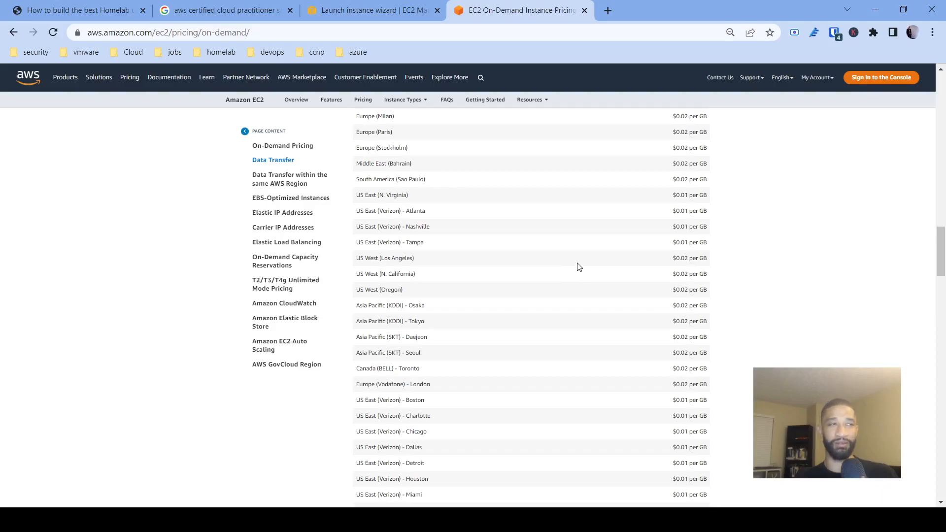
{"action": "key", "text": "alt+Tab"}
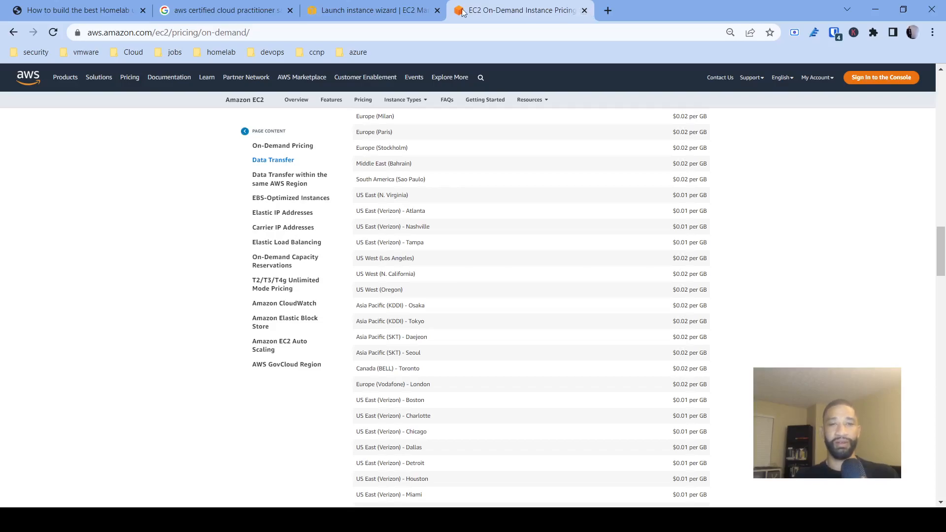
Back in the launch wizard, keep t2.micro and configure the instance details with the homelab-vpc network and the homelab-subnet-public subnet.
{"action": "left_click", "coordinate": [331, 8]}
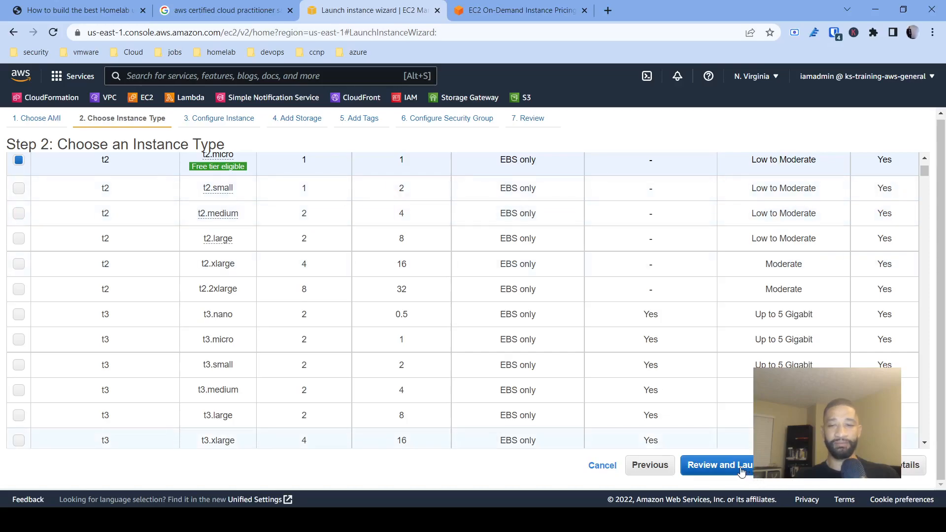
{"action": "left_click", "coordinate": [858, 465]}
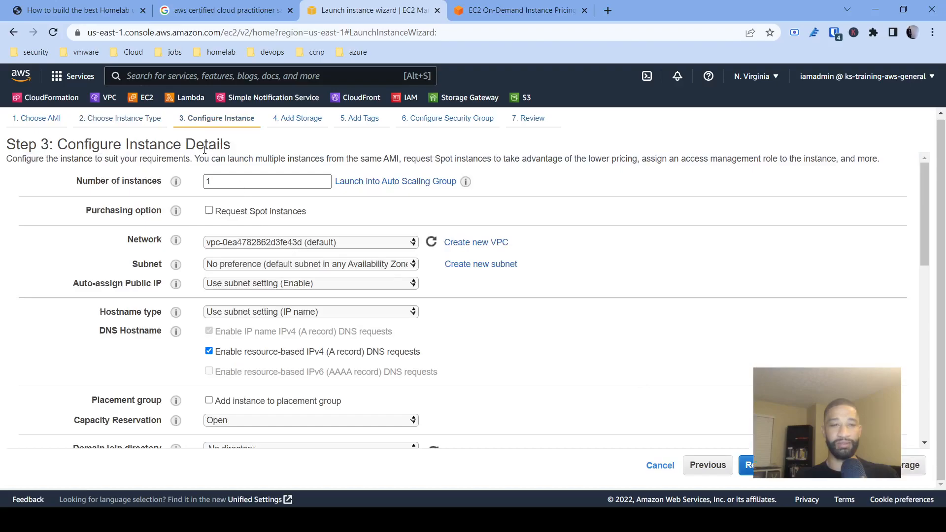
{"action": "left_click", "coordinate": [266, 260]}
{"action": "left_click", "coordinate": [240, 263]}
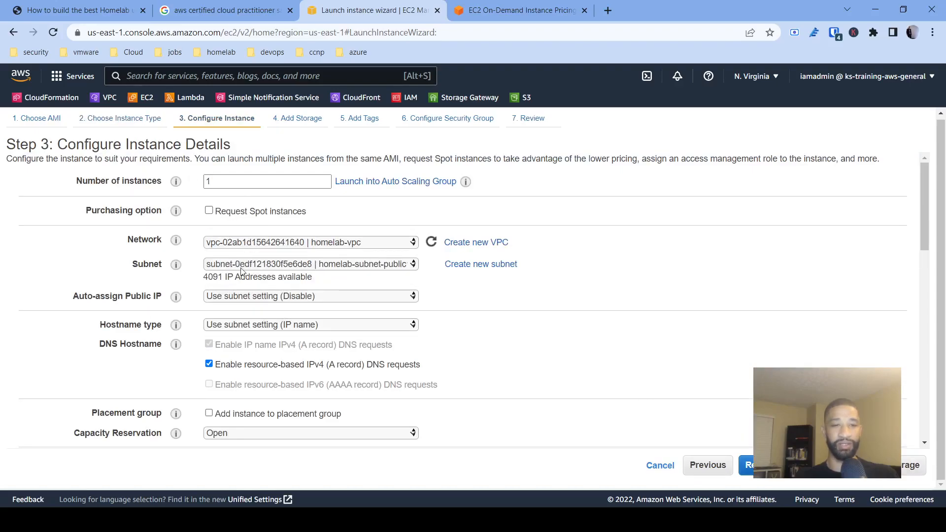
Enable auto-assignment of a public IP for the instance, keep the other instance details at their defaults, and continue to the storage settings.
{"action": "left_click", "coordinate": [243, 278]}
{"action": "left_click", "coordinate": [235, 299]}
{"action": "left_click", "coordinate": [235, 322]}
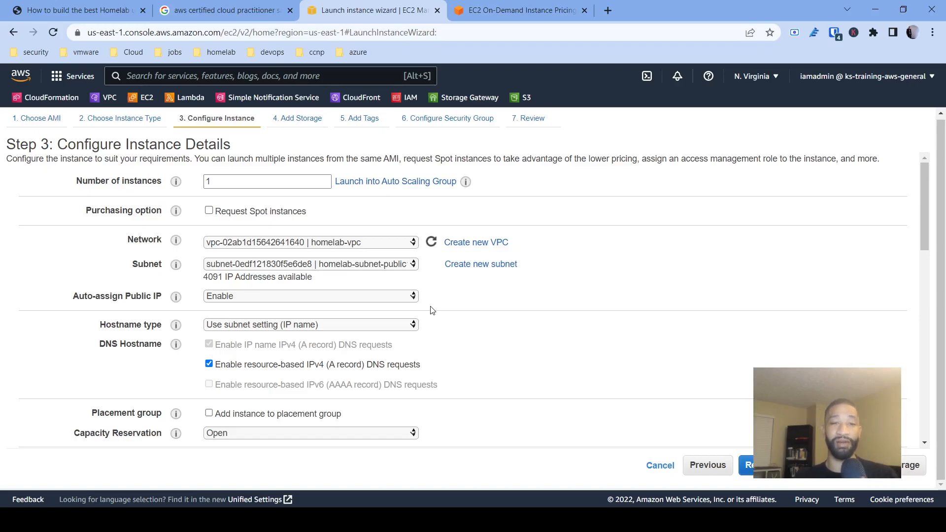
{"action": "scroll", "coordinate": [432, 311], "scroll_direction": "down", "scroll_amount": 3}
{"action": "scroll", "coordinate": [432, 308], "scroll_direction": "up", "scroll_amount": 1}
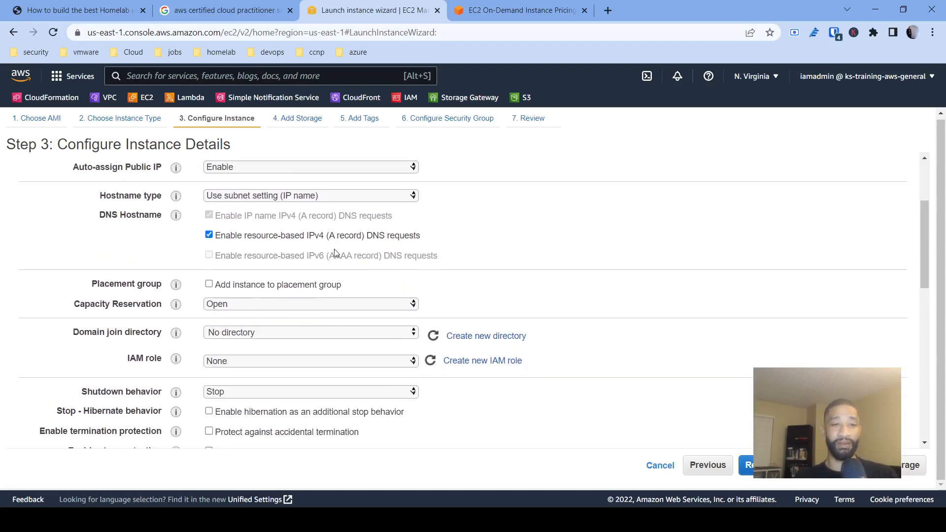
{"action": "scroll", "coordinate": [262, 248], "scroll_direction": "down", "scroll_amount": 3}
{"action": "scroll", "coordinate": [256, 248], "scroll_direction": "up", "scroll_amount": 1}
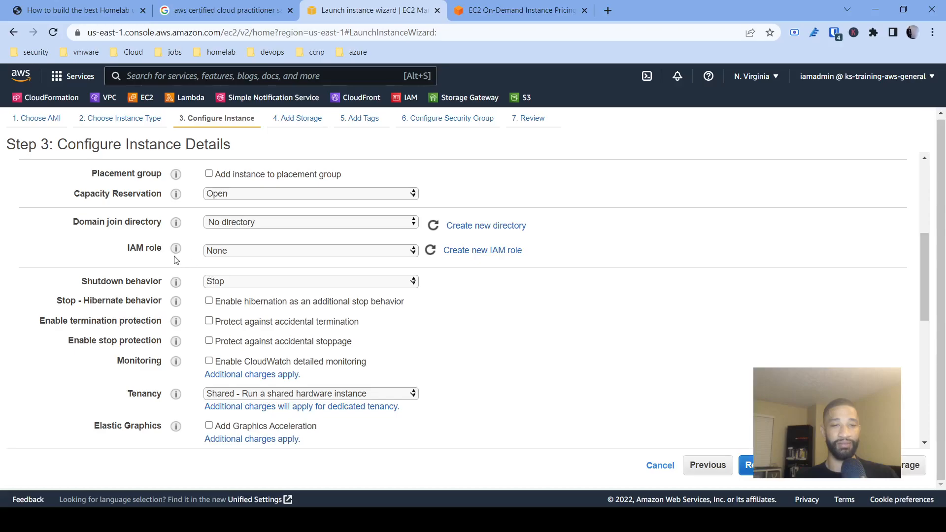
{"action": "scroll", "coordinate": [257, 291], "scroll_direction": "down", "scroll_amount": 5}
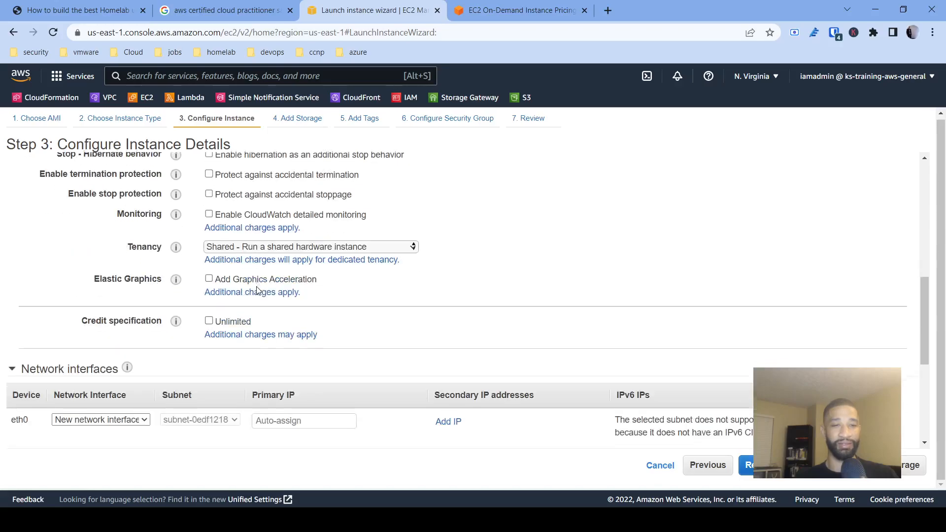
{"action": "scroll", "coordinate": [256, 288], "scroll_direction": "down", "scroll_amount": 2}
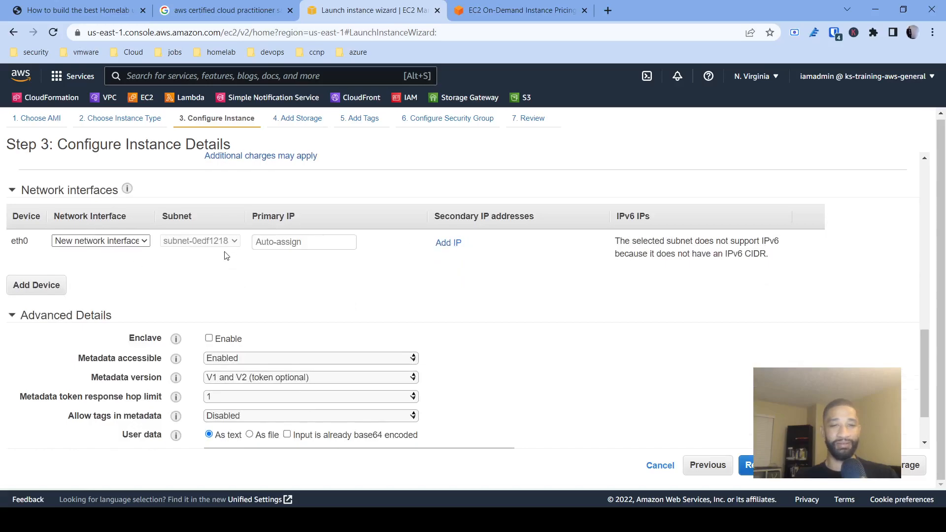
{"action": "scroll", "coordinate": [225, 255], "scroll_direction": "down", "scroll_amount": 2}
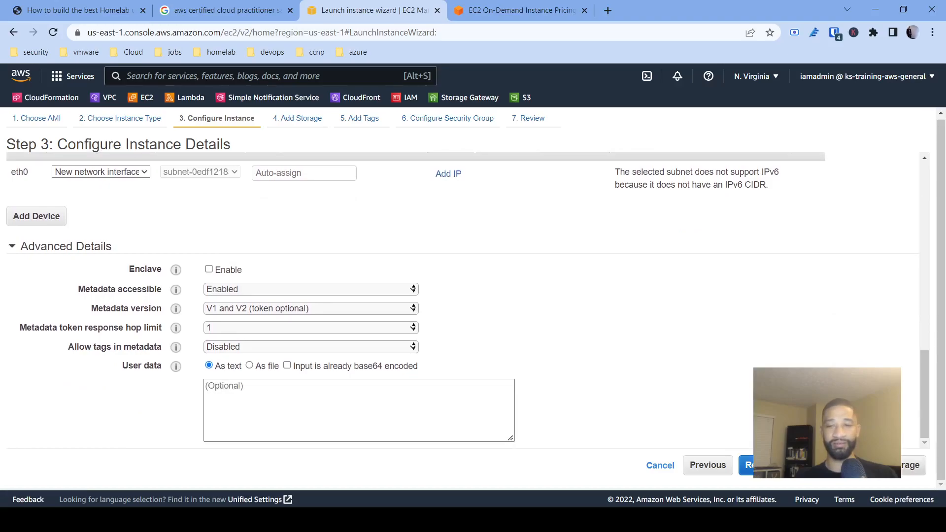
{"action": "left_click", "coordinate": [832, 465]}
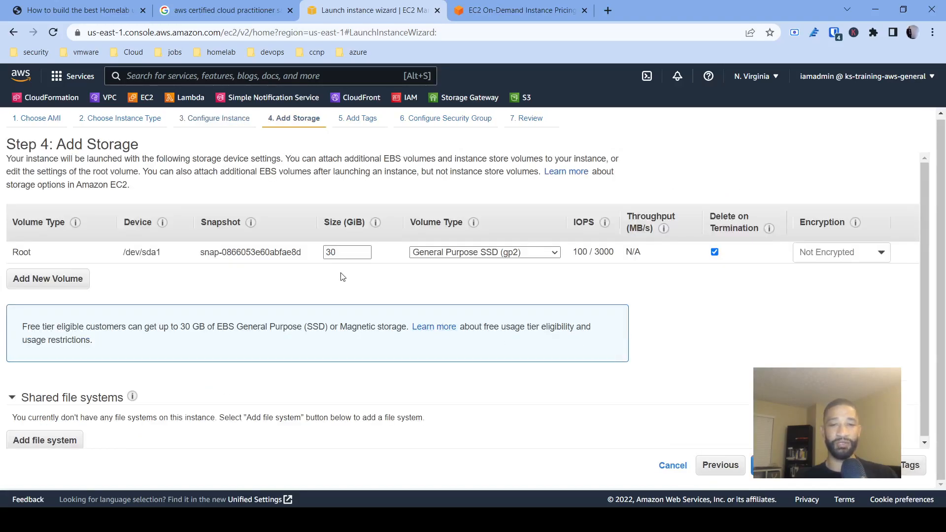
Keep the root volume at 30 GiB General Purpose SSD (gp2) and continue to the tags.
{"action": "left_click_drag", "start_coordinate": [339, 255], "coordinate": [283, 247]}
{"action": "left_click", "coordinate": [339, 289]}
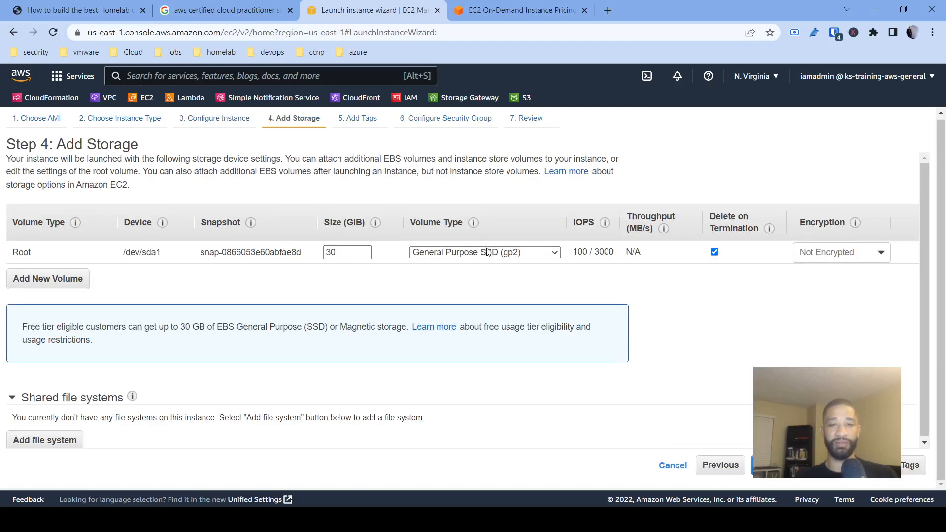
{"action": "left_click", "coordinate": [487, 251]}
{"action": "left_click", "coordinate": [355, 290]}
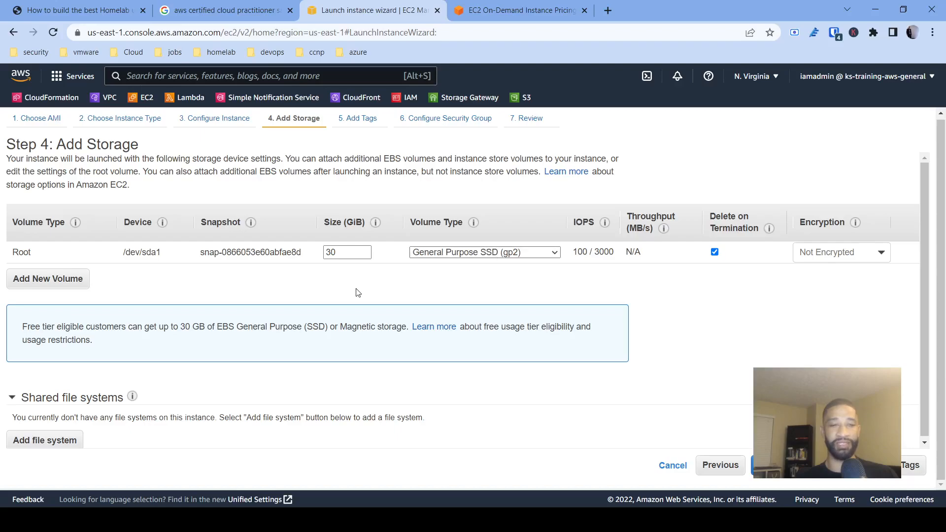
{"action": "scroll", "coordinate": [630, 333], "scroll_direction": "down", "scroll_amount": 1}
{"action": "left_click", "coordinate": [911, 465]}
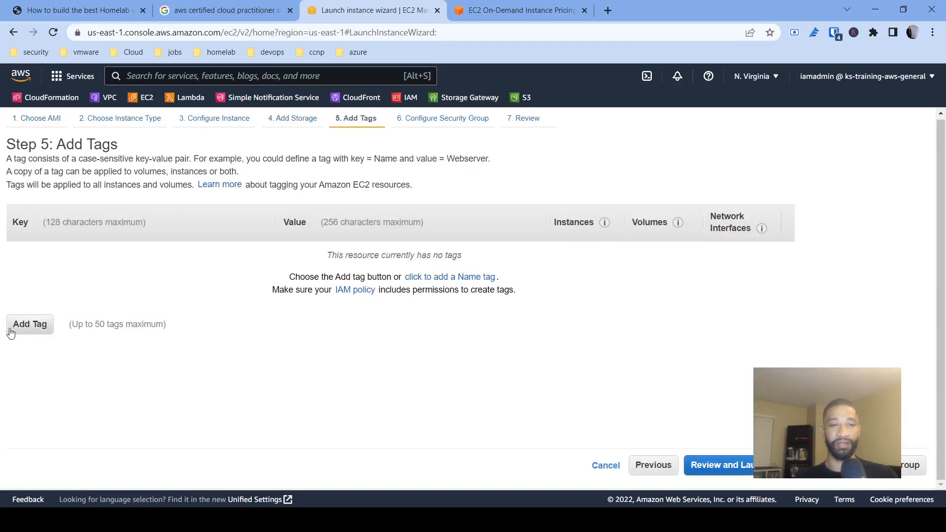
Add a tag with the key name and the value homelab-windowsserver, and continue to the security group configuration.
{"action": "left_click", "coordinate": [31, 325]}
{"action": "type", "text": "name"}
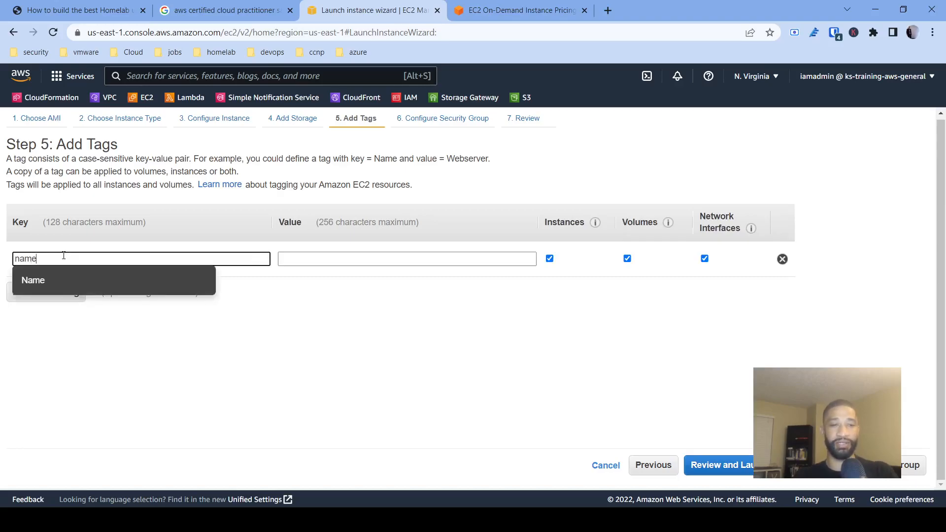
{"action": "key", "text": "Tab"}
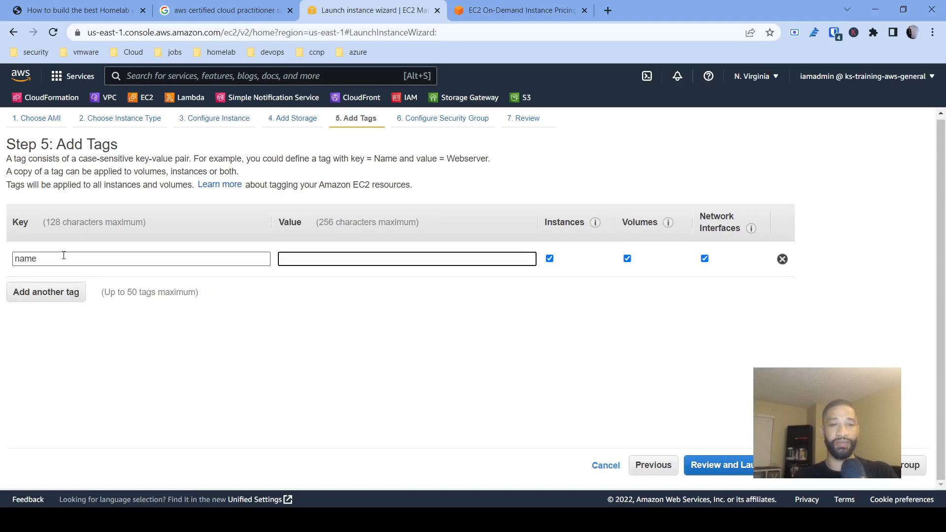
{"action": "type", "text": "homela"}
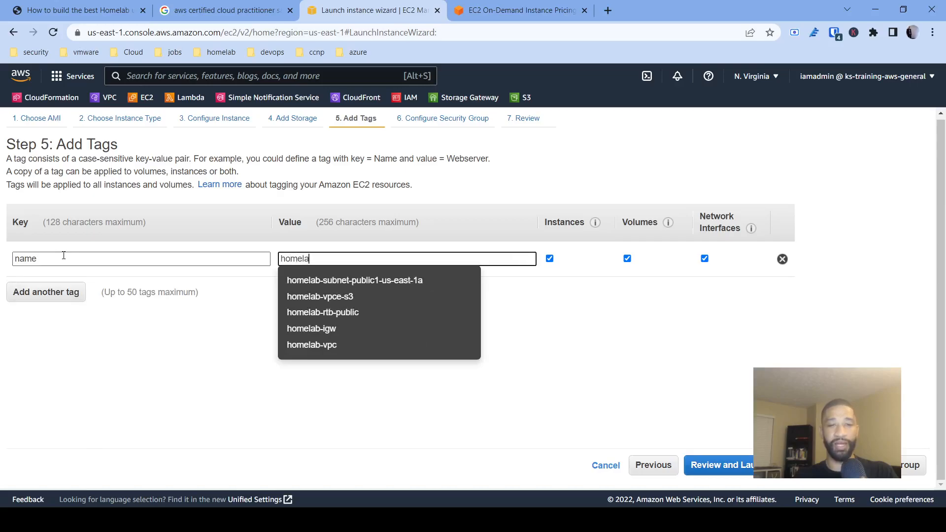
{"action": "type", "text": "b-windows"}
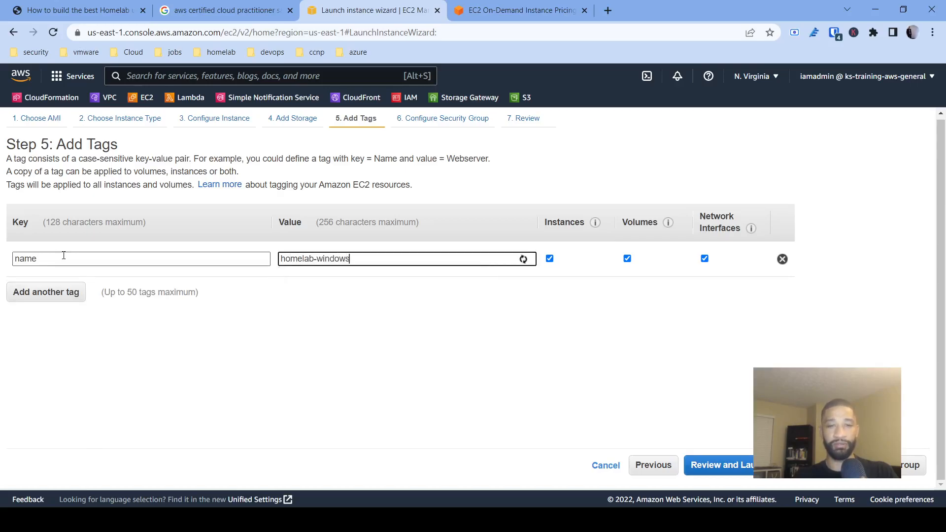
{"action": "type", "text": "server"}
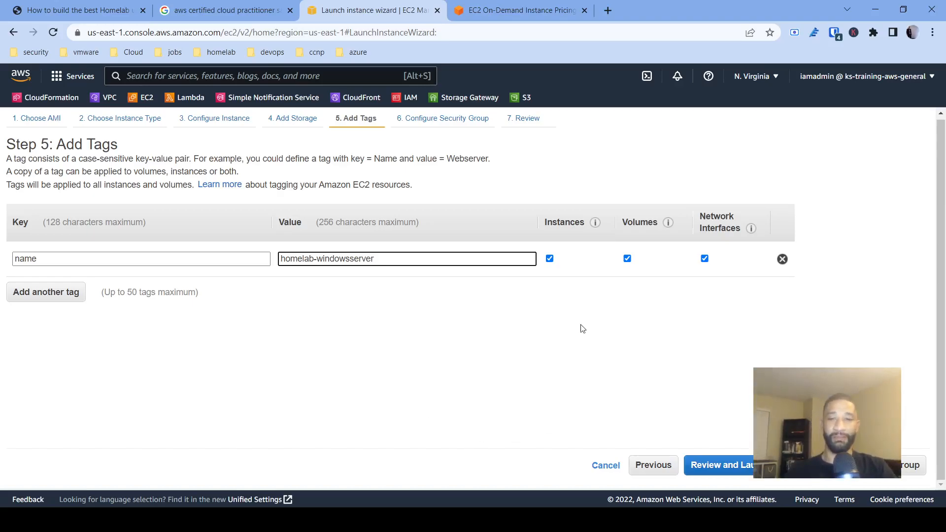
{"action": "key", "text": "alt+Tab"}
{"action": "key", "text": "alt+Tab"}
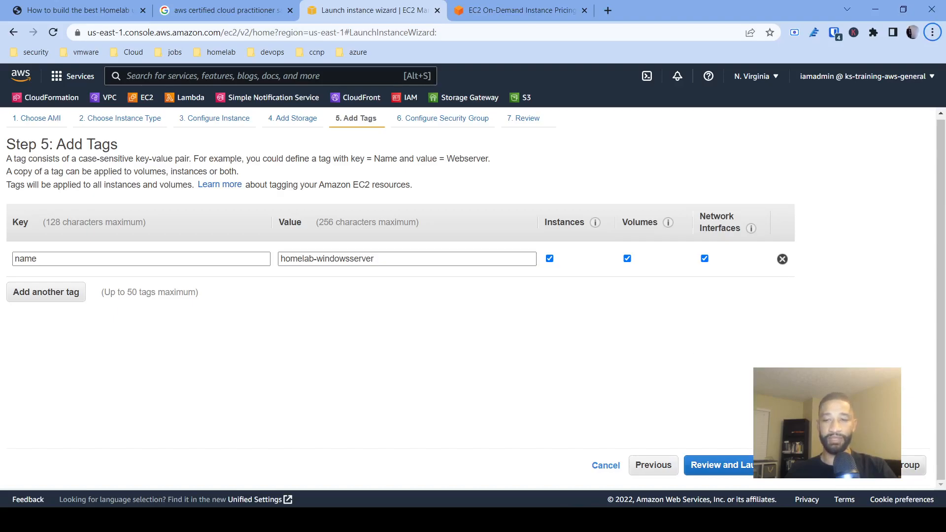
{"action": "left_click", "coordinate": [859, 465]}
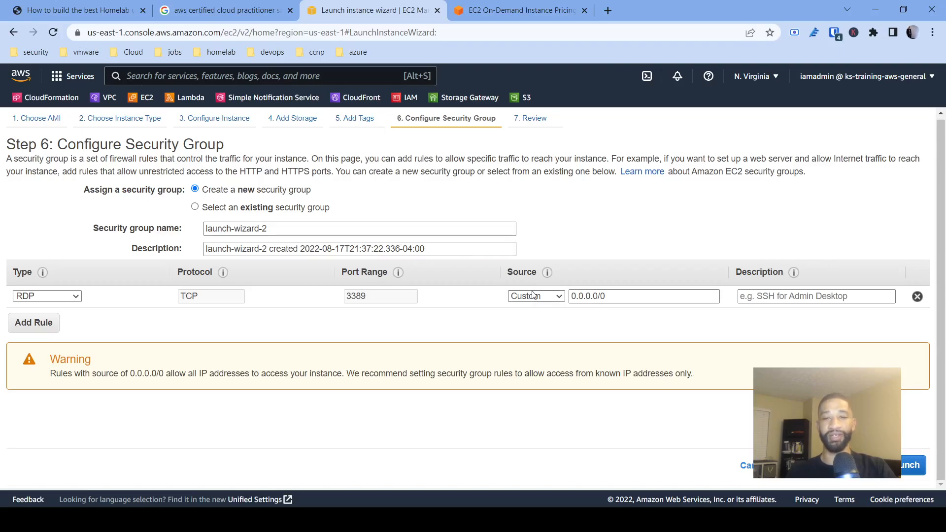
{"action": "left_click", "coordinate": [620, 294]}
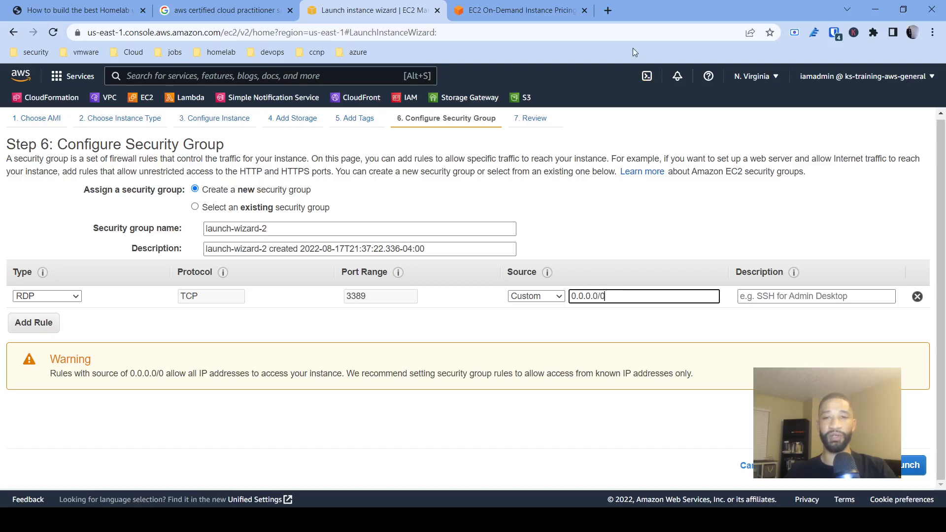
{"action": "left_click", "coordinate": [608, 11]}
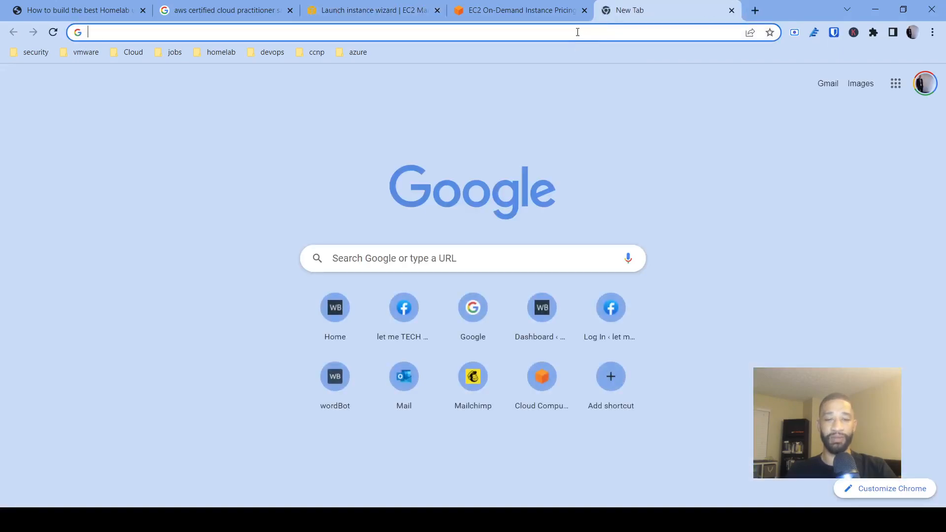
{"action": "type", "text": "what is my ip"}
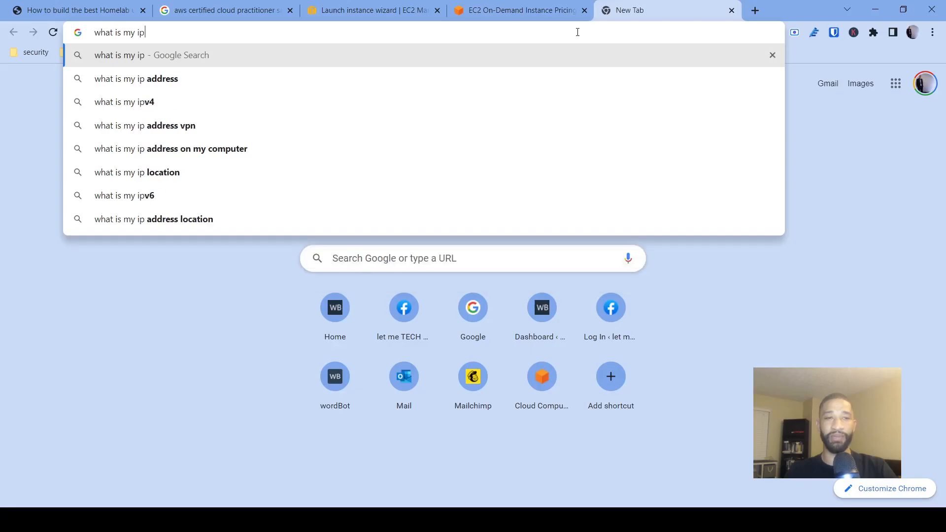
{"action": "left_click", "coordinate": [731, 10]}
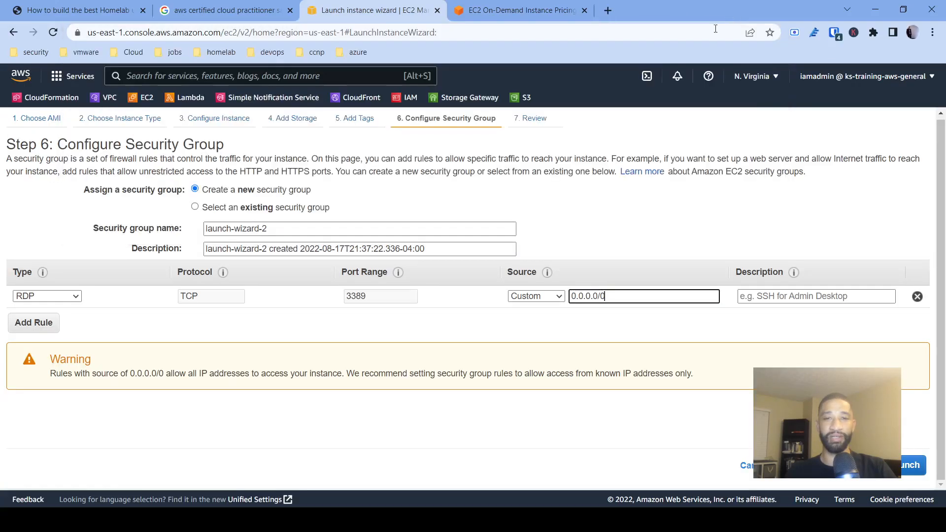
{"action": "triple_click", "coordinate": [609, 296]}
{"action": "left_click", "coordinate": [617, 298]}
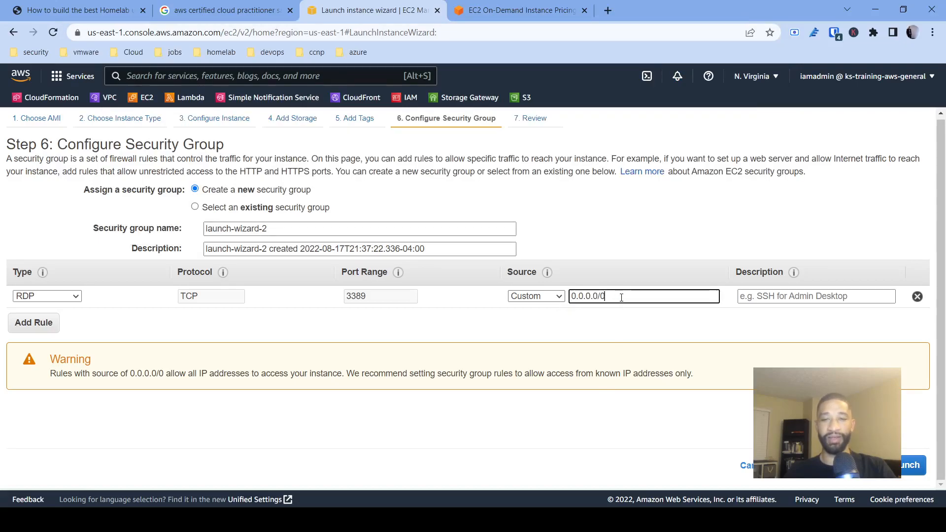
Describe the RDP rule as the owner's home ip address, including the owner's first name.
{"action": "left_click", "coordinate": [766, 295]}
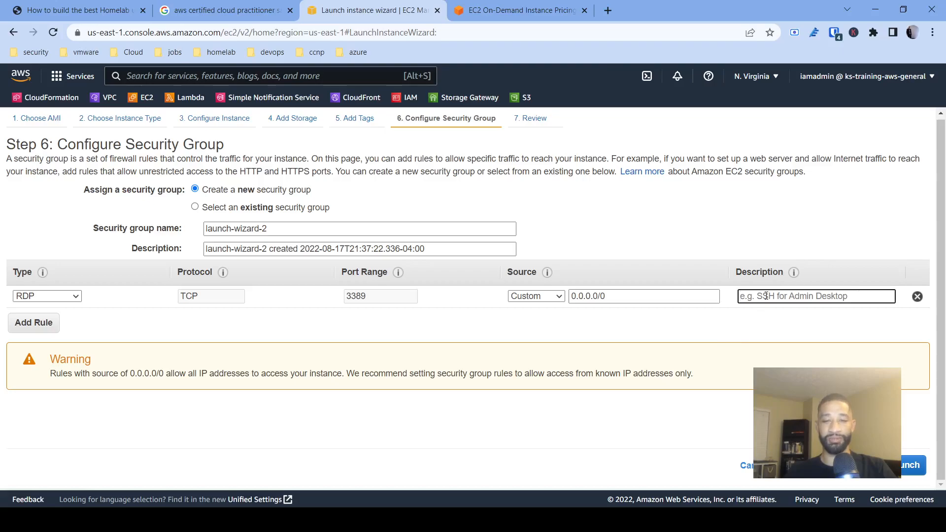
{"action": "type", "text": "kevin "}
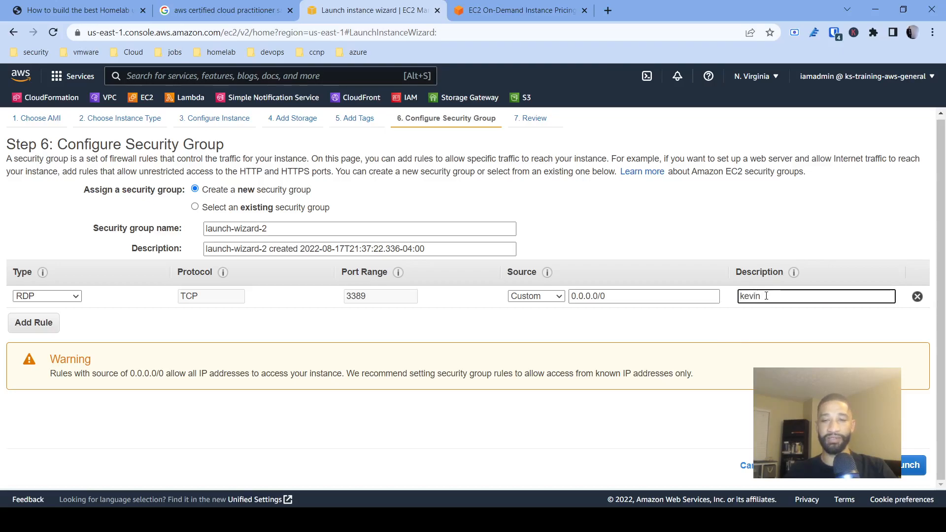
{"action": "type", "text": " home ip address"}
{"action": "left_click", "coordinate": [544, 349]}
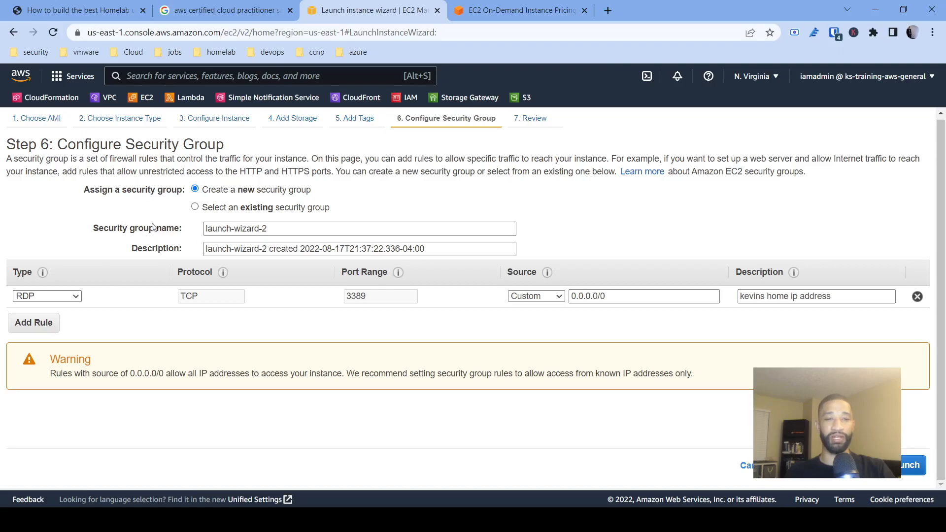
Name the new security group hoemlab-securitygroup and describe it as "allow access to windows server on port 3389".
{"action": "left_click_drag", "start_coordinate": [273, 233], "coordinate": [154, 239]}
{"action": "type", "text": "hoemlab-securitygroup"}
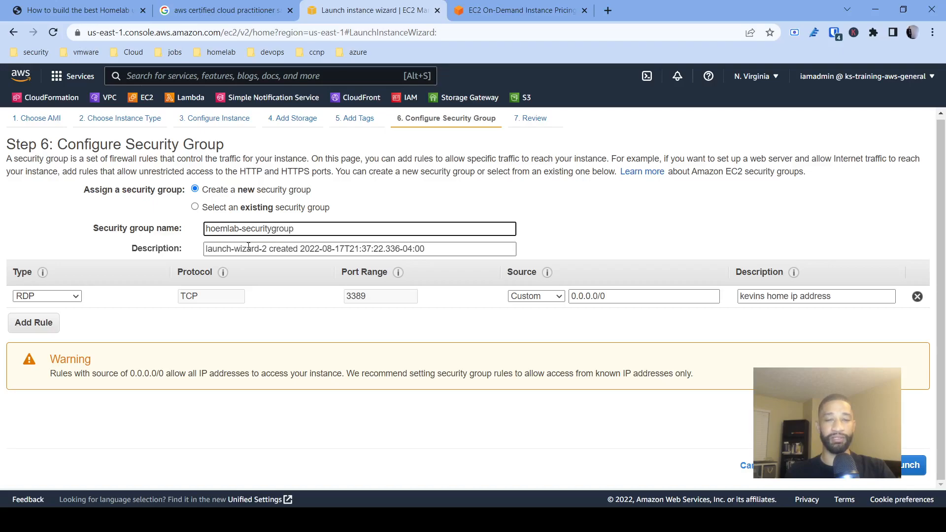
{"action": "triple_click", "coordinate": [248, 246]}
{"action": "key", "text": "BackSpace"}
{"action": "type", "text": "allow access"}
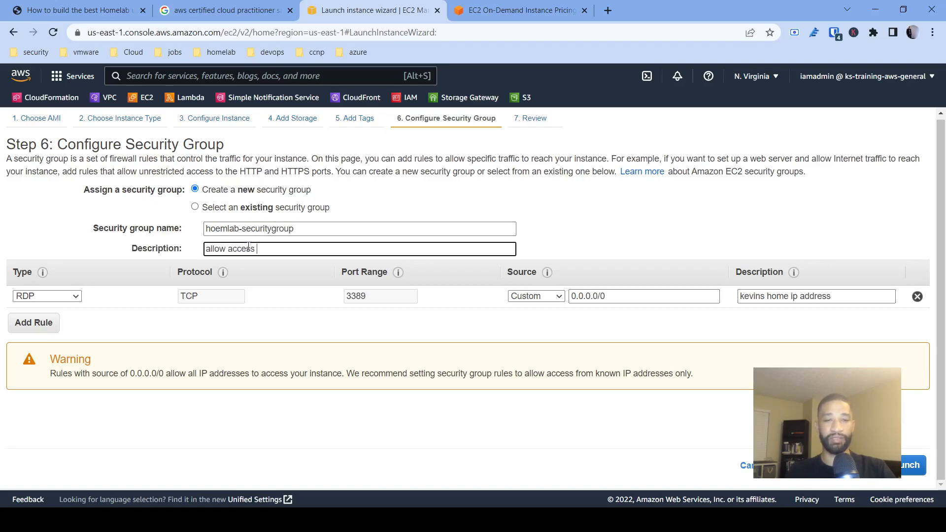
{"action": "type", "text": " to windows server on port 3389"}
{"action": "left_click", "coordinate": [250, 322]}
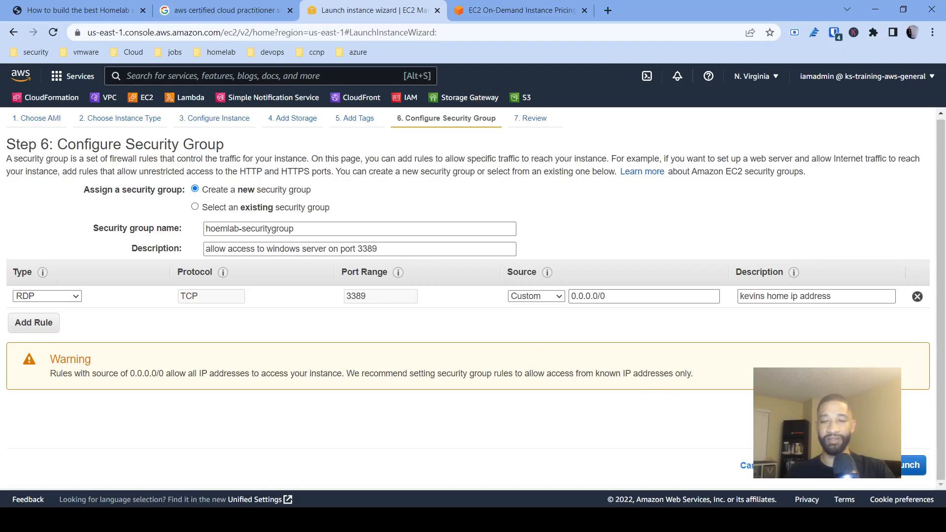
Review the instance launch summary and proceed to the key pair selection.
{"action": "left_click", "coordinate": [882, 465]}
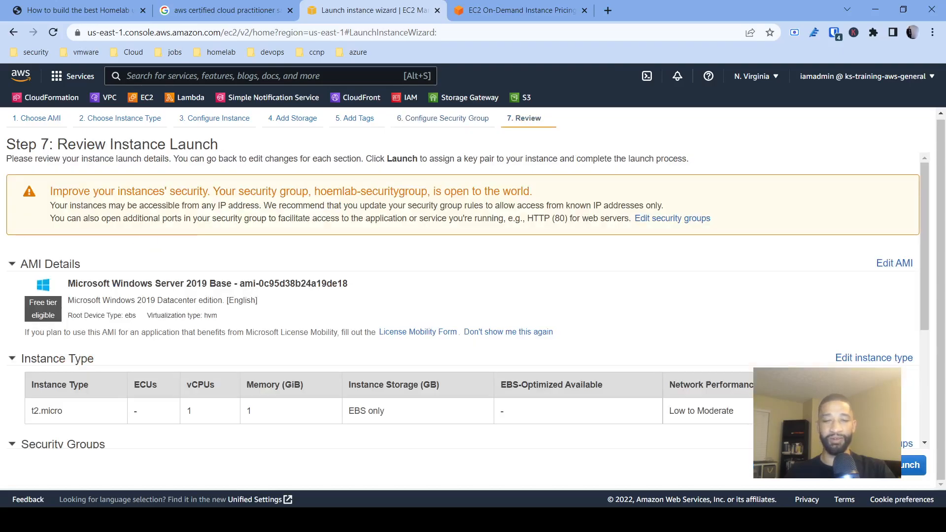
{"action": "scroll", "coordinate": [463, 300], "scroll_direction": "down", "scroll_amount": 4}
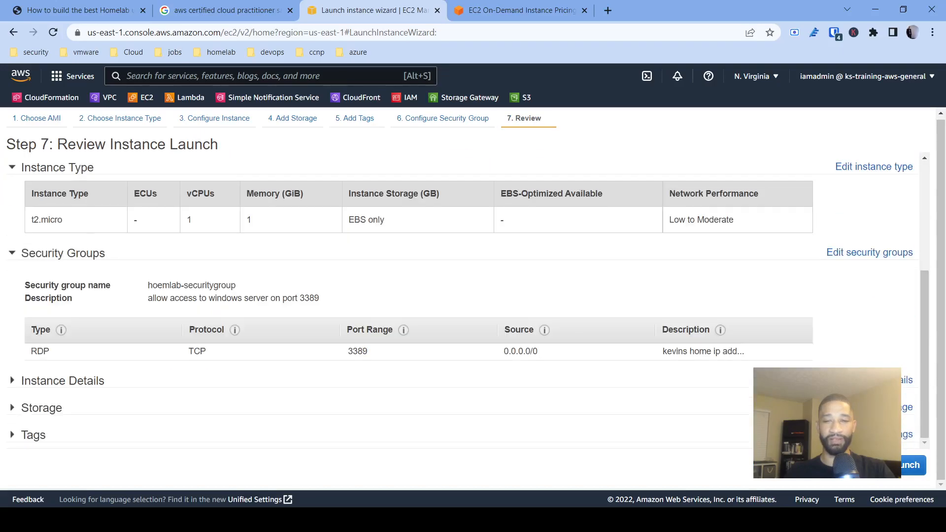
{"action": "left_click", "coordinate": [912, 465]}
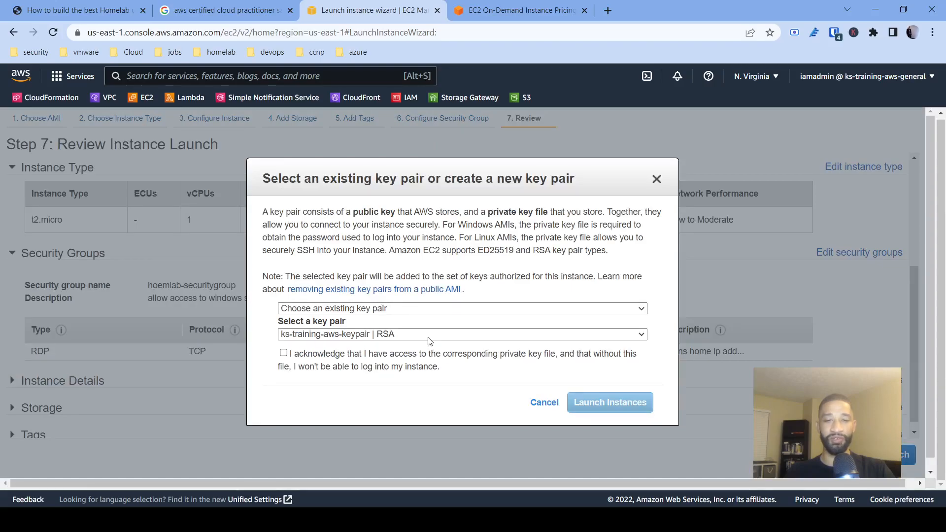
Create a new RSA key pair named homelab and download its private key file.
{"action": "left_click", "coordinate": [386, 307]}
{"action": "left_click", "coordinate": [389, 329]}
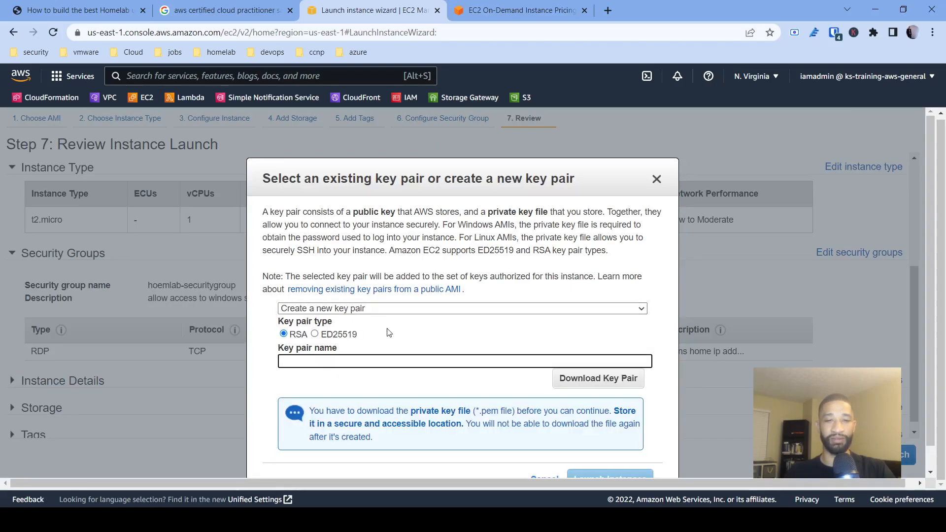
{"action": "left_click", "coordinate": [503, 364]}
{"action": "scroll", "coordinate": [503, 364], "scroll_direction": "down", "scroll_amount": 1}
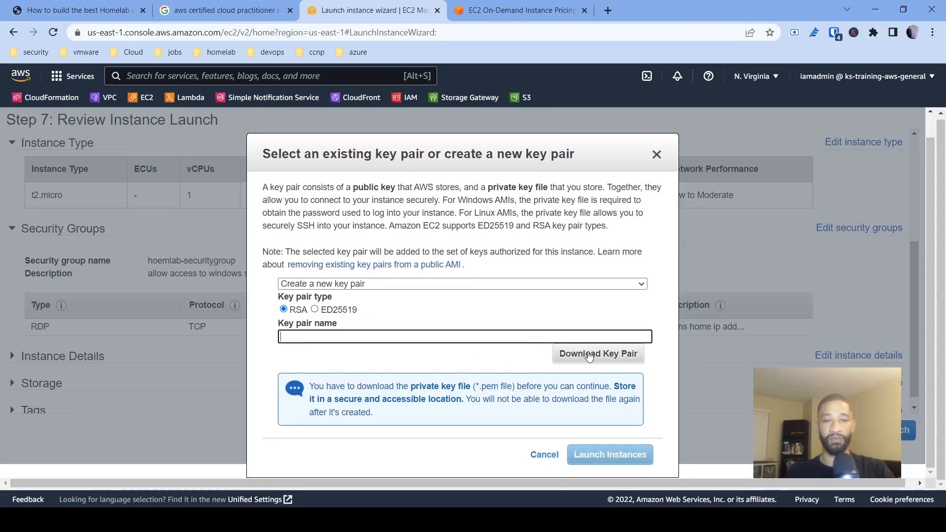
{"action": "type", "text": "hoe"}
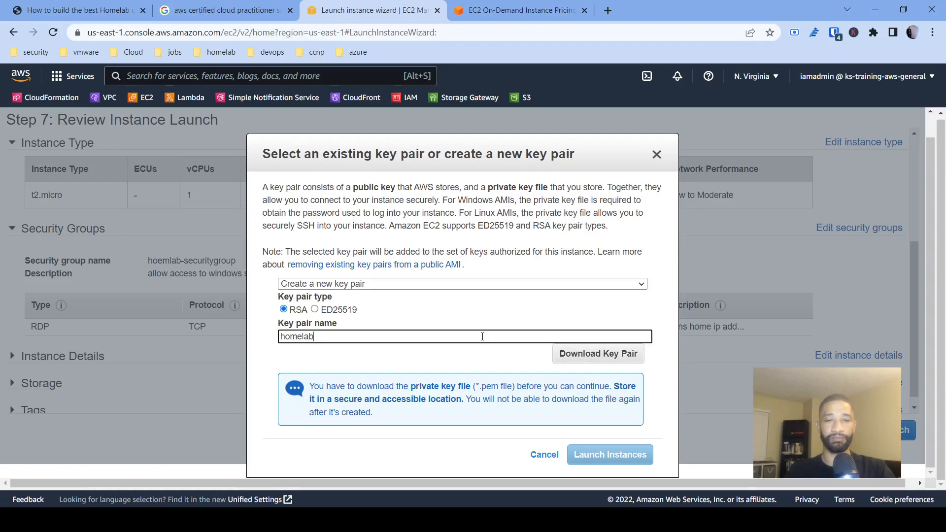
{"action": "type", "text": "elab"}
{"action": "left_click", "coordinate": [602, 352]}
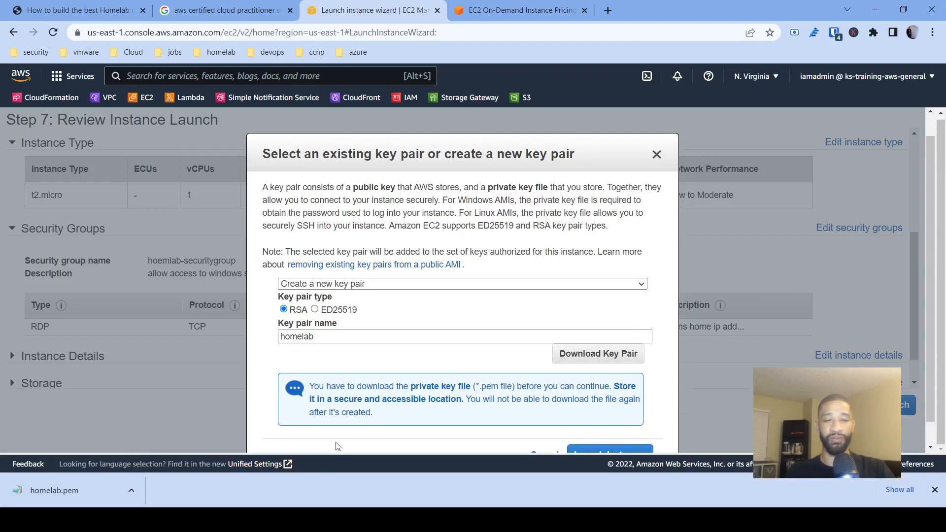
Launch the instance with the homelab key pair and list all EC2 instances regardless of state.
{"action": "scroll", "coordinate": [565, 422], "scroll_direction": "down", "scroll_amount": 1}
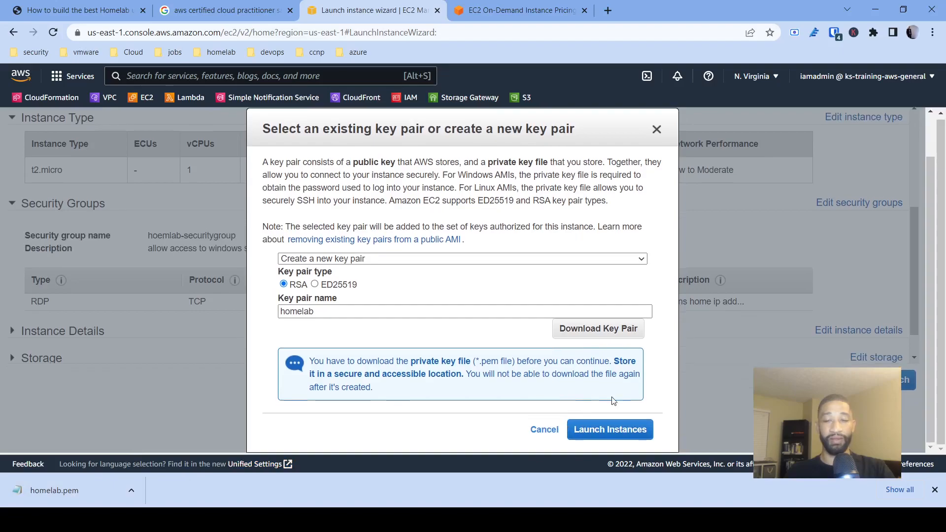
{"action": "left_click", "coordinate": [604, 429]}
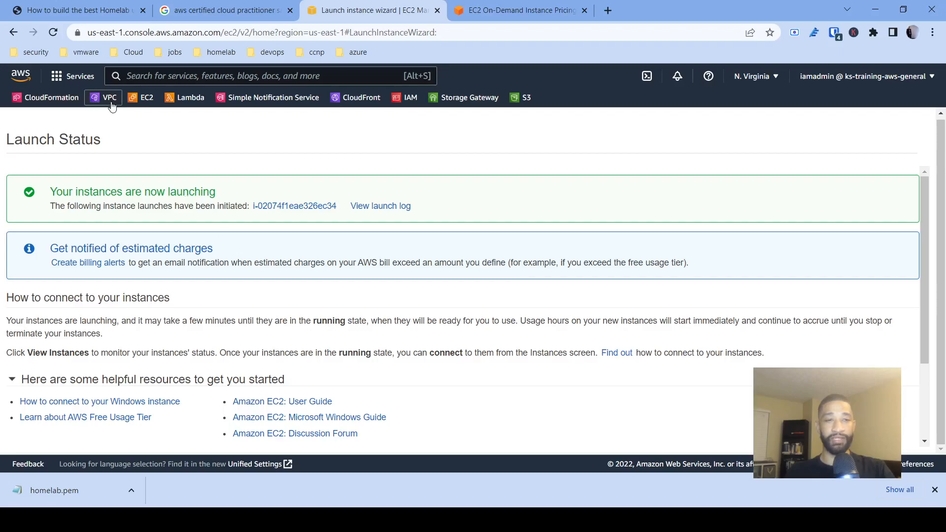
{"action": "left_click", "coordinate": [141, 98]}
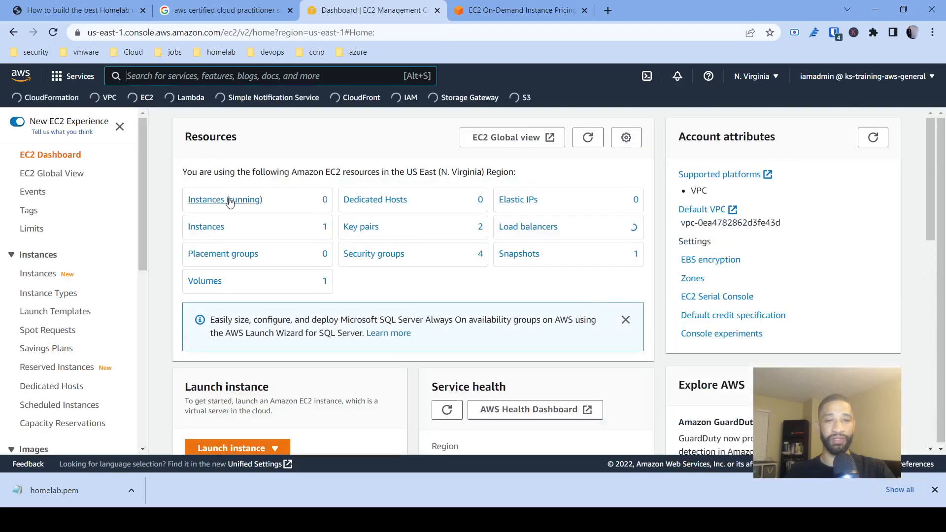
{"action": "left_click", "coordinate": [228, 200]}
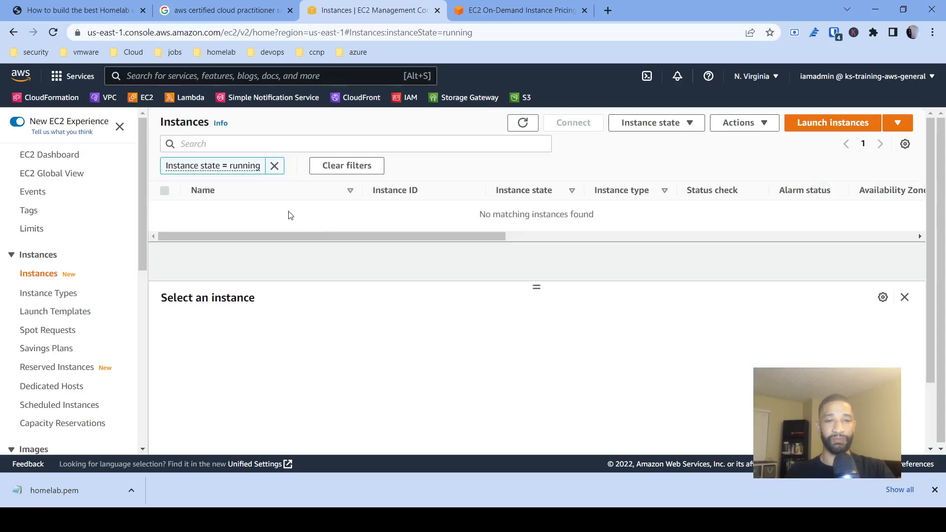
{"action": "left_click", "coordinate": [274, 166]}
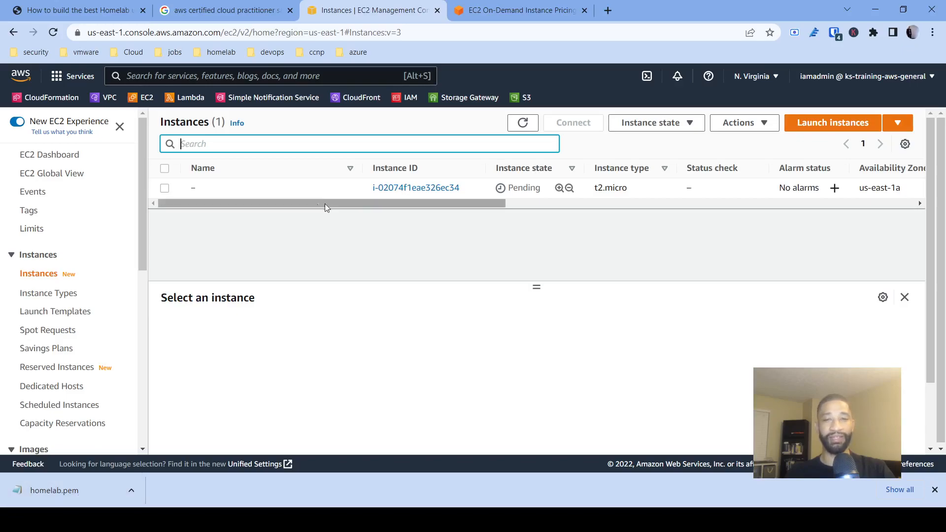
Look through the new launch-instance page, from its operating system images to its network and firewall settings.
{"action": "left_click", "coordinate": [814, 126]}
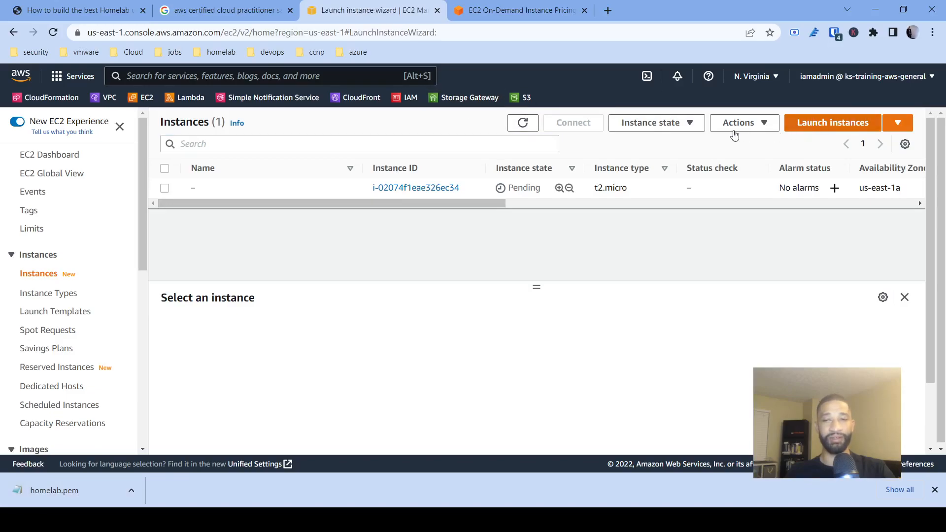
{"action": "left_click", "coordinate": [819, 167]}
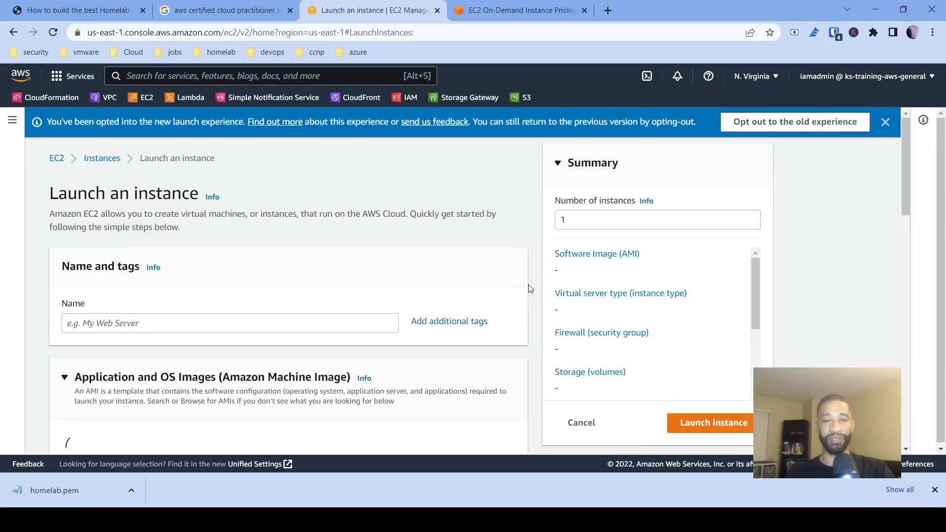
{"action": "scroll", "coordinate": [528, 289], "scroll_direction": "down", "scroll_amount": 3}
{"action": "scroll", "coordinate": [416, 335], "scroll_direction": "down", "scroll_amount": 12}
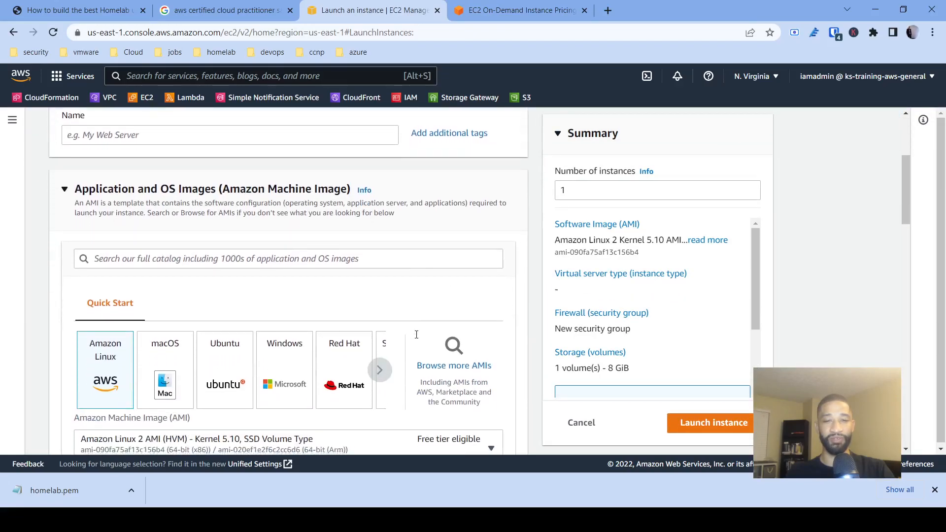
{"action": "scroll", "coordinate": [416, 339], "scroll_direction": "down", "scroll_amount": 5}
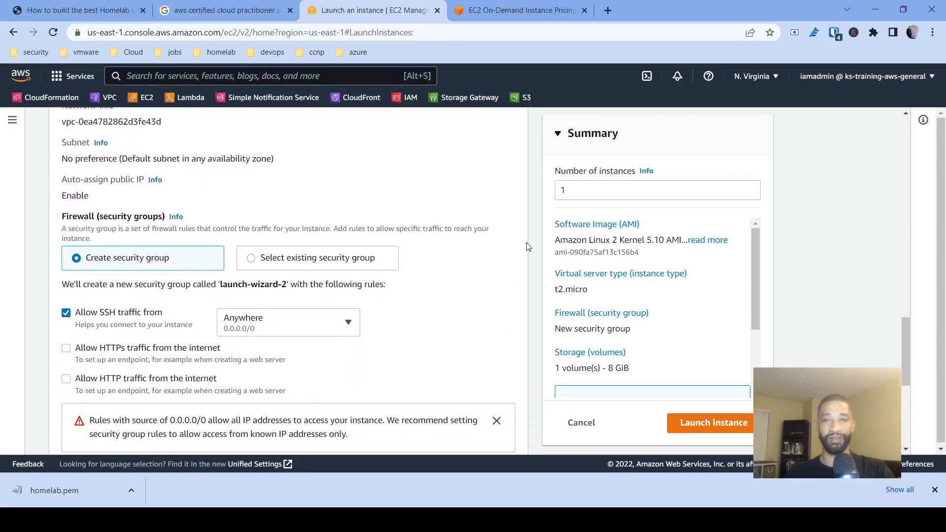
{"action": "left_click", "coordinate": [207, 519]}
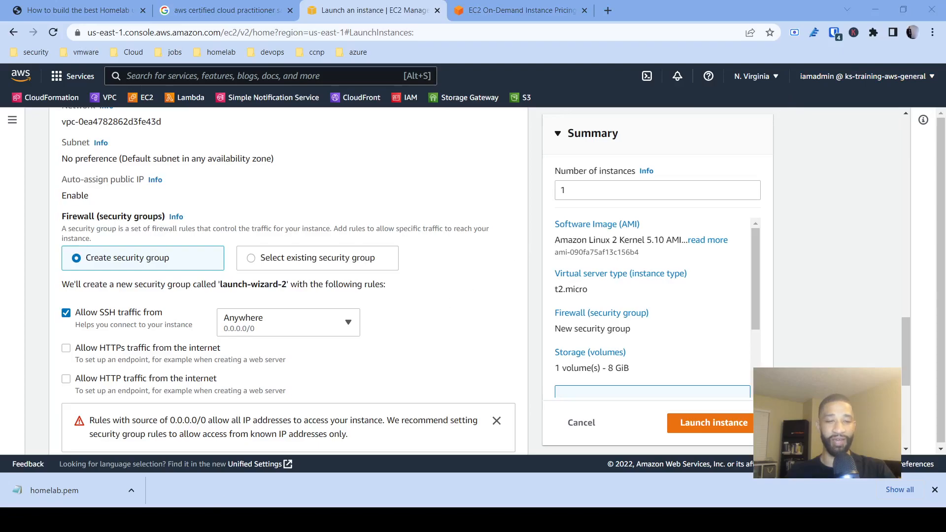
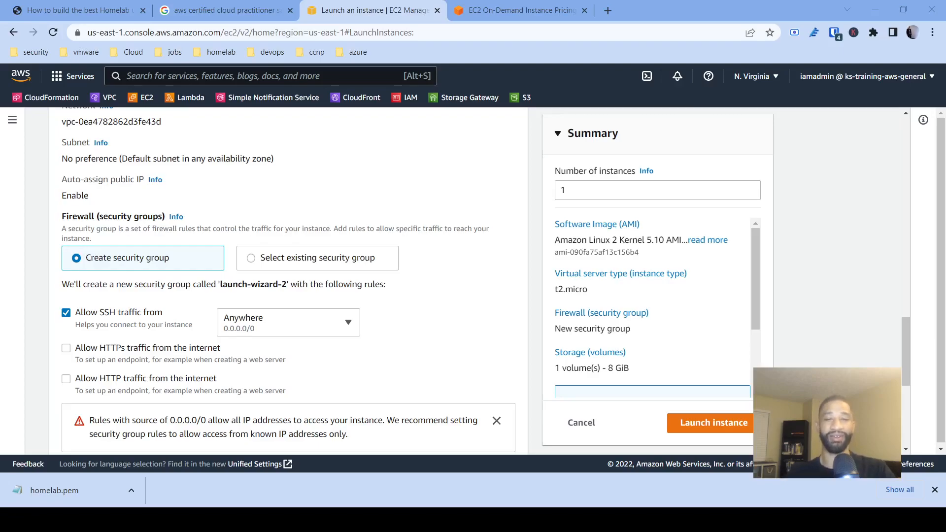
Select the running t2.micro instance and show its connection options for an RDP client.
{"action": "left_click", "coordinate": [147, 97]}
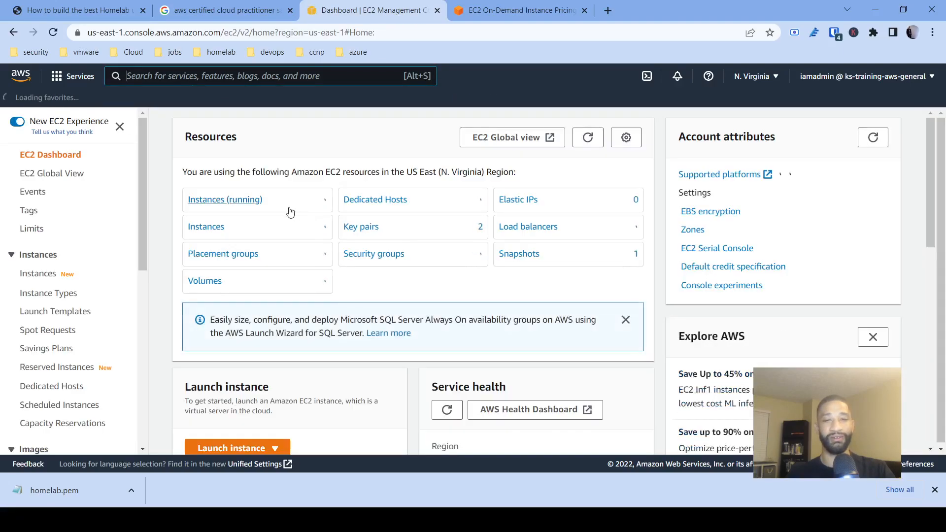
{"action": "left_click", "coordinate": [243, 200]}
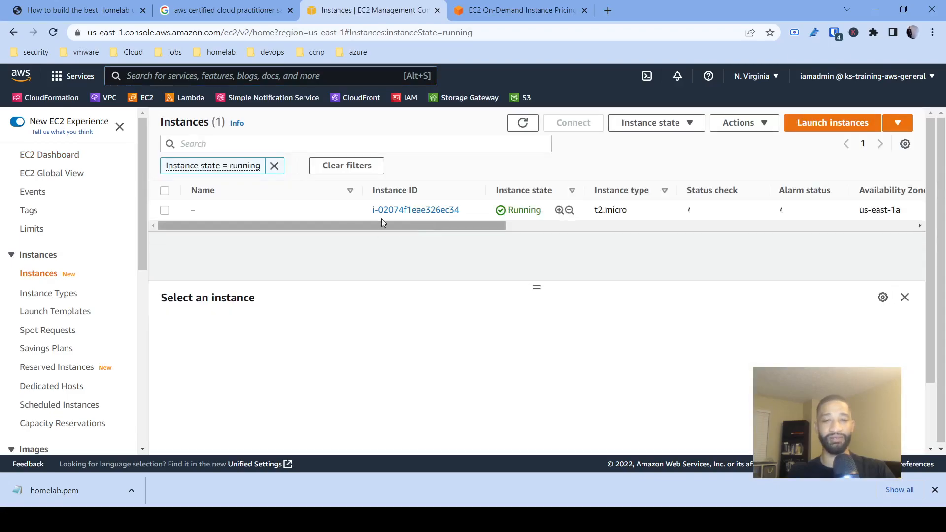
{"action": "left_click", "coordinate": [266, 216]}
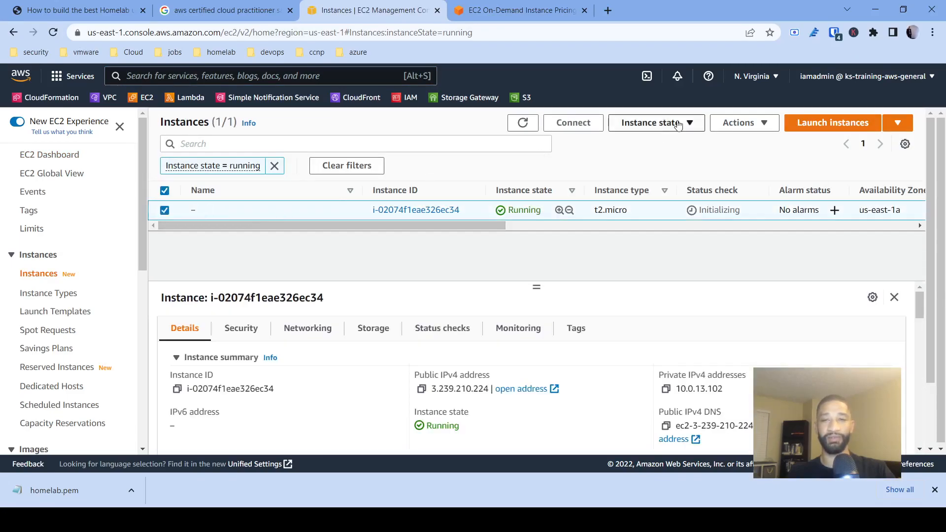
{"action": "left_click", "coordinate": [551, 122]}
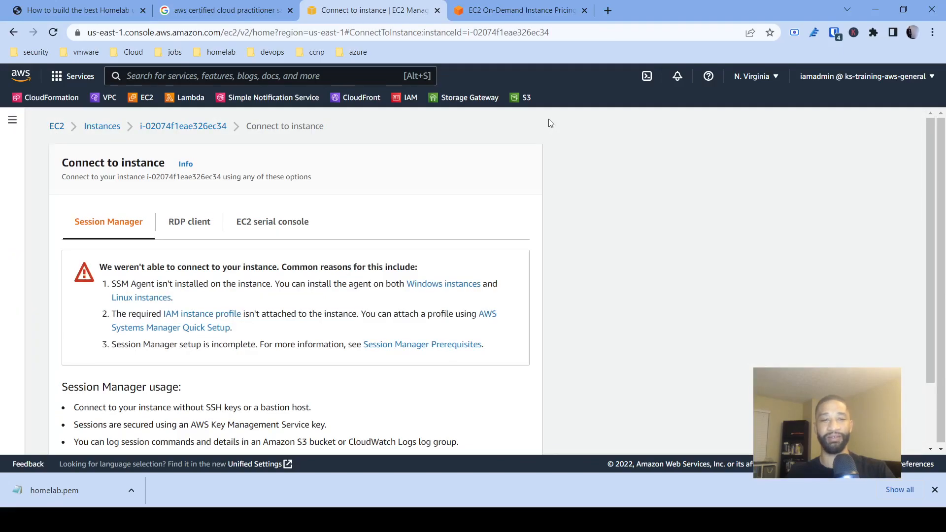
{"action": "scroll", "coordinate": [363, 297], "scroll_direction": "down", "scroll_amount": 3}
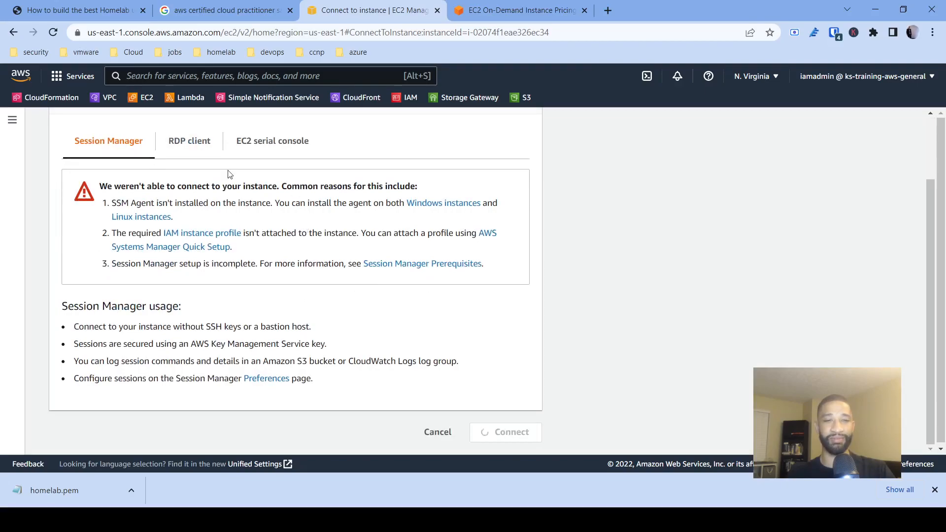
{"action": "left_click", "coordinate": [193, 147]}
Download the instance's remote desktop file and open it.
{"action": "scroll", "coordinate": [216, 241], "scroll_direction": "down", "scroll_amount": 4}
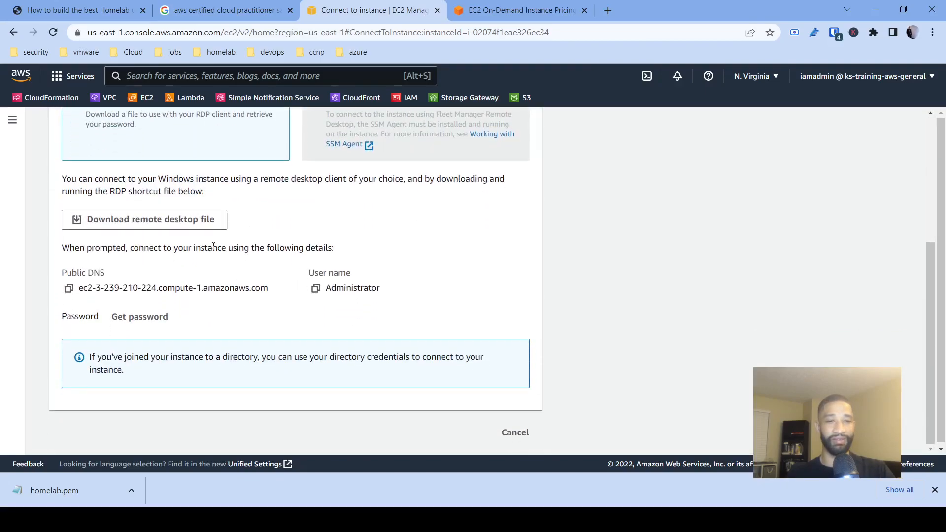
{"action": "left_click", "coordinate": [165, 223]}
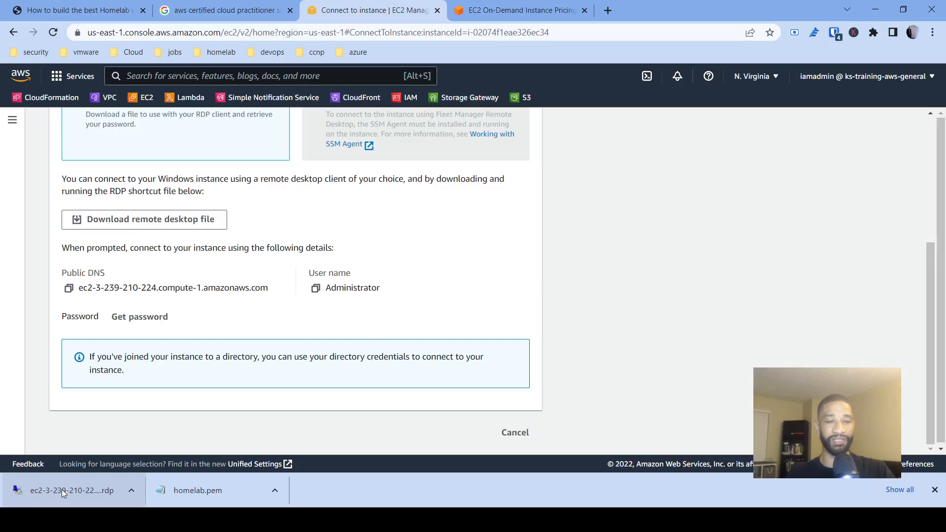
{"action": "left_click", "coordinate": [61, 489]}
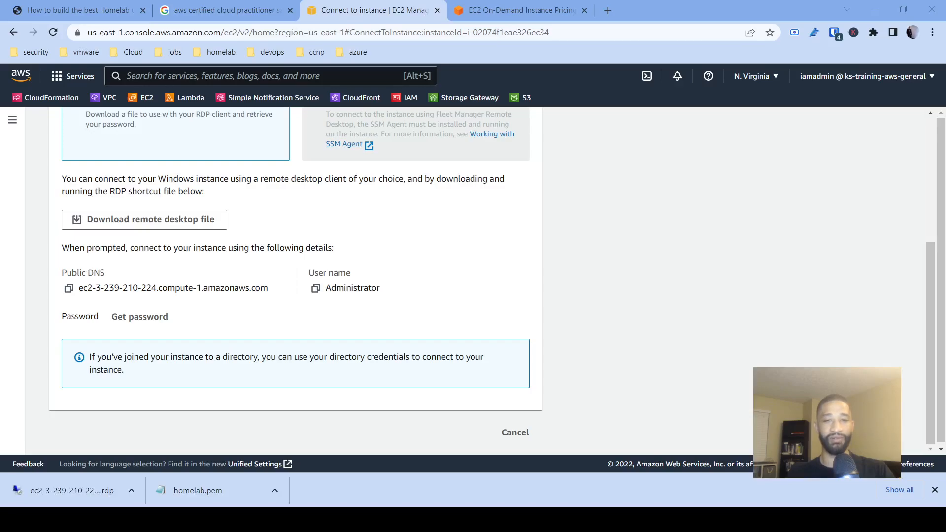
Try to retrieve the instance's Windows administrator password, and return to the instance list.
{"action": "scroll", "coordinate": [358, 233], "scroll_direction": "up", "scroll_amount": 1}
{"action": "scroll", "coordinate": [358, 233], "scroll_direction": "down", "scroll_amount": 1}
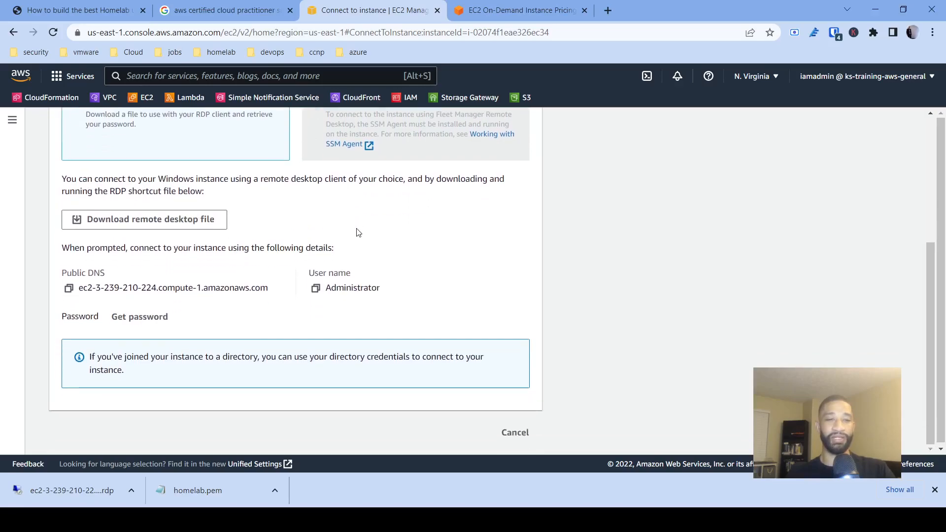
{"action": "left_click", "coordinate": [118, 319]}
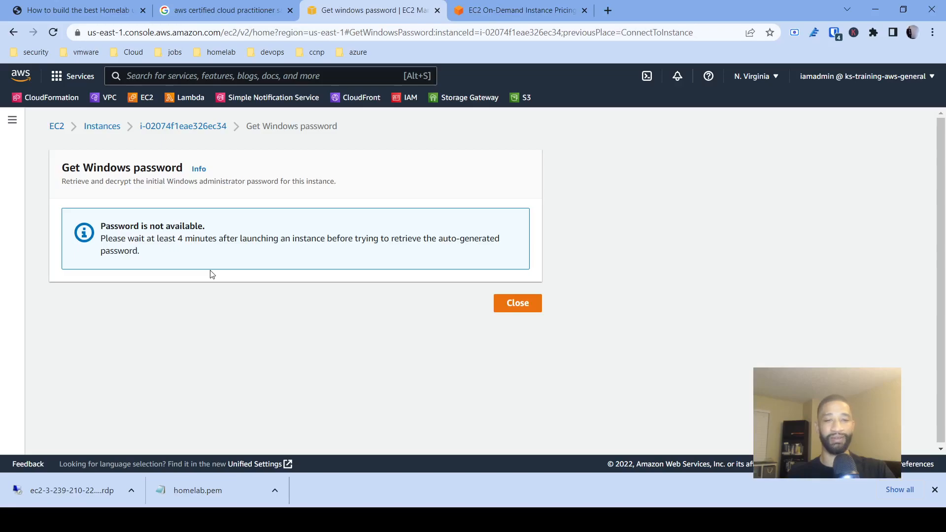
{"action": "left_click", "coordinate": [520, 305]}
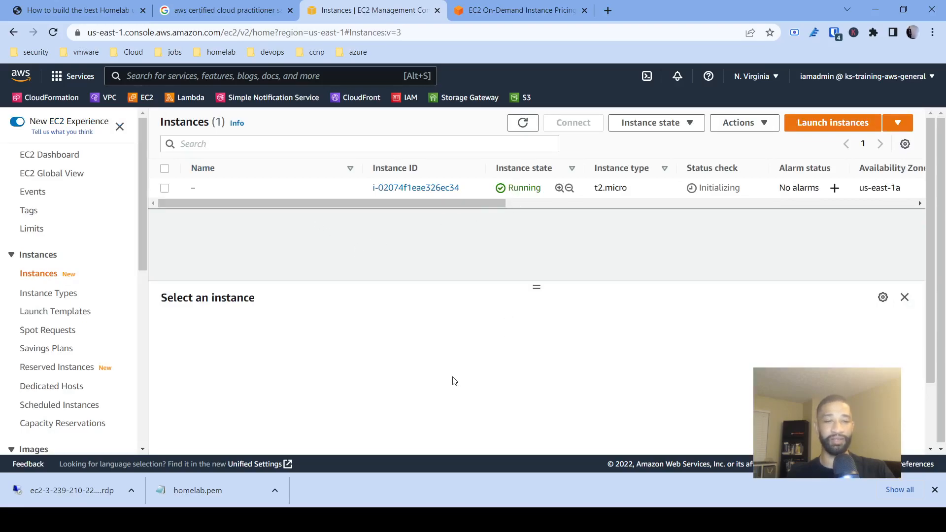
Look over the EC2 feature sections and browse the catalogue of available instance types.
{"action": "left_click_drag", "start_coordinate": [143, 230], "coordinate": [115, 436]}
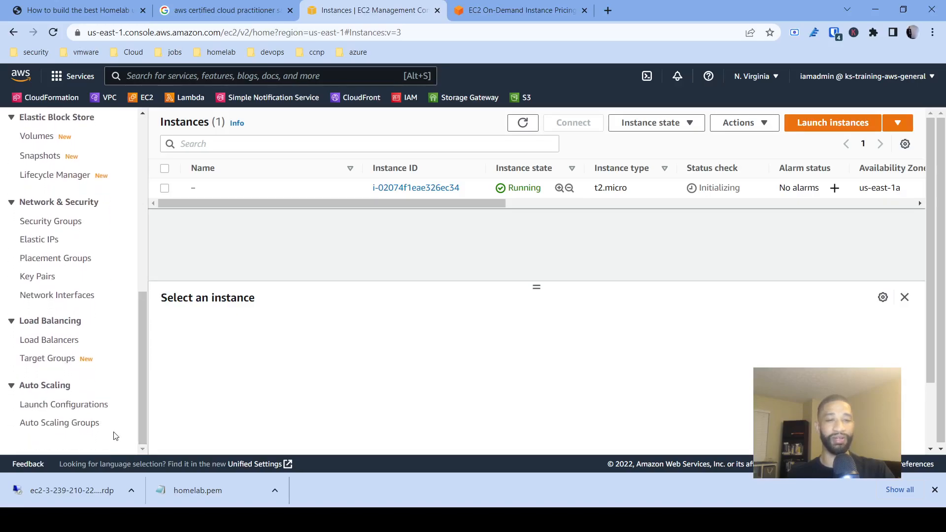
{"action": "key", "text": "ctrl+minus"}
{"action": "key", "text": "ctrl+plus"}
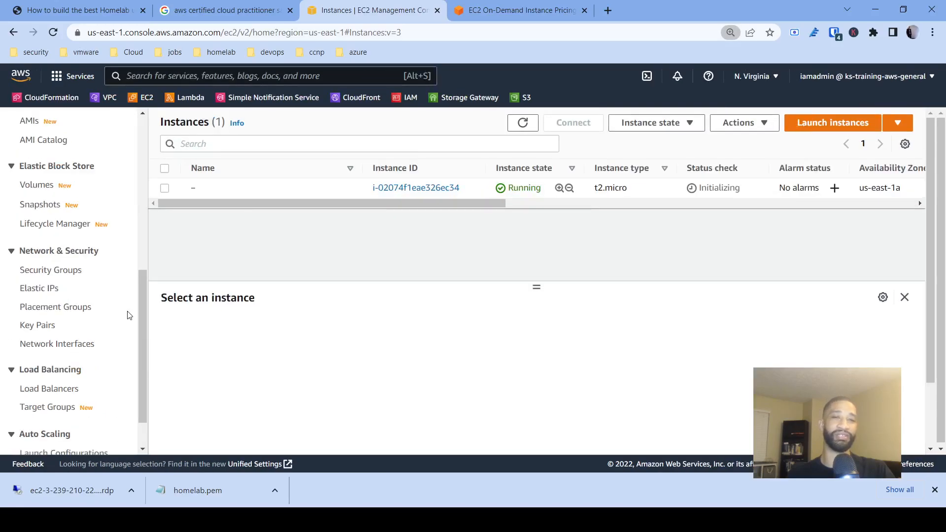
{"action": "scroll", "coordinate": [91, 252], "scroll_direction": "up", "scroll_amount": 7}
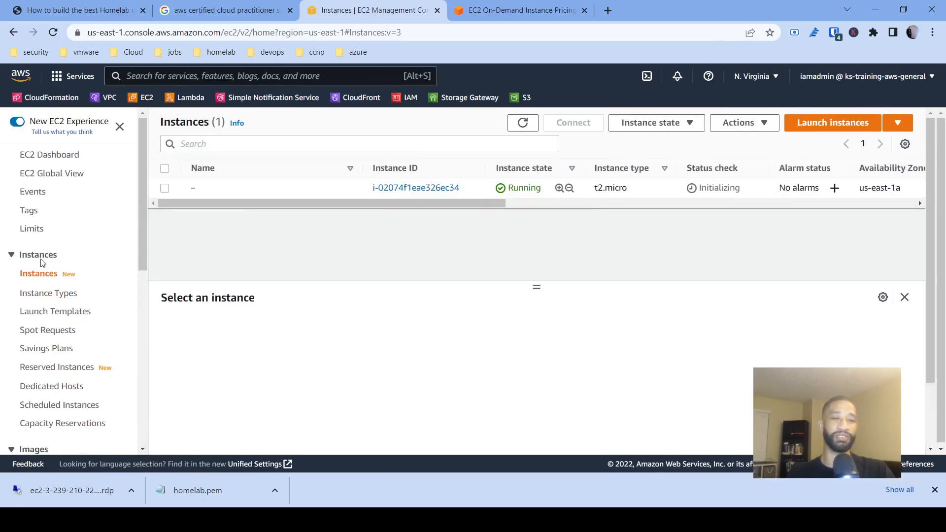
{"action": "left_click", "coordinate": [37, 299]}
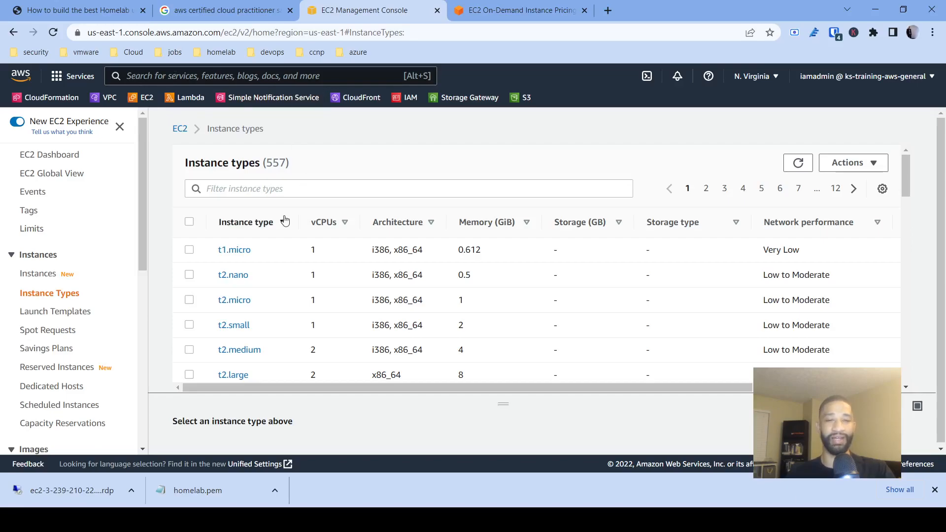
{"action": "scroll", "coordinate": [300, 284], "scroll_direction": "down", "scroll_amount": 20}
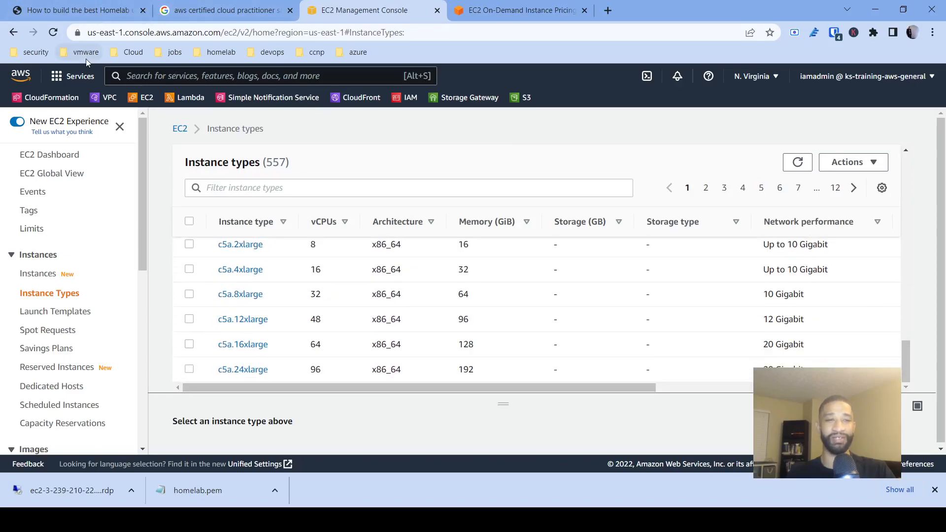
Browse the categories of available AWS services and close the service list.
{"action": "left_click", "coordinate": [74, 78]}
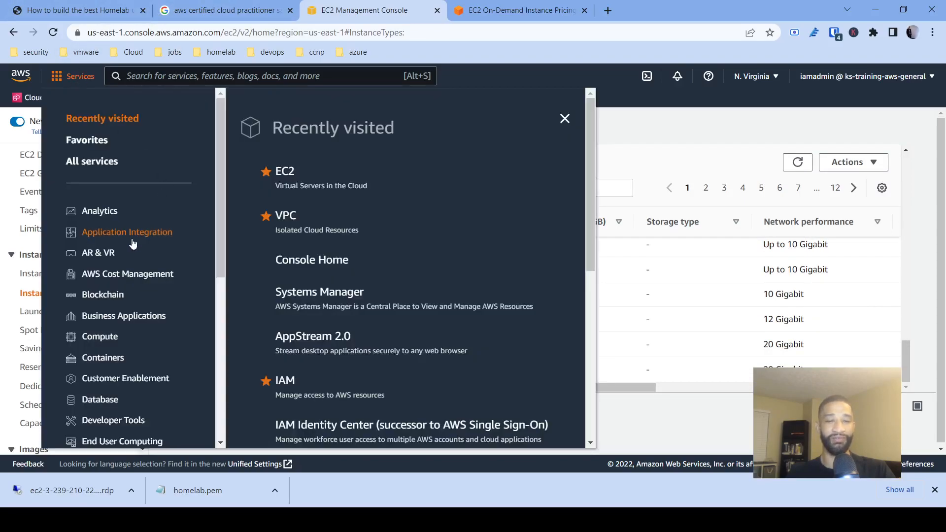
{"action": "scroll", "coordinate": [131, 243], "scroll_direction": "down", "scroll_amount": 4}
{"action": "scroll", "coordinate": [143, 247], "scroll_direction": "up", "scroll_amount": 2}
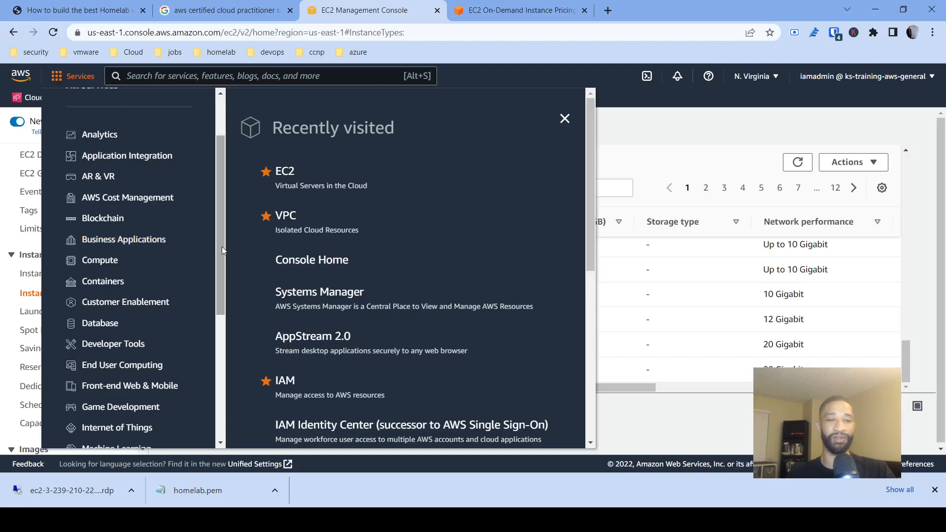
{"action": "left_click_drag", "start_coordinate": [218, 246], "coordinate": [216, 285]}
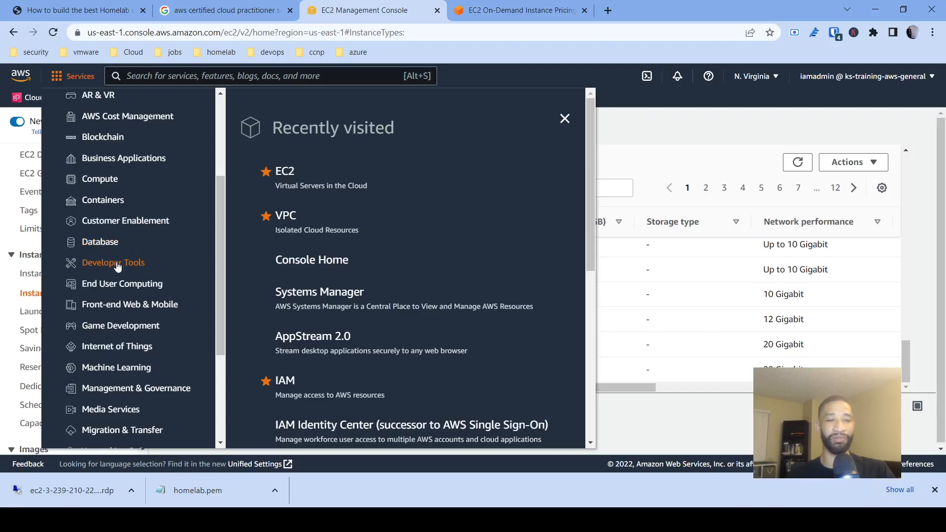
{"action": "scroll", "coordinate": [209, 278], "scroll_direction": "down", "scroll_amount": 3}
{"action": "scroll", "coordinate": [209, 279], "scroll_direction": "up", "scroll_amount": 7}
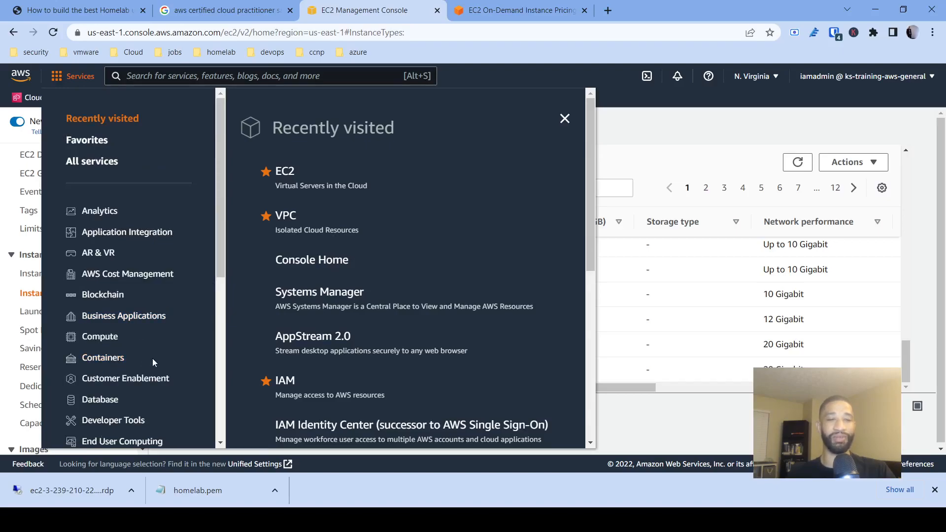
{"action": "scroll", "coordinate": [152, 359], "scroll_direction": "down", "scroll_amount": 5}
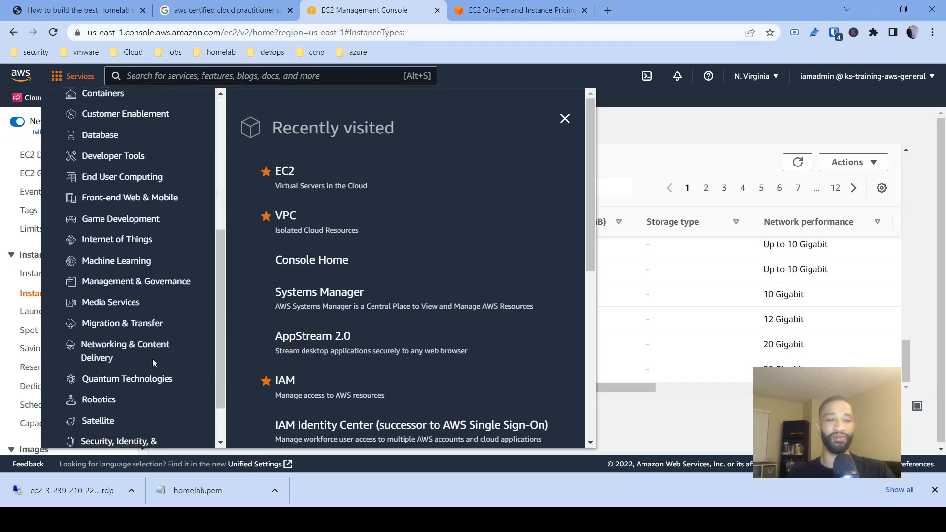
{"action": "scroll", "coordinate": [152, 362], "scroll_direction": "down", "scroll_amount": 1}
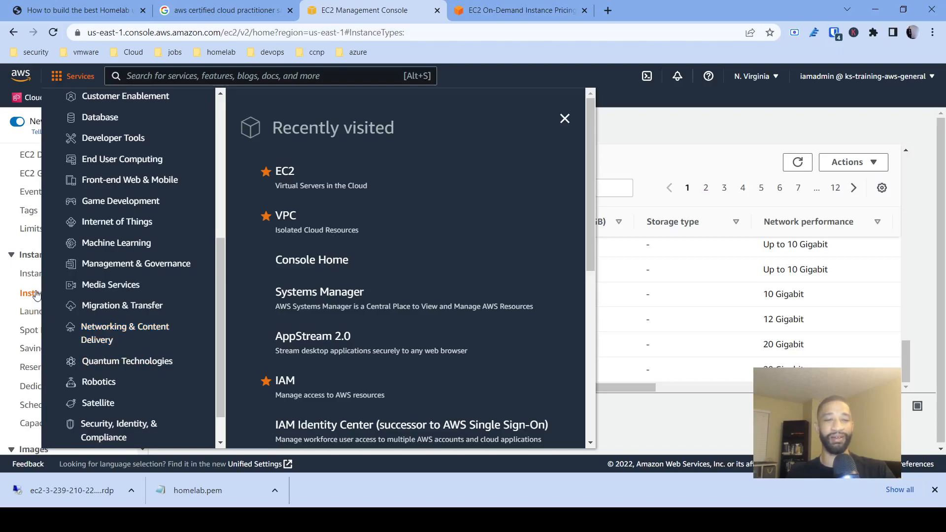
{"action": "left_click", "coordinate": [10, 306]}
{"action": "scroll", "coordinate": [65, 340], "scroll_direction": "down", "scroll_amount": 7}
{"action": "scroll", "coordinate": [65, 340], "scroll_direction": "up", "scroll_amount": 7}
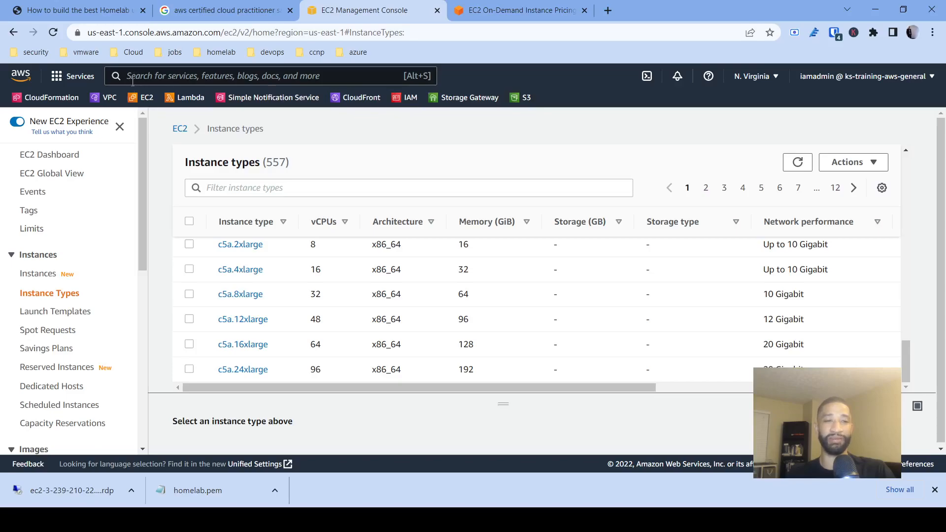
Select the running t2.micro instance from the EC2 dashboard's running instances and open its RDP client connection details.
{"action": "left_click", "coordinate": [133, 101]}
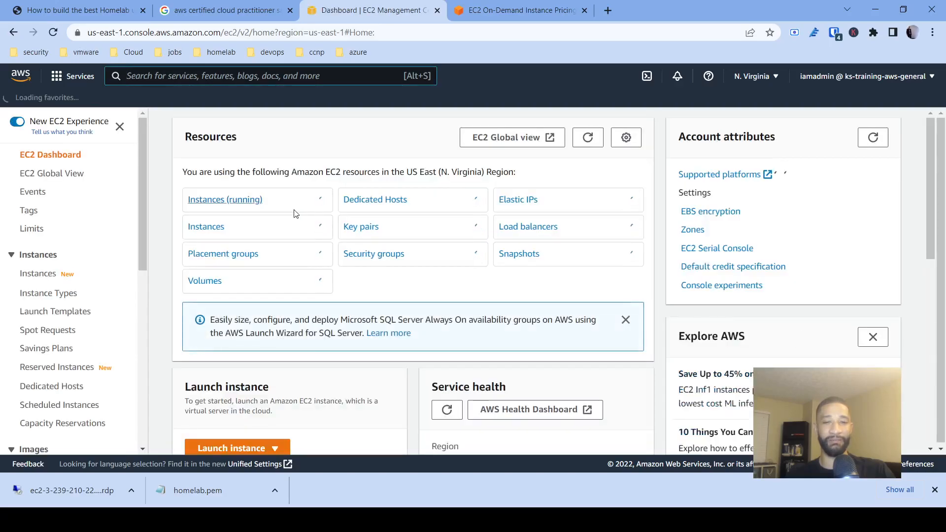
{"action": "left_click", "coordinate": [235, 199]}
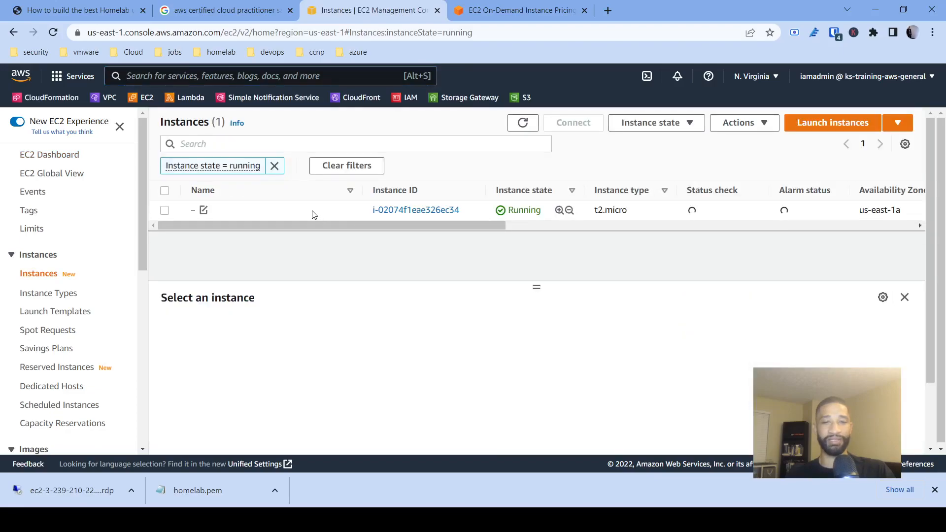
{"action": "left_click", "coordinate": [205, 211]}
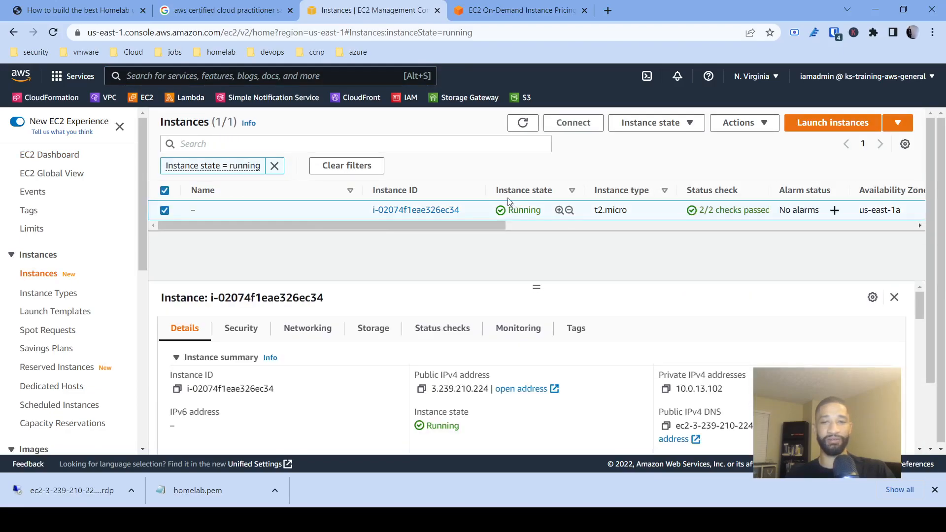
{"action": "left_click", "coordinate": [573, 123]}
{"action": "scroll", "coordinate": [321, 312], "scroll_direction": "down", "scroll_amount": 3}
{"action": "scroll", "coordinate": [322, 310], "scroll_direction": "up", "scroll_amount": 3}
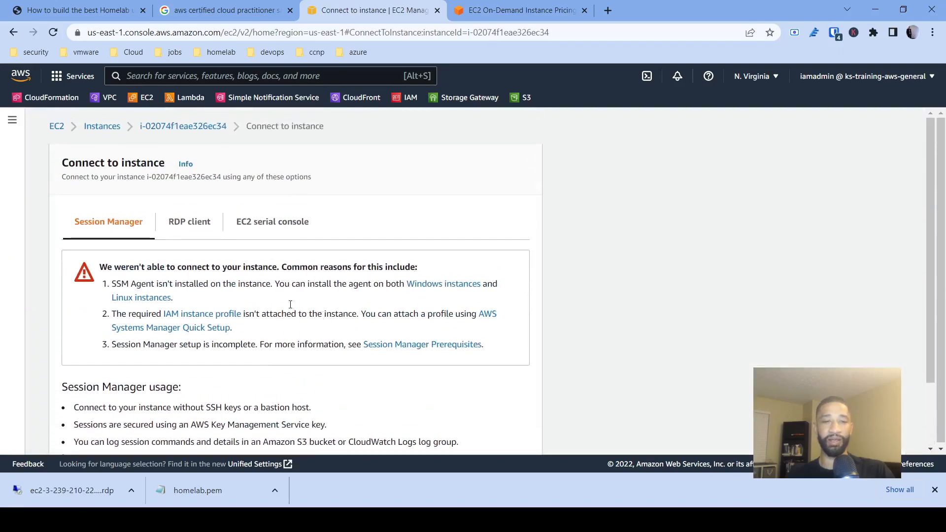
{"action": "left_click", "coordinate": [176, 224]}
{"action": "scroll", "coordinate": [178, 295], "scroll_direction": "down", "scroll_amount": 5}
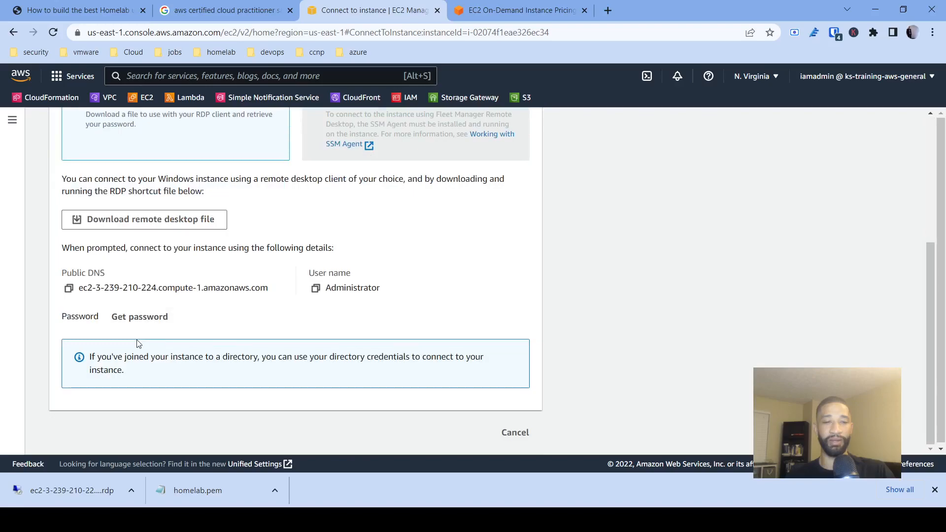
Decrypt the instance's Windows administrator password by loading the homelab.pem private key file, and copy the password.
{"action": "left_click", "coordinate": [134, 319]}
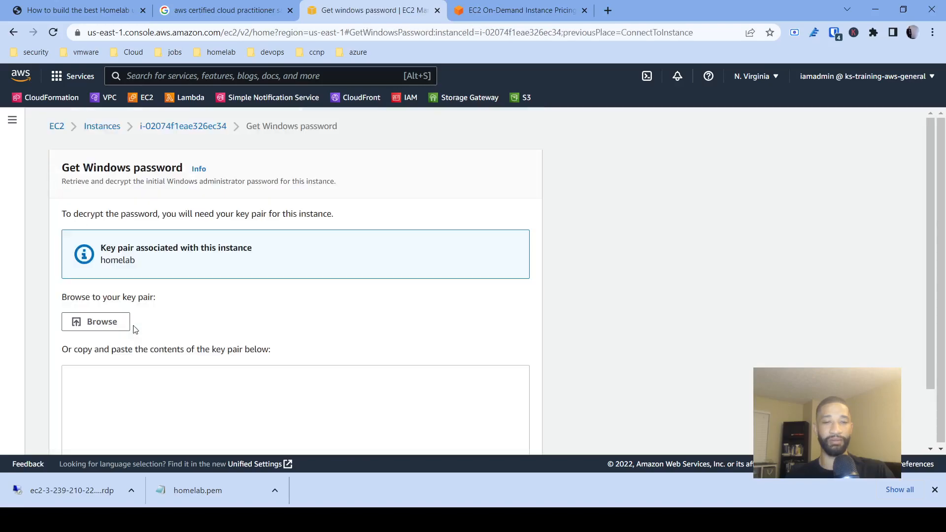
{"action": "scroll", "coordinate": [135, 330], "scroll_direction": "down", "scroll_amount": 3}
{"action": "left_click", "coordinate": [88, 253]}
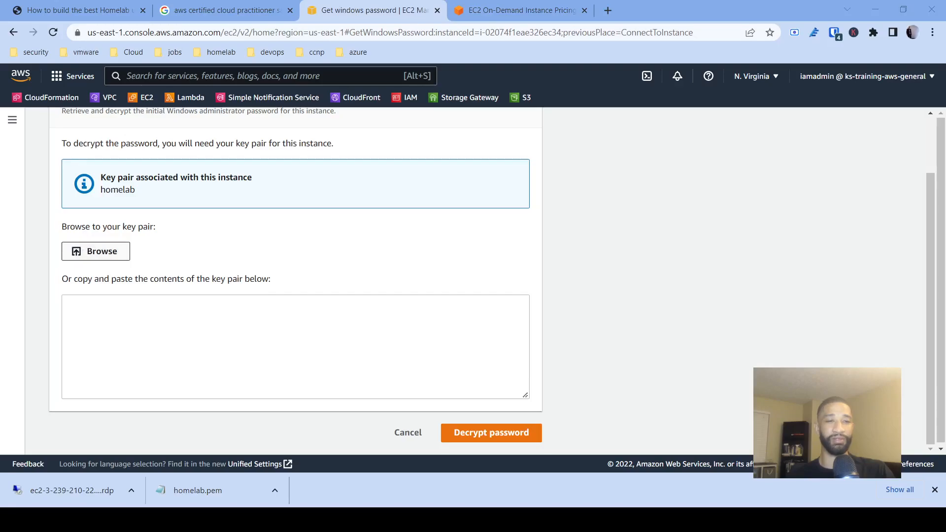
{"action": "double_click", "coordinate": [249, 321]}
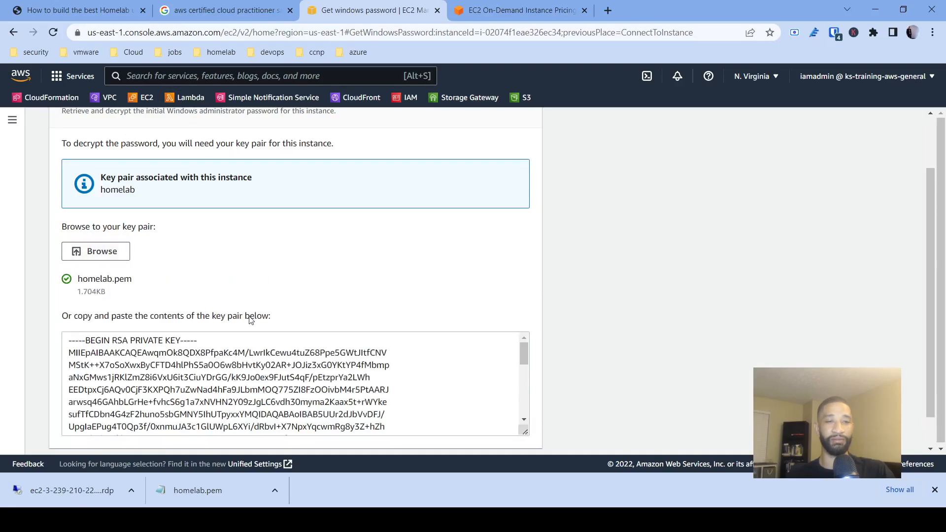
{"action": "scroll", "coordinate": [251, 321], "scroll_direction": "down", "scroll_amount": 2}
{"action": "left_click", "coordinate": [486, 434]}
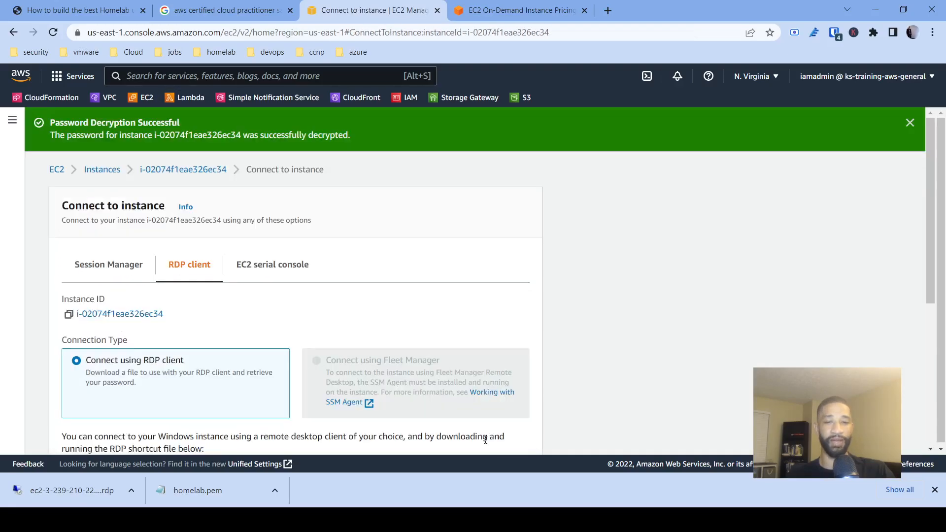
{"action": "scroll", "coordinate": [398, 419], "scroll_direction": "down", "scroll_amount": 5}
{"action": "left_click", "coordinate": [69, 320]}
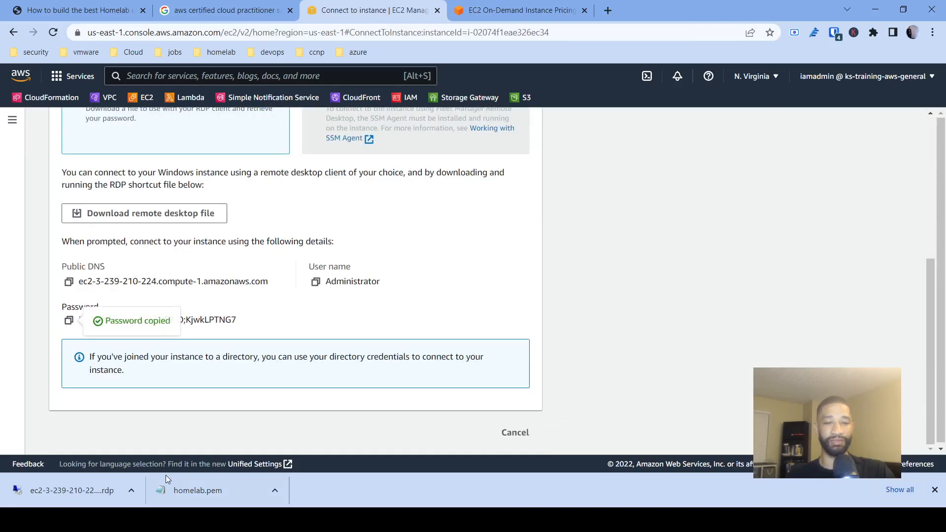
Open the downloaded remote desktop file and switch to the instance's Remote Desktop session.
{"action": "left_click", "coordinate": [130, 495]}
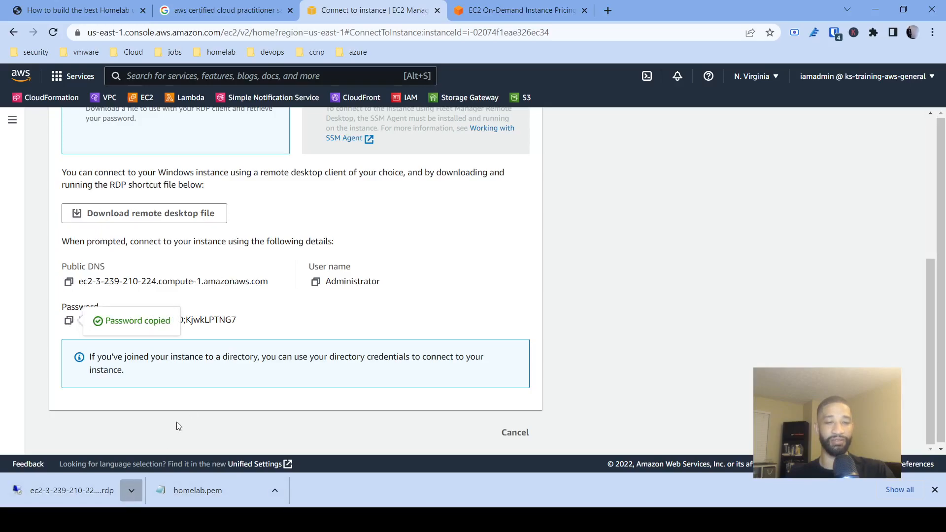
{"action": "left_click", "coordinate": [138, 416]}
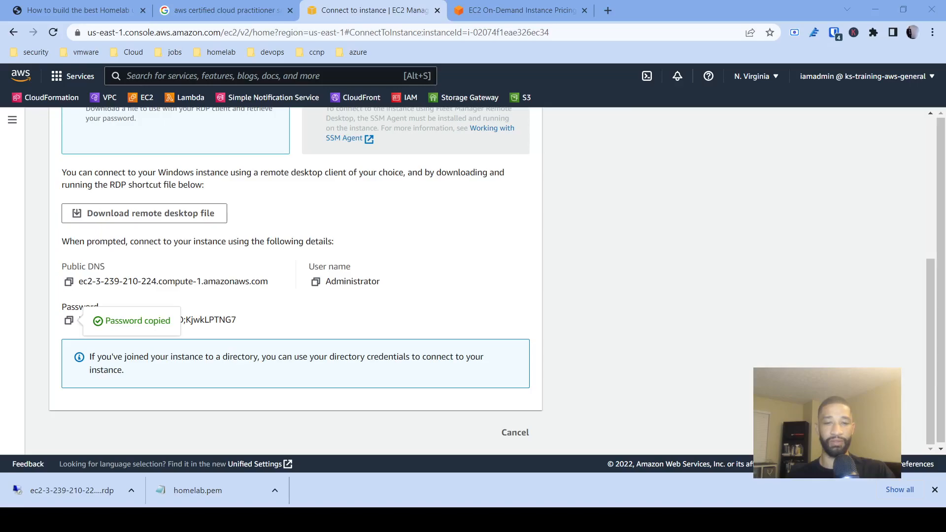
{"action": "left_click", "coordinate": [409, 383]}
{"action": "left_click", "coordinate": [409, 416]}
{"action": "key", "text": "alt+Tab"}
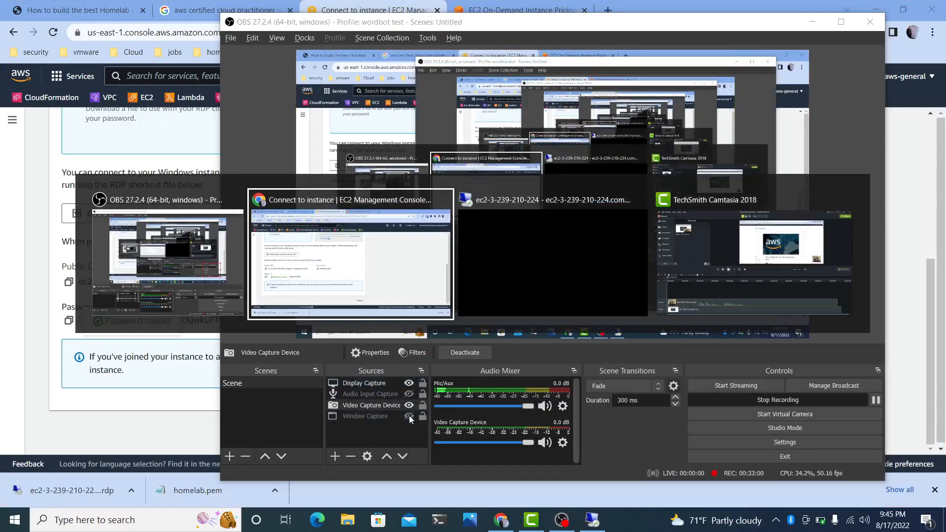
{"action": "key", "text": "alt+Tab"}
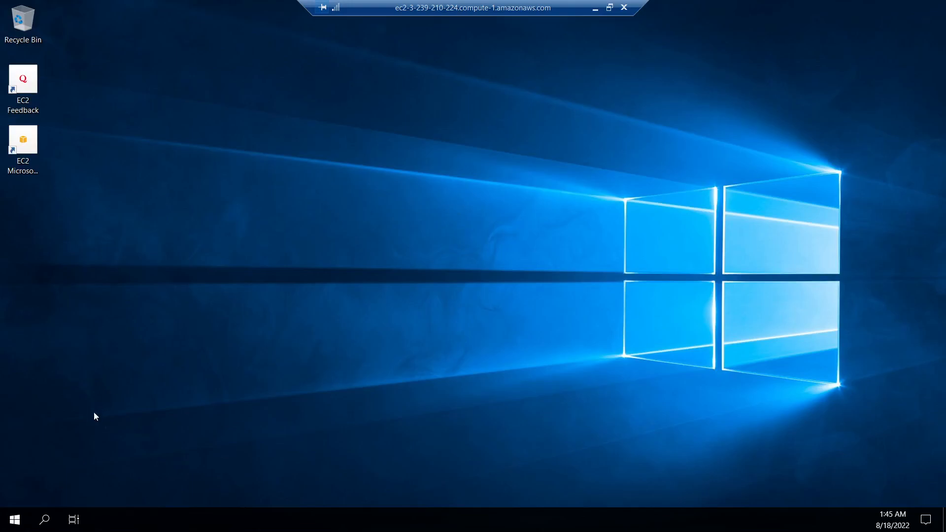
Allow the remote Windows server to be discoverable on its network and launch Server Manager.
{"action": "left_click", "coordinate": [16, 520]}
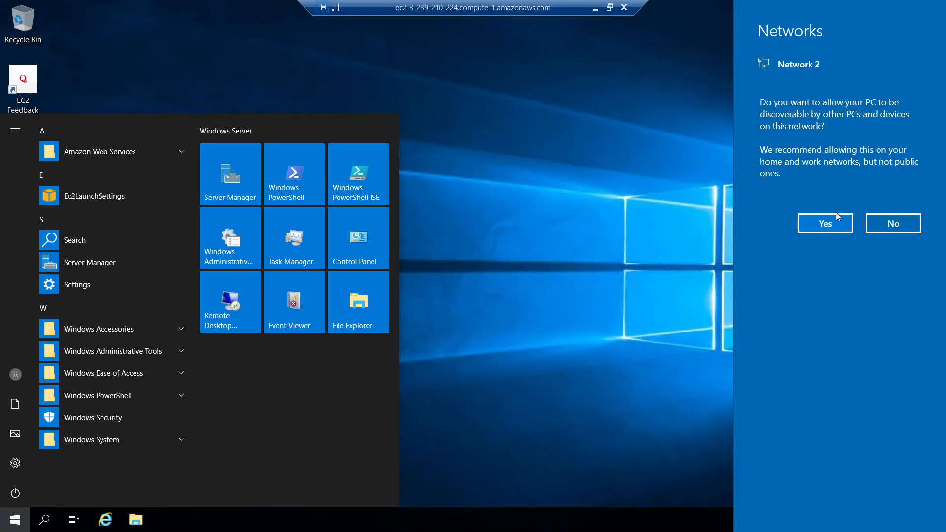
{"action": "left_click", "coordinate": [836, 223]}
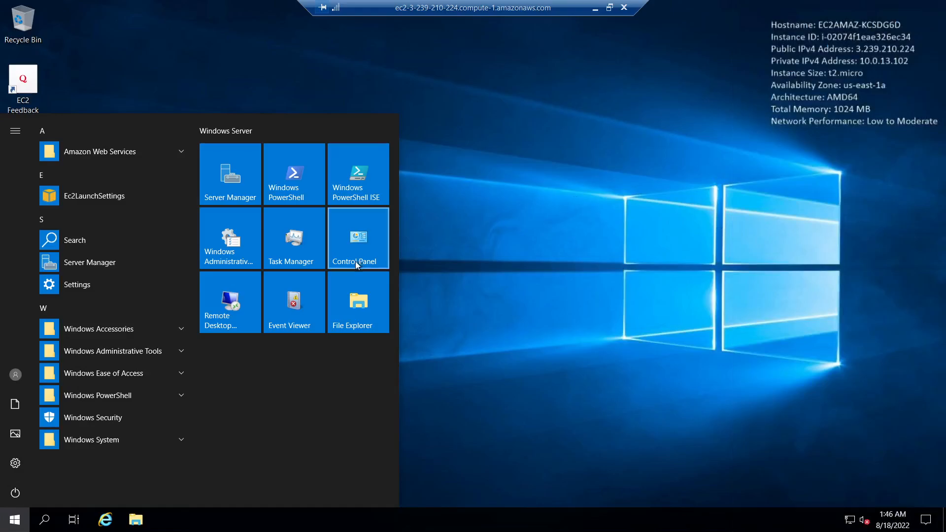
{"action": "left_click", "coordinate": [236, 183]}
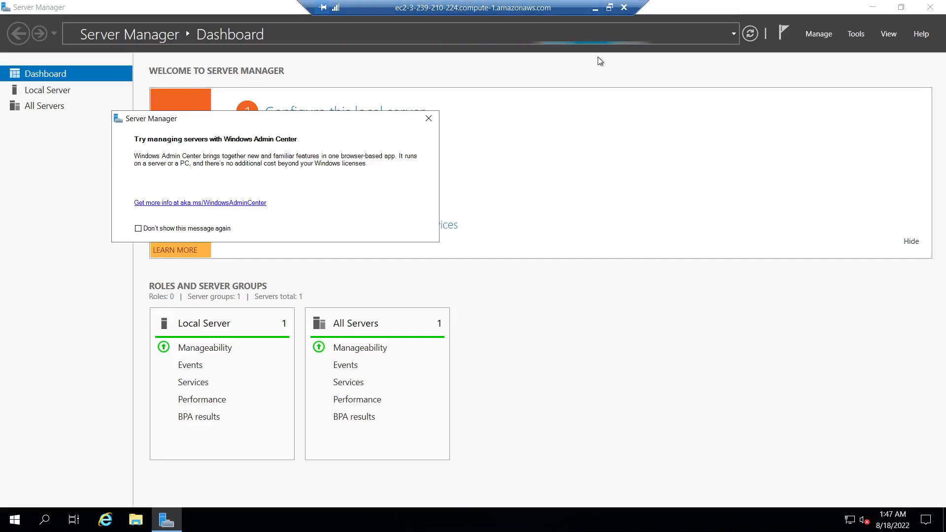
Disconnect the Remote Desktop session from the Windows server.
{"action": "left_click", "coordinate": [8, 525]}
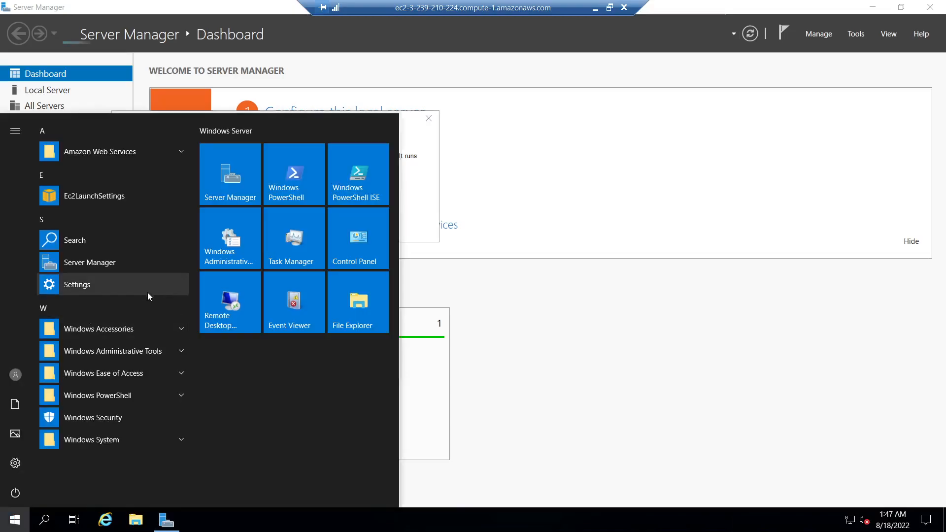
{"action": "left_click", "coordinate": [625, 7]}
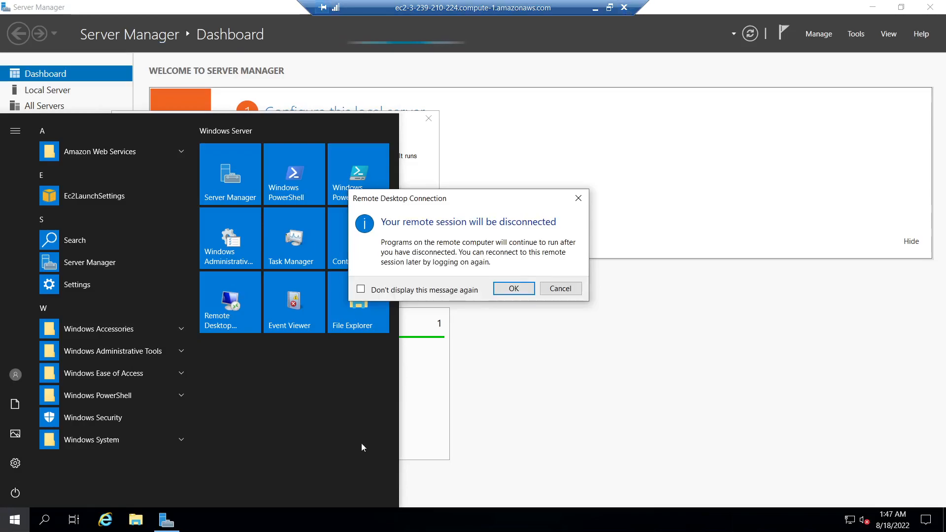
{"action": "left_click", "coordinate": [513, 289]}
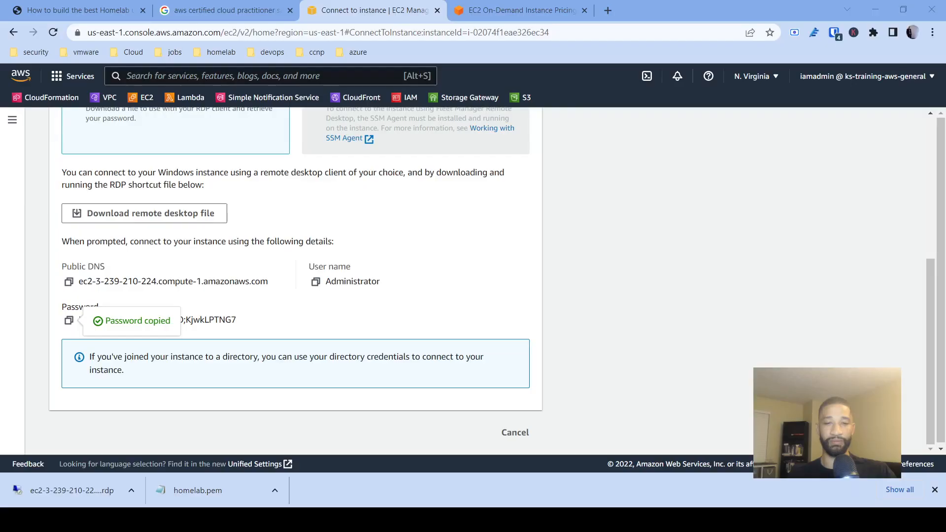
Return to the running instances in EC2, select the instance and copy its public IPv4 address.
{"action": "scroll", "coordinate": [48, 275], "scroll_direction": "up", "scroll_amount": 10}
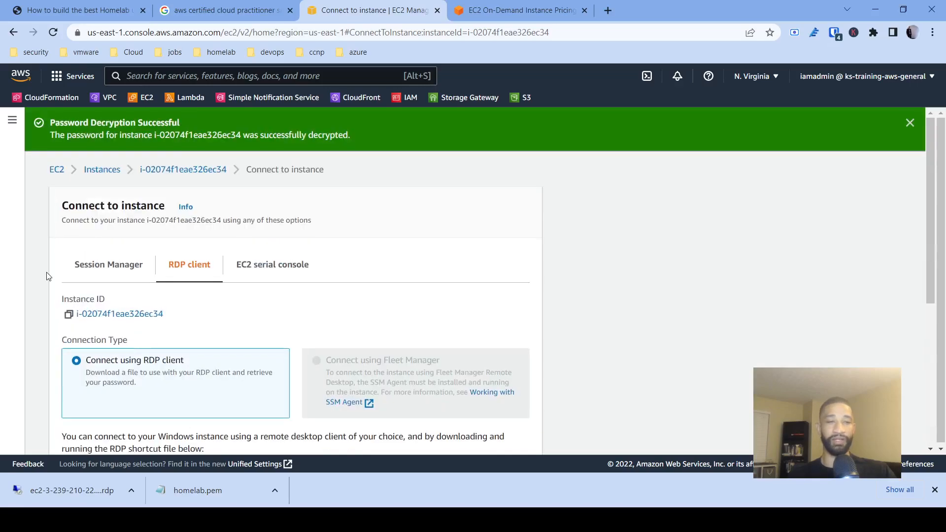
{"action": "left_click", "coordinate": [60, 172]}
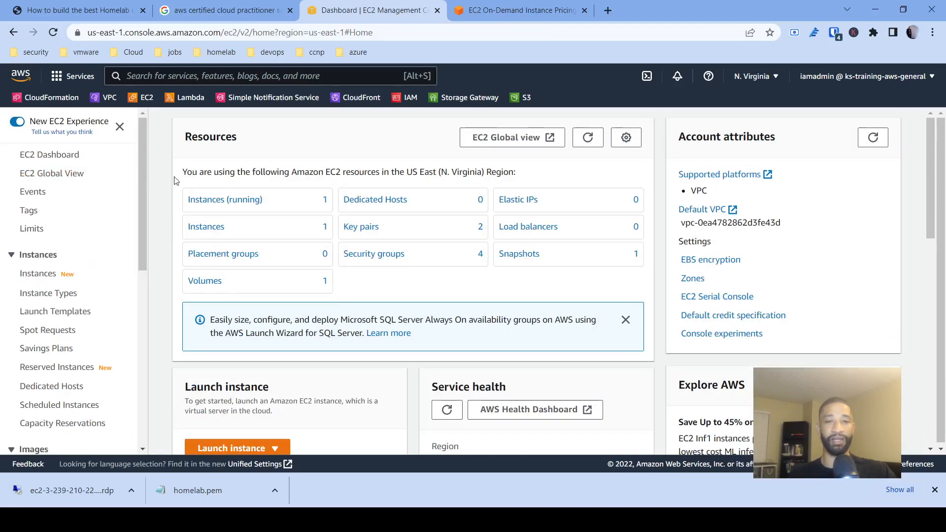
{"action": "left_click", "coordinate": [215, 199]}
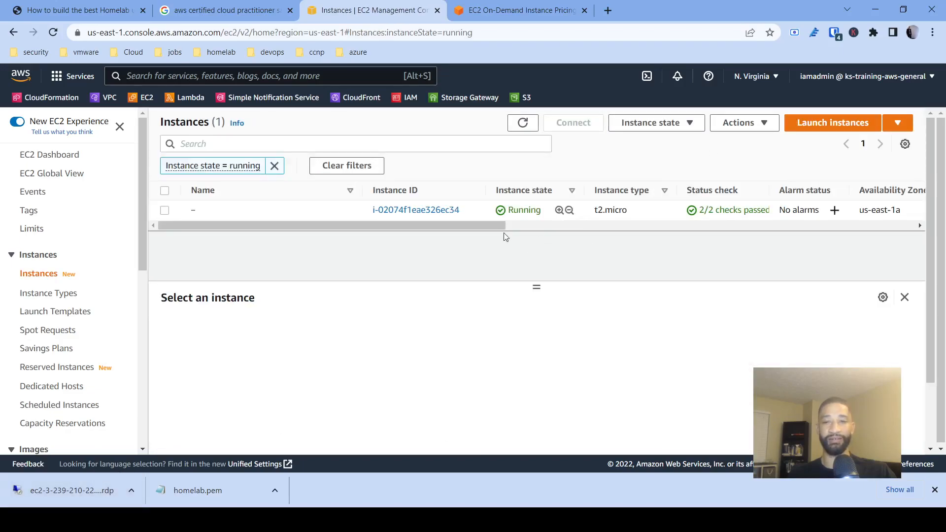
{"action": "left_click", "coordinate": [315, 212]}
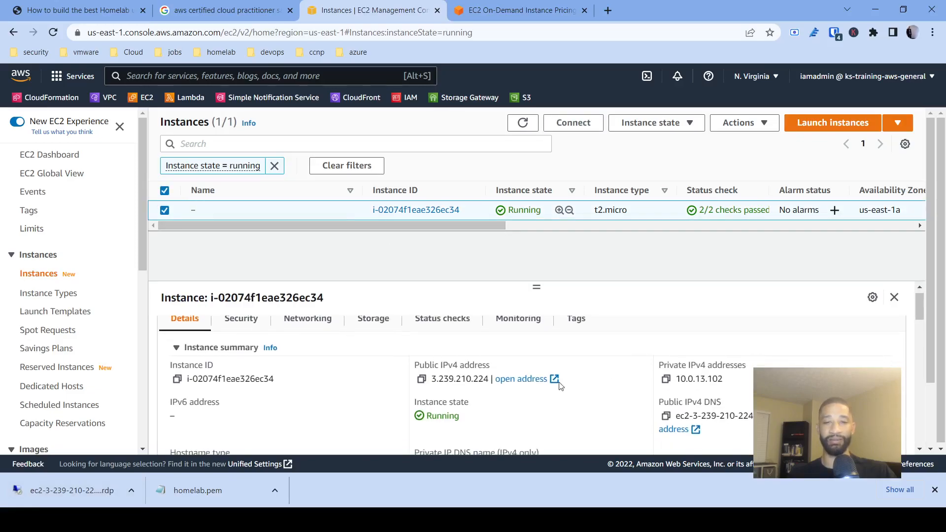
{"action": "scroll", "coordinate": [476, 341], "scroll_direction": "down", "scroll_amount": 1}
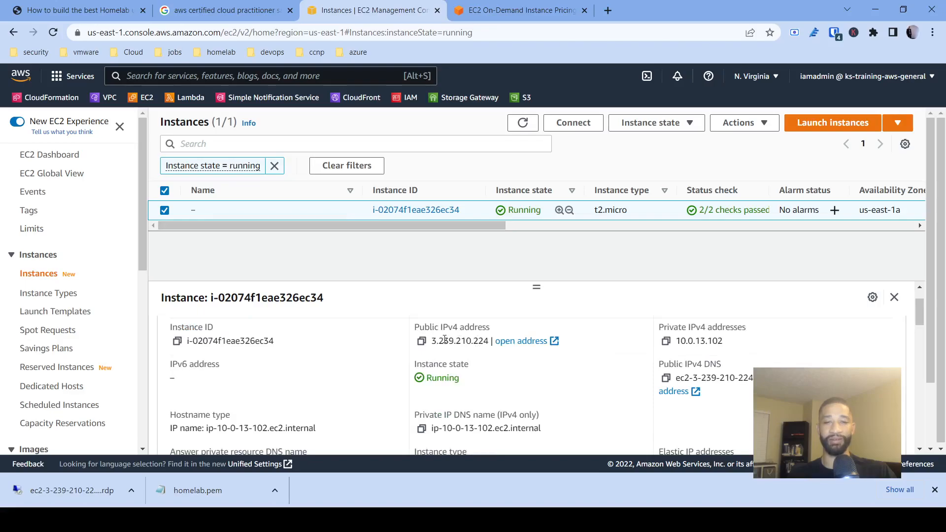
{"action": "left_click", "coordinate": [421, 341]}
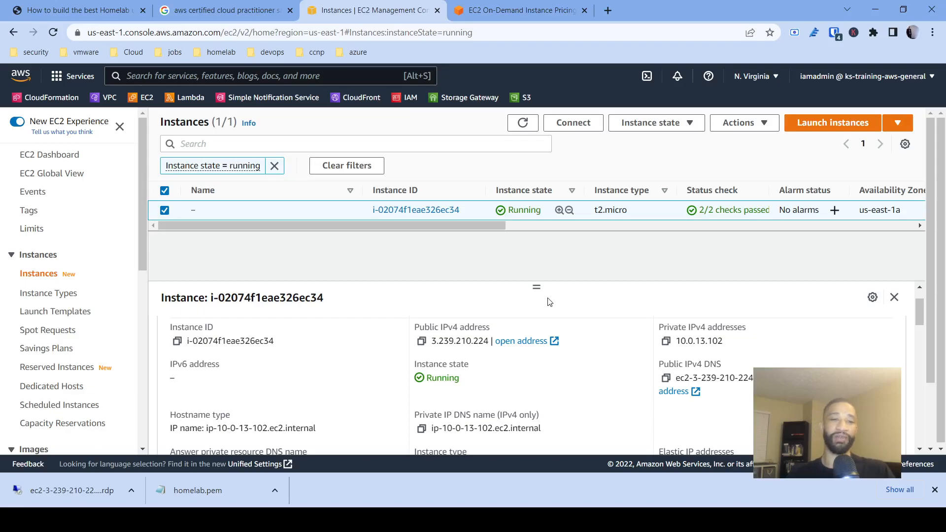
Remove the running-state filter from the instance list and stop the t2.micro instance.
{"action": "left_click", "coordinate": [274, 166]}
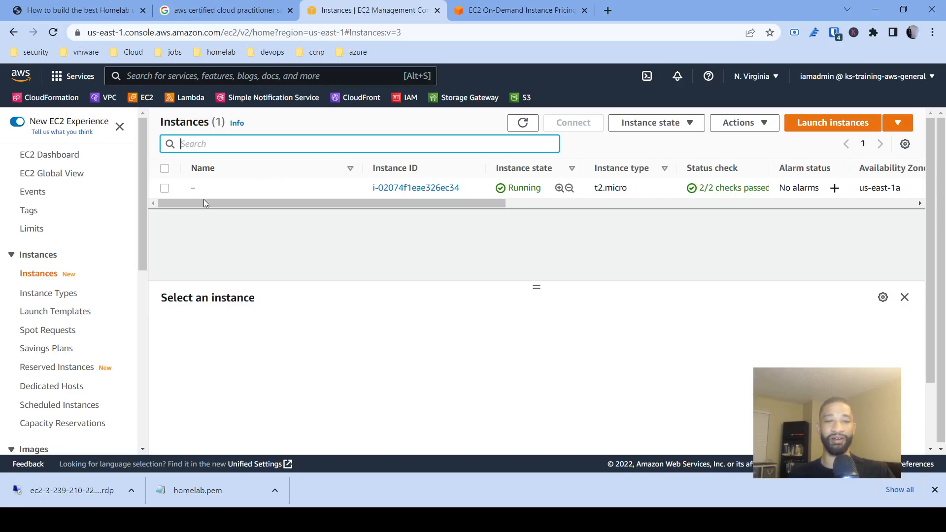
{"action": "left_click", "coordinate": [165, 189]}
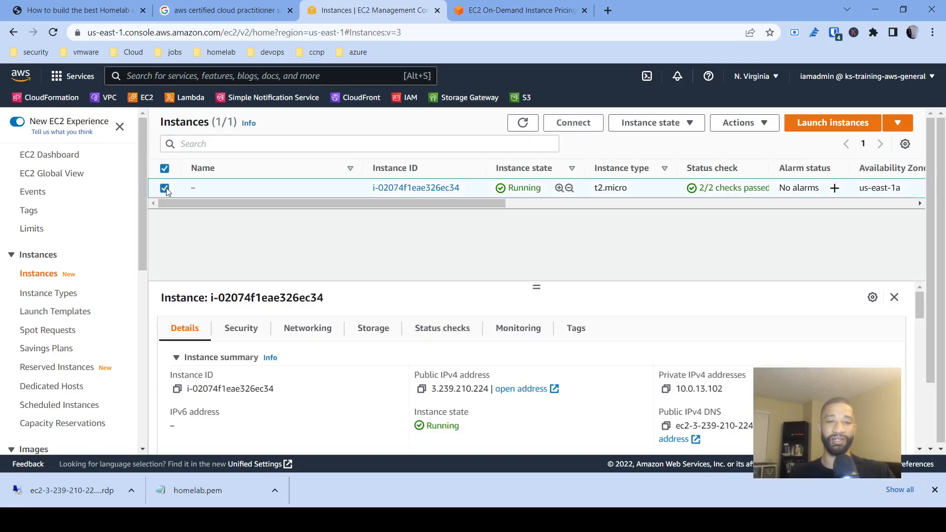
{"action": "left_click", "coordinate": [732, 124]}
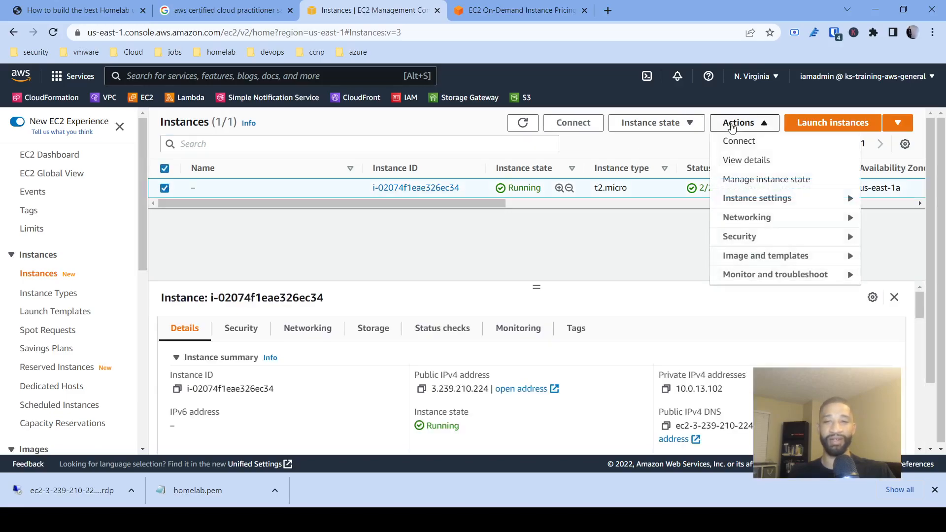
{"action": "left_click", "coordinate": [640, 126]}
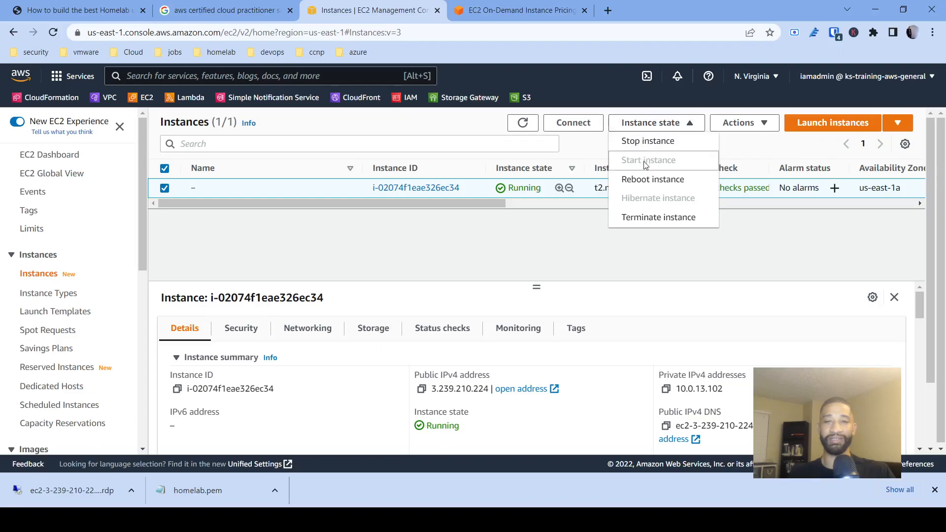
{"action": "left_click", "coordinate": [643, 144]}
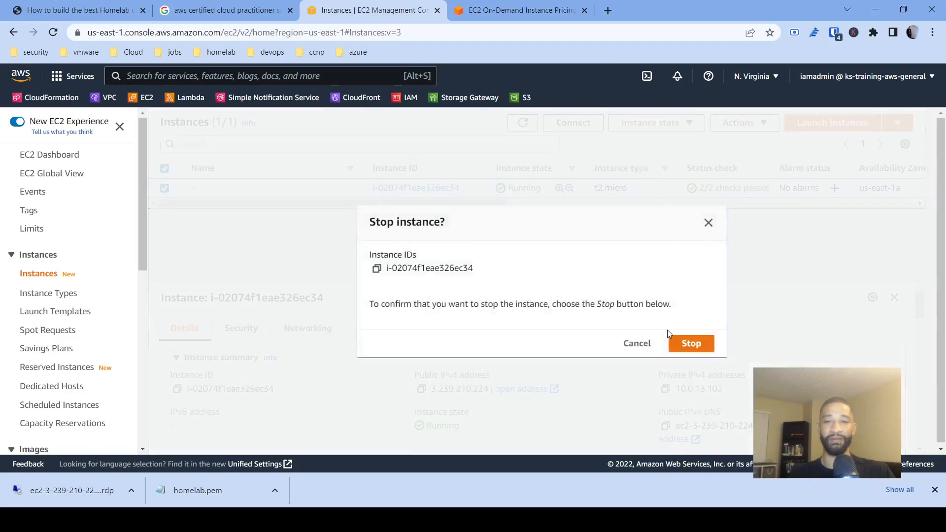
{"action": "left_click", "coordinate": [680, 346]}
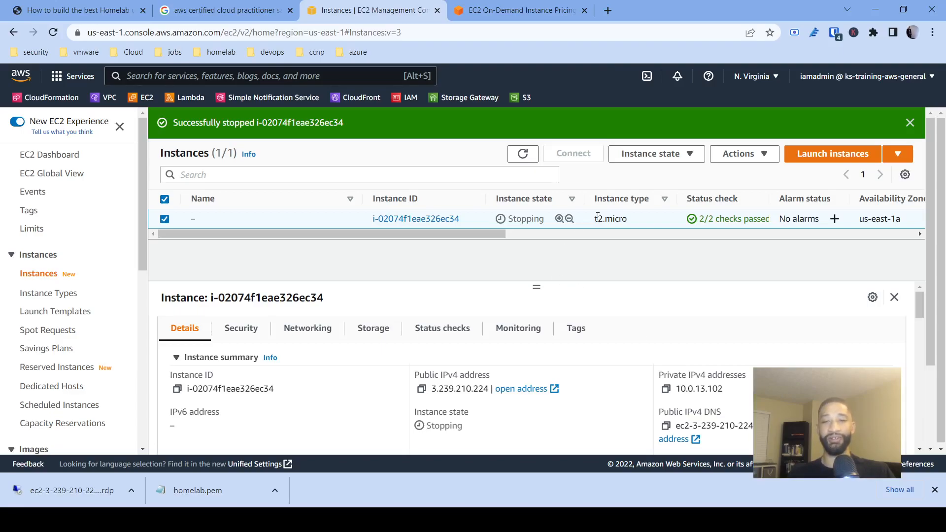
View the form for changing the stopped instance's type and cancel out of it.
{"action": "left_click", "coordinate": [722, 159]}
{"action": "left_click", "coordinate": [653, 155]}
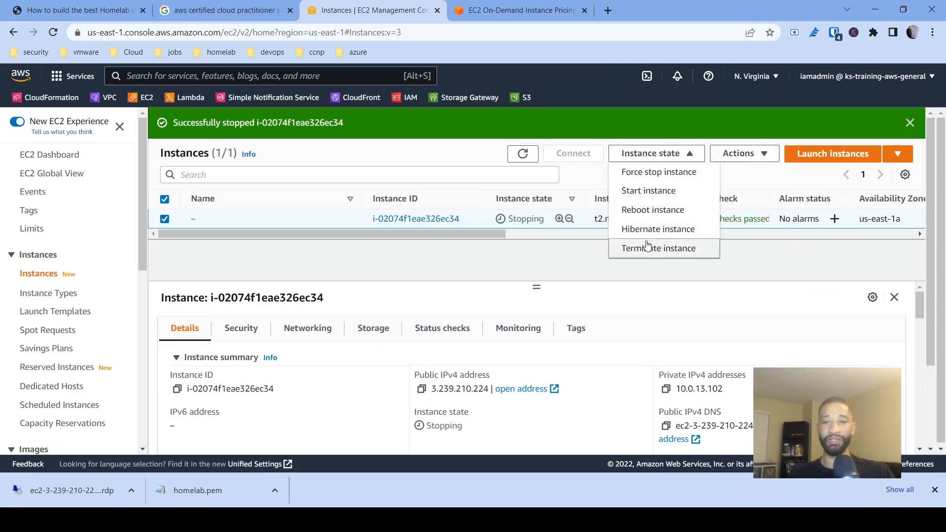
{"action": "left_click", "coordinate": [738, 153]}
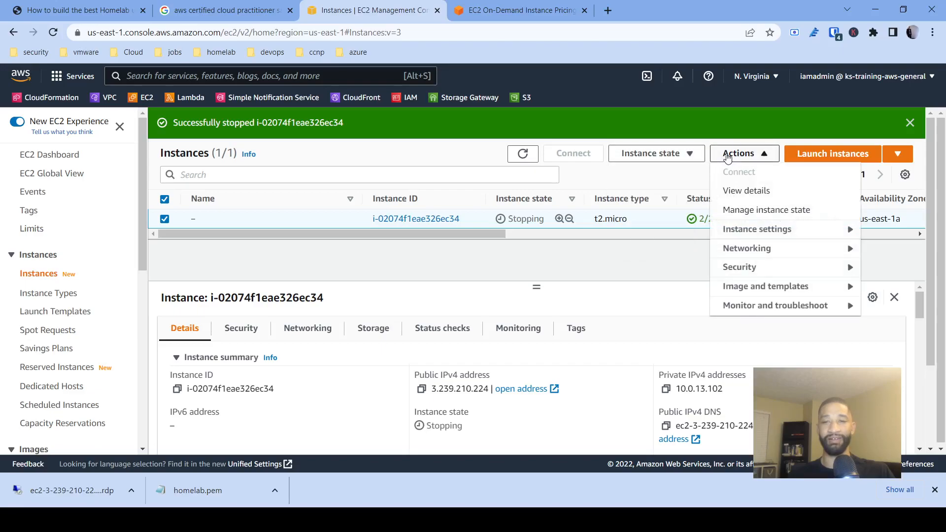
{"action": "left_click", "coordinate": [748, 235]}
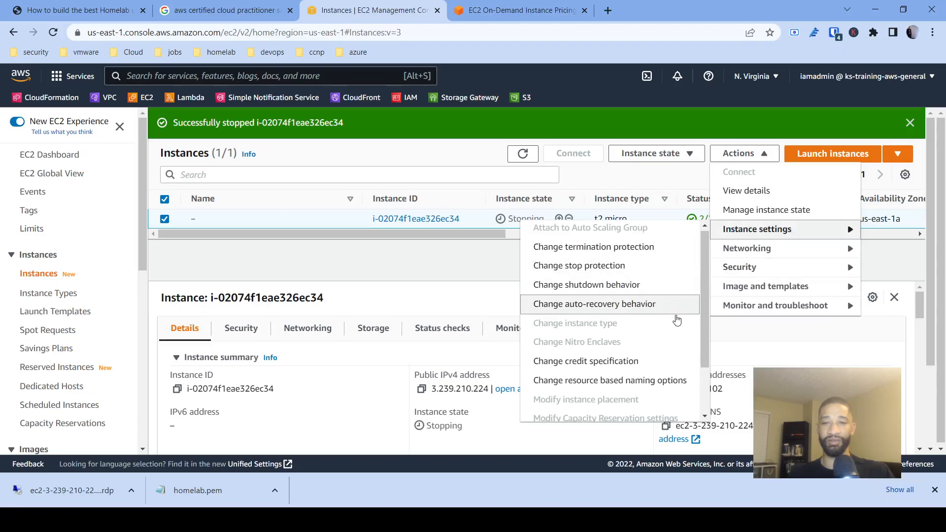
{"action": "scroll", "coordinate": [677, 320], "scroll_direction": "down", "scroll_amount": 3}
{"action": "scroll", "coordinate": [675, 320], "scroll_direction": "up", "scroll_amount": 3}
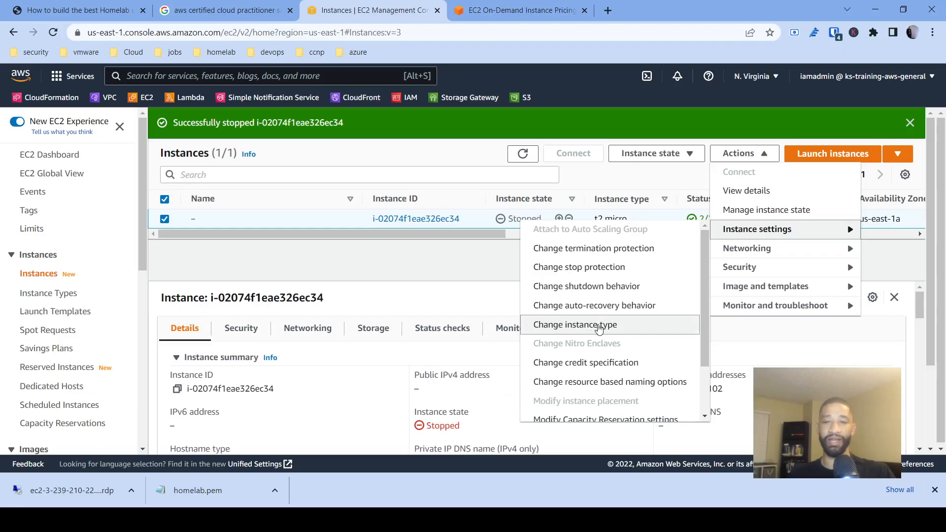
{"action": "left_click", "coordinate": [598, 329]}
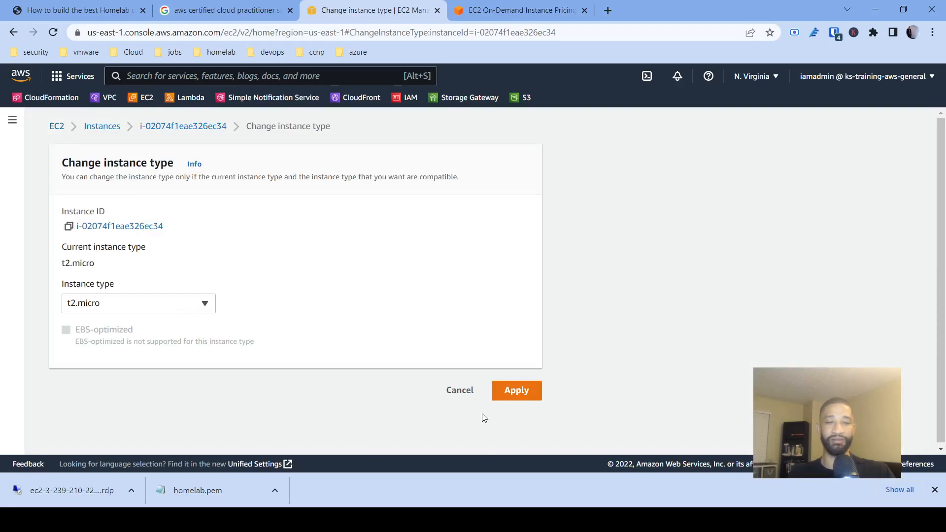
{"action": "left_click", "coordinate": [462, 391]}
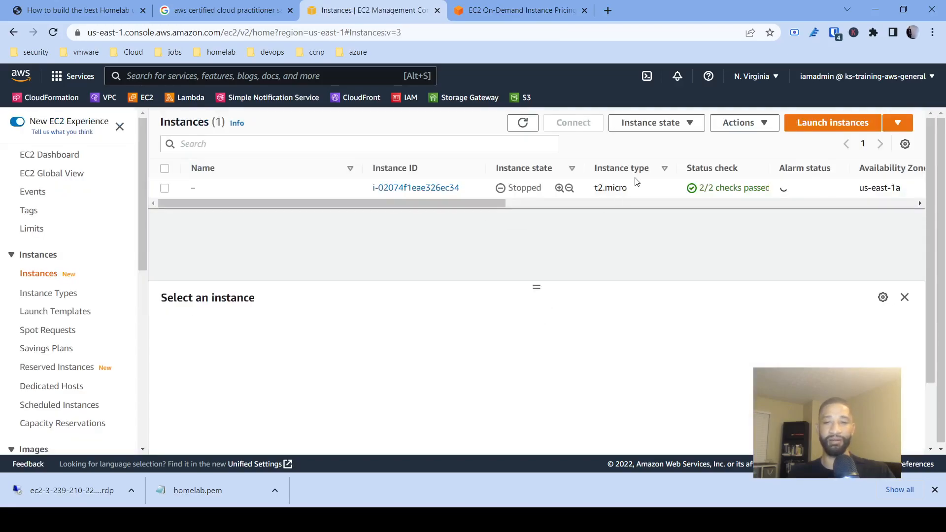
Select the stopped t2.micro instance and terminate it, confirming the termination.
{"action": "left_click", "coordinate": [643, 129]}
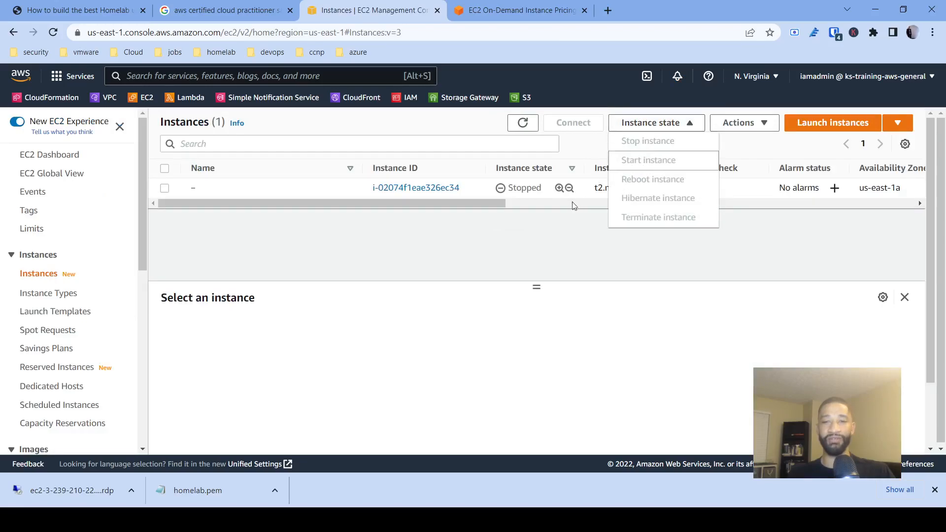
{"action": "left_click", "coordinate": [297, 194]}
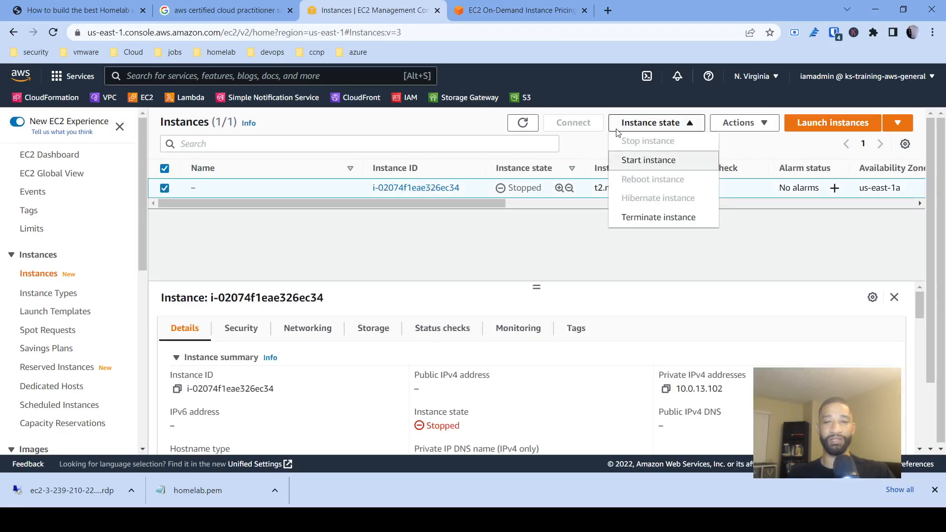
{"action": "left_click", "coordinate": [667, 222]}
{"action": "left_click", "coordinate": [694, 368]}
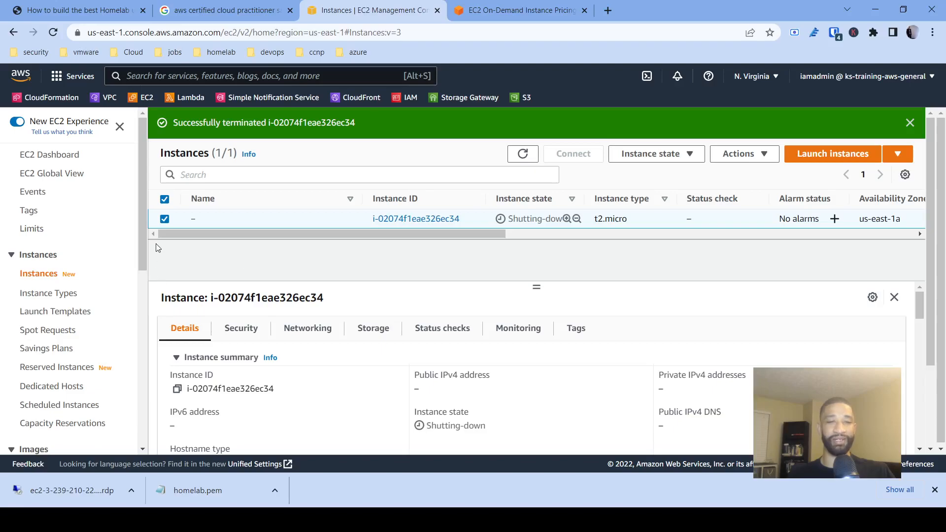
Go to the list of VPCs, dismissing the welcome message, and request deletion of homelab-vpc.
{"action": "mouse_move", "coordinate": [143, 242]}
{"action": "left_mouse_down"}
{"action": "mouse_move", "coordinate": [157, 334]}
{"action": "mouse_move", "coordinate": [147, 251]}
{"action": "left_mouse_up"}
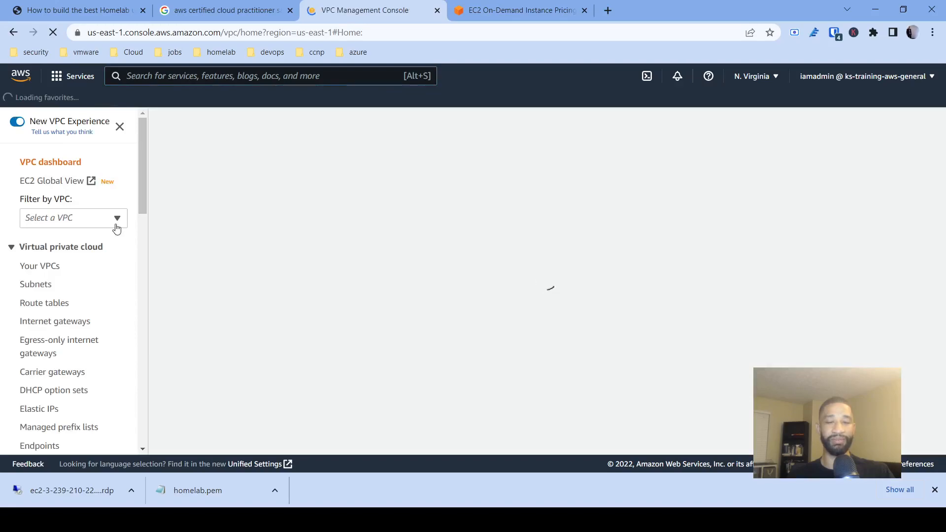
{"action": "left_click", "coordinate": [197, 238]}
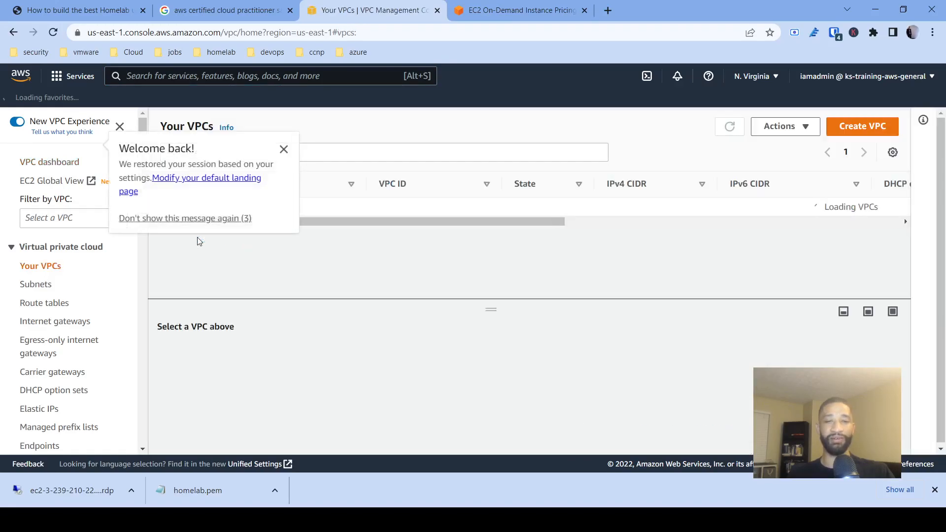
{"action": "left_click", "coordinate": [284, 150]}
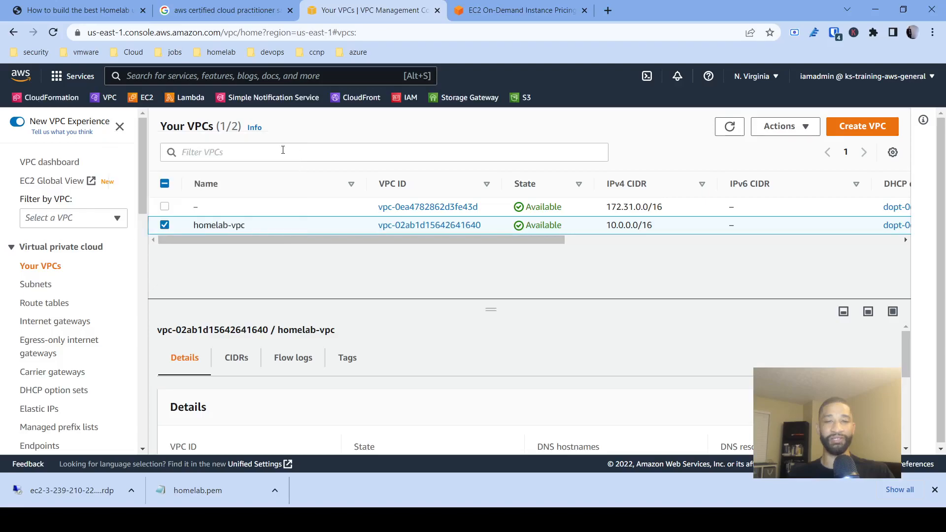
{"action": "left_click", "coordinate": [804, 128]}
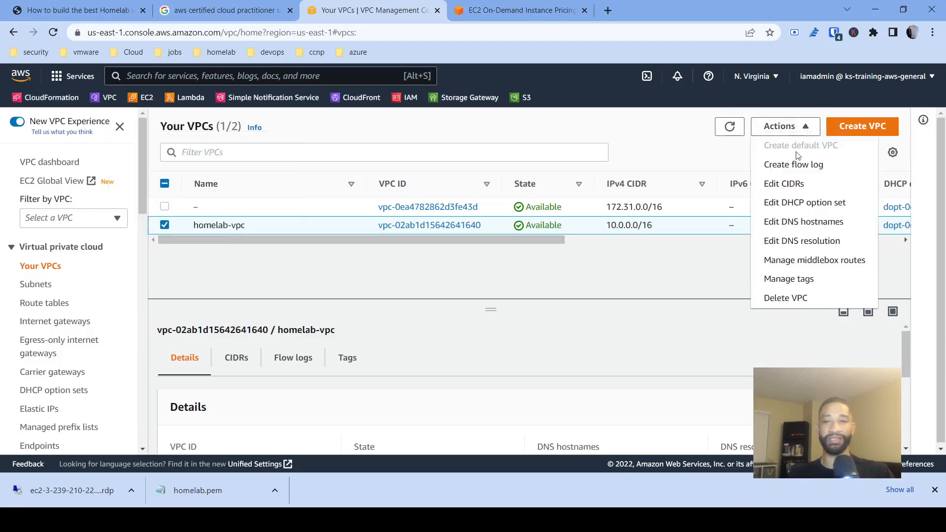
{"action": "left_click", "coordinate": [791, 298]}
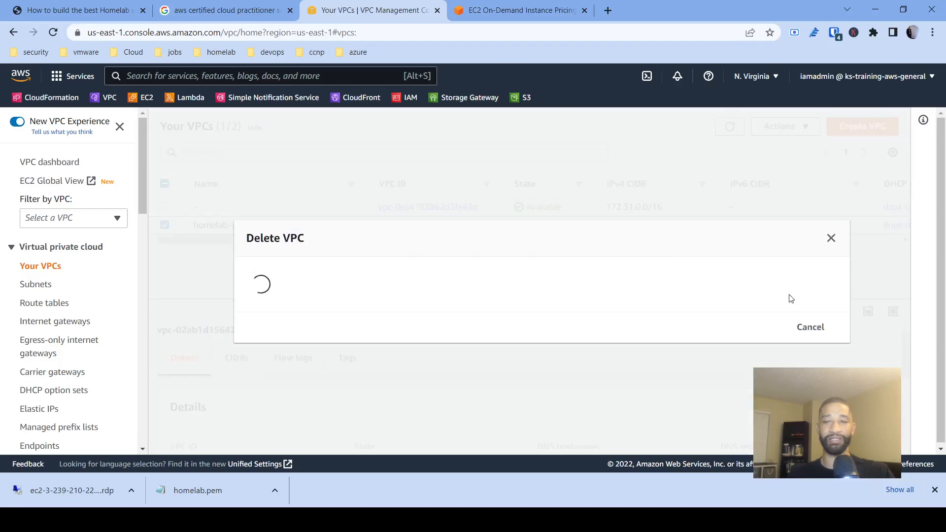
Review which associated resources are to be removed together with homelab-vpc before confirming its deletion.
{"action": "scroll", "coordinate": [619, 313], "scroll_direction": "down", "scroll_amount": 3}
{"action": "scroll", "coordinate": [620, 314], "scroll_direction": "up", "scroll_amount": 3}
{"action": "scroll", "coordinate": [529, 316], "scroll_direction": "down", "scroll_amount": 3}
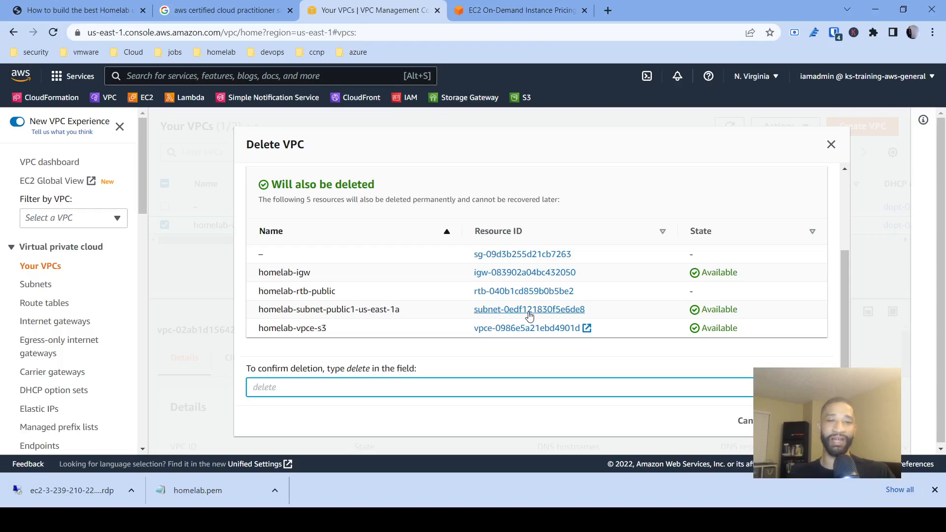
{"action": "scroll", "coordinate": [529, 315], "scroll_direction": "up", "scroll_amount": 2}
{"action": "scroll", "coordinate": [530, 316], "scroll_direction": "down", "scroll_amount": 1}
{"action": "scroll", "coordinate": [530, 315], "scroll_direction": "down", "scroll_amount": 1}
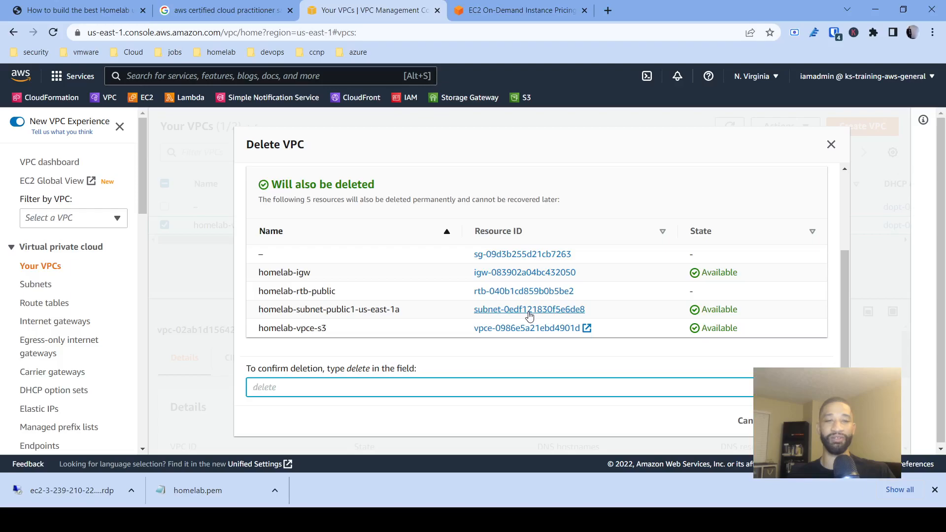
{"action": "scroll", "coordinate": [530, 315], "scroll_direction": "up", "scroll_amount": 4}
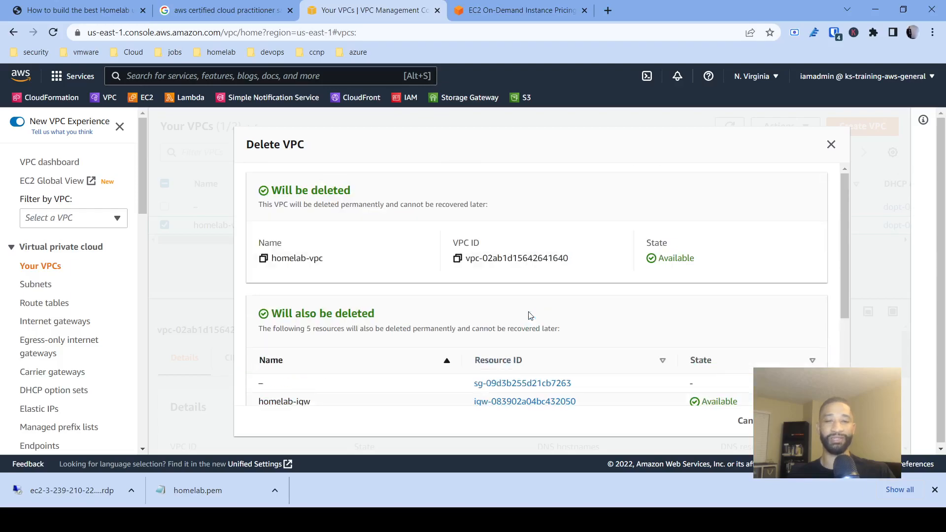
{"action": "scroll", "coordinate": [530, 315], "scroll_direction": "down", "scroll_amount": 4}
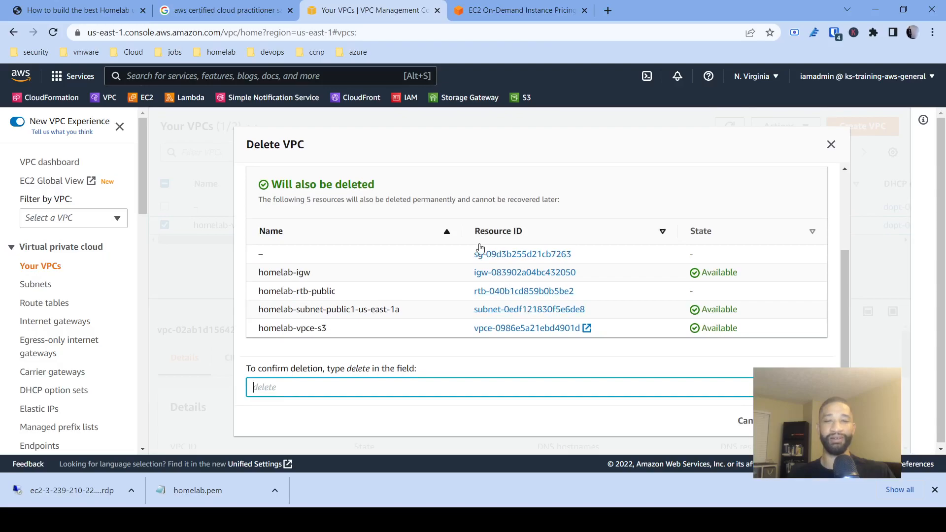
{"action": "scroll", "coordinate": [480, 244], "scroll_direction": "up", "scroll_amount": 4}
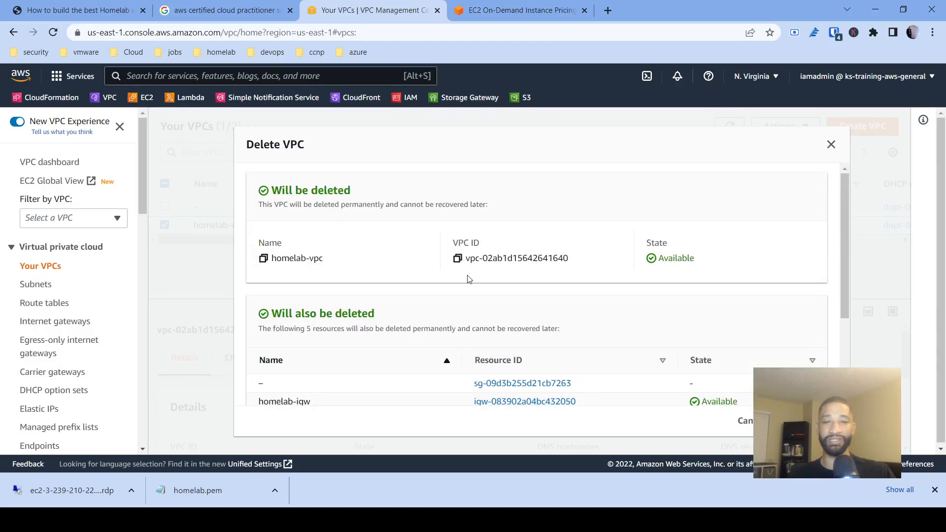
{"action": "scroll", "coordinate": [469, 279], "scroll_direction": "down", "scroll_amount": 4}
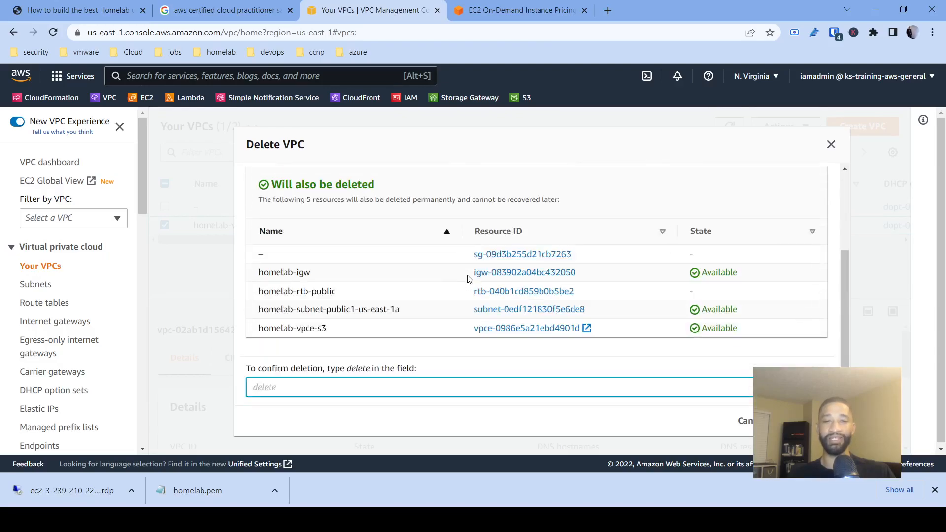
Confirm the deletion of homelab-vpc and its associated resources with the word delete, and check the remaining route tables.
{"action": "left_click", "coordinate": [402, 390]}
{"action": "type", "text": "delete"}
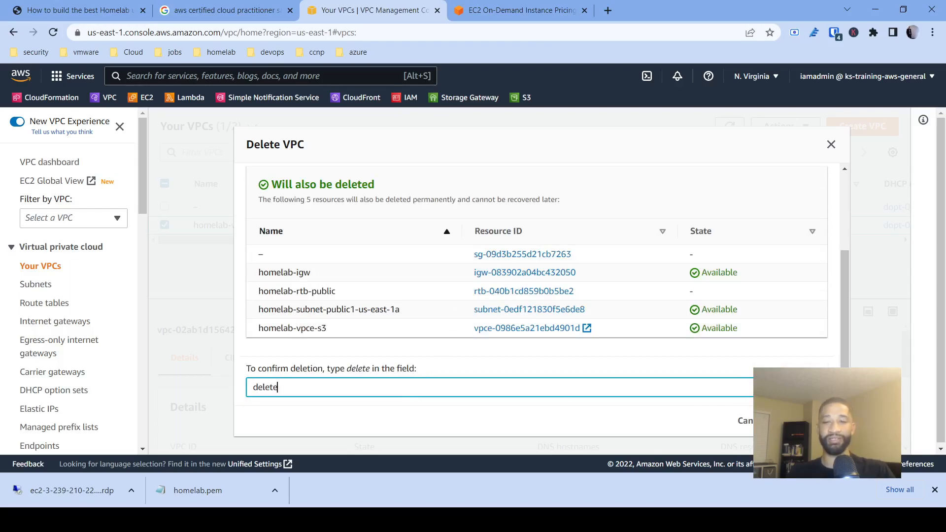
{"action": "left_click", "coordinate": [811, 420]}
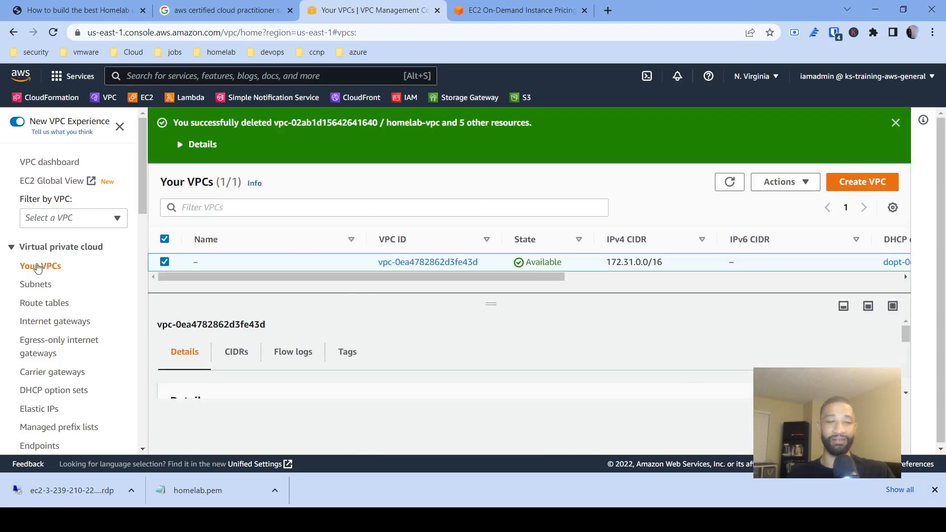
{"action": "left_click", "coordinate": [44, 303]}
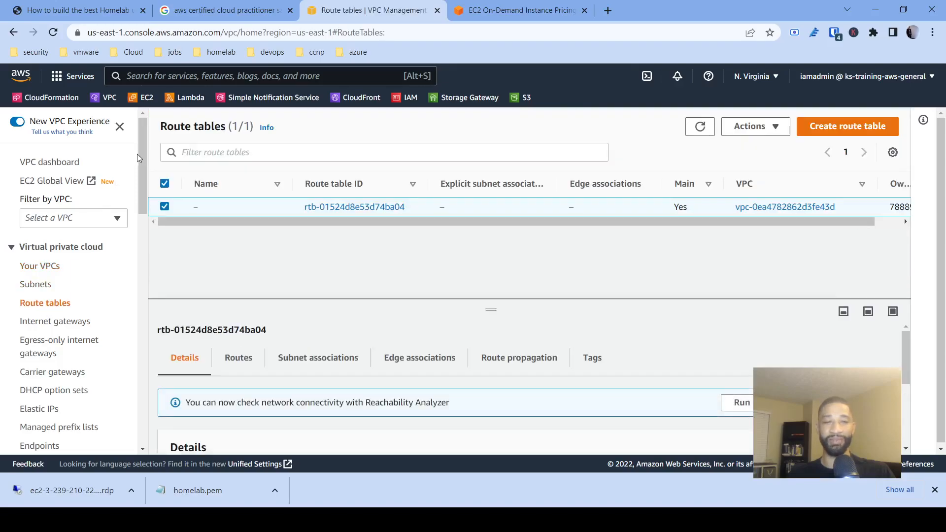
{"action": "left_click_drag", "start_coordinate": [143, 146], "coordinate": [163, 107]}
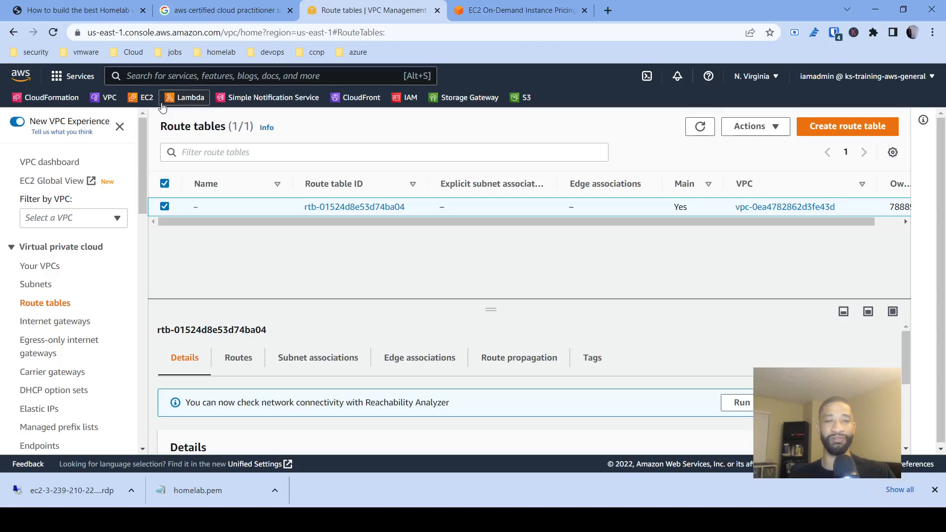
Return to the AWS homelab guide and look back through its sections, from the closing advice up to the table of contents.
{"action": "left_click", "coordinate": [94, 15]}
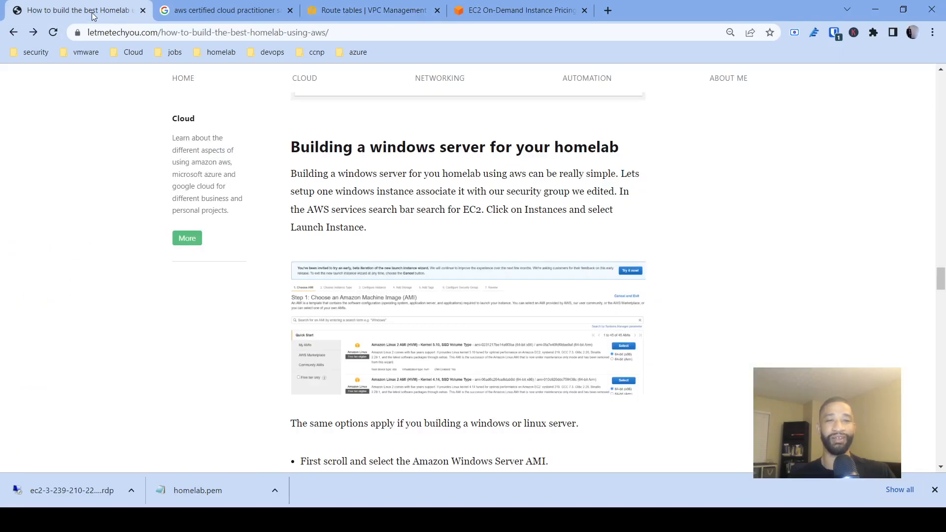
{"action": "scroll", "coordinate": [388, 271], "scroll_direction": "down", "scroll_amount": 15}
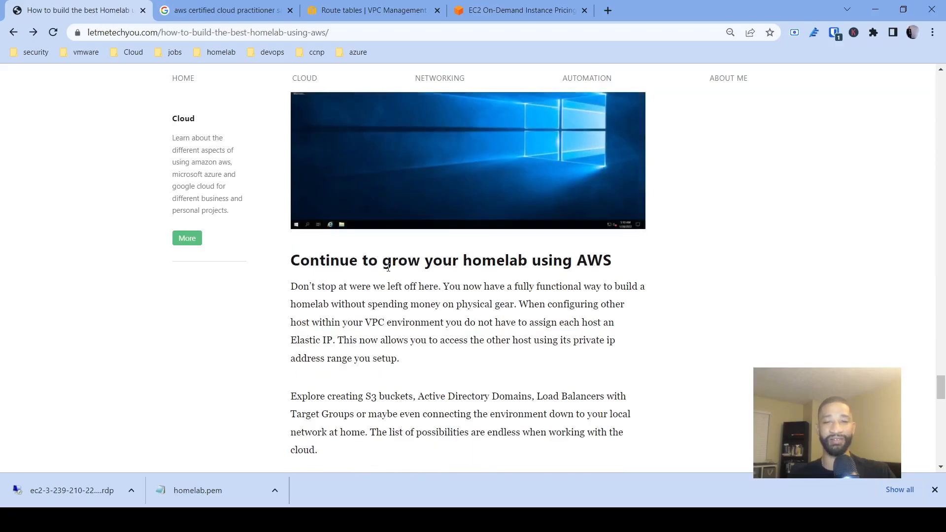
{"action": "scroll", "coordinate": [387, 270], "scroll_direction": "up", "scroll_amount": 10}
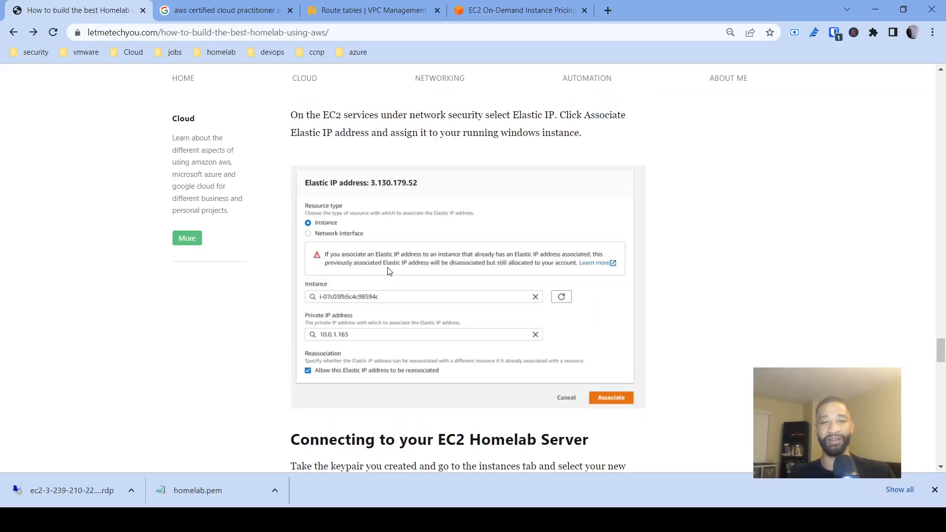
{"action": "scroll", "coordinate": [387, 271], "scroll_direction": "up", "scroll_amount": 8}
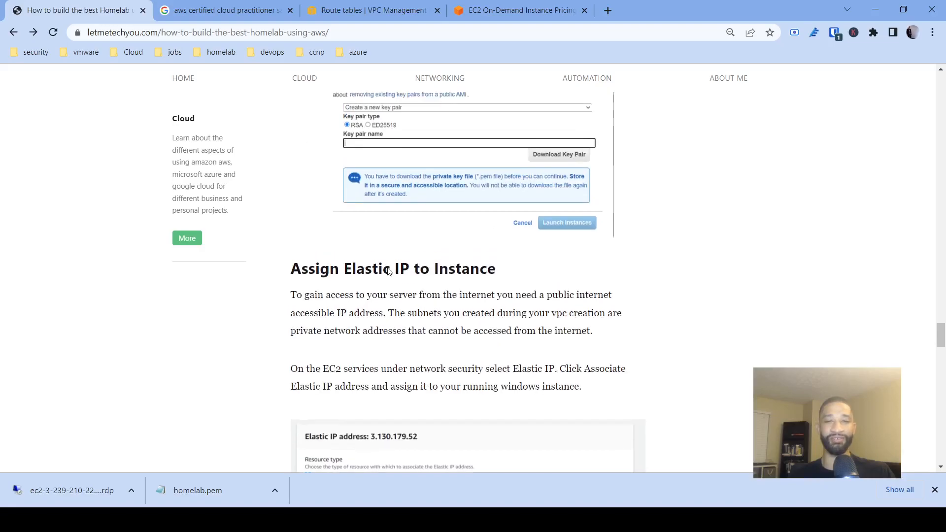
{"action": "scroll", "coordinate": [388, 271], "scroll_direction": "up", "scroll_amount": 10}
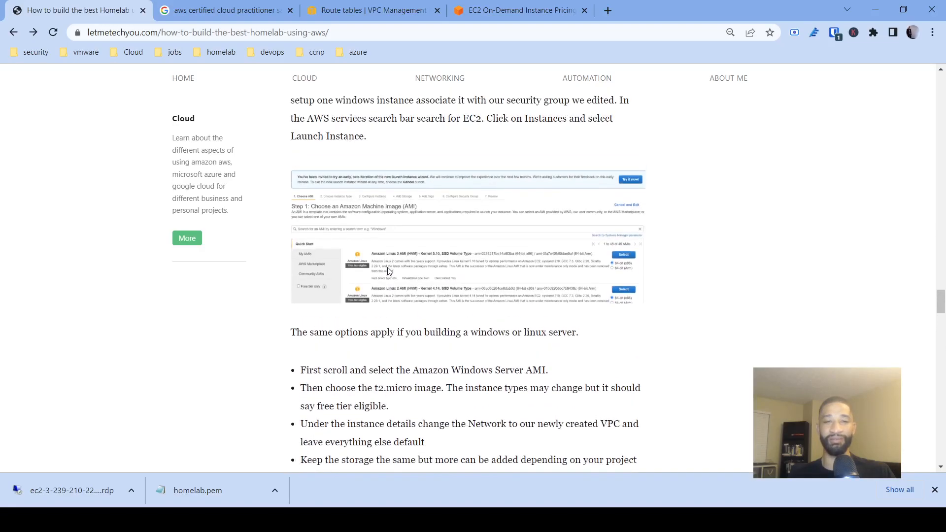
{"action": "scroll", "coordinate": [389, 271], "scroll_direction": "up", "scroll_amount": 10}
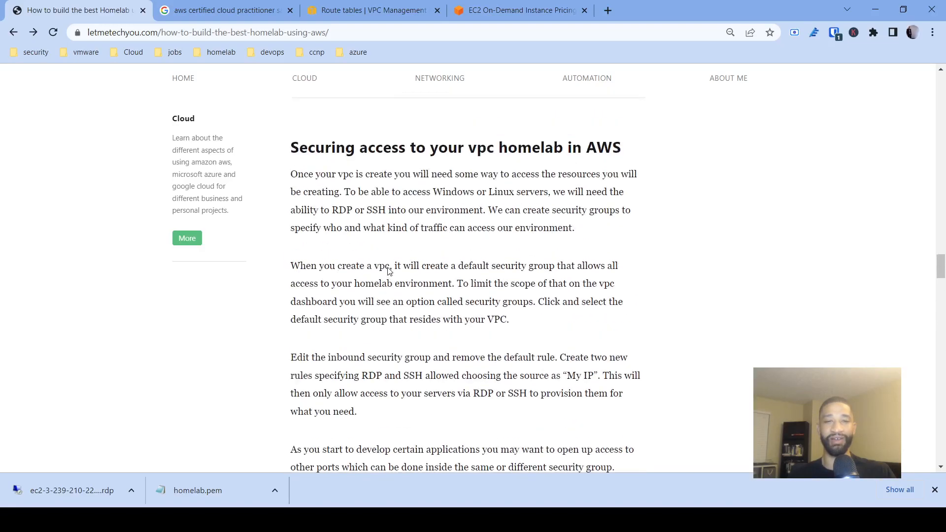
{"action": "scroll", "coordinate": [393, 251], "scroll_direction": "up", "scroll_amount": 10}
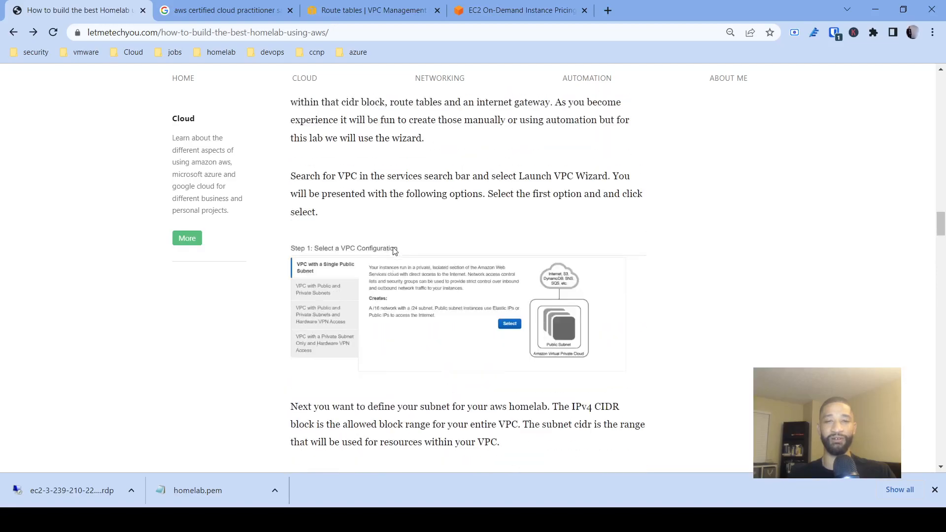
{"action": "scroll", "coordinate": [393, 252], "scroll_direction": "up", "scroll_amount": 15}
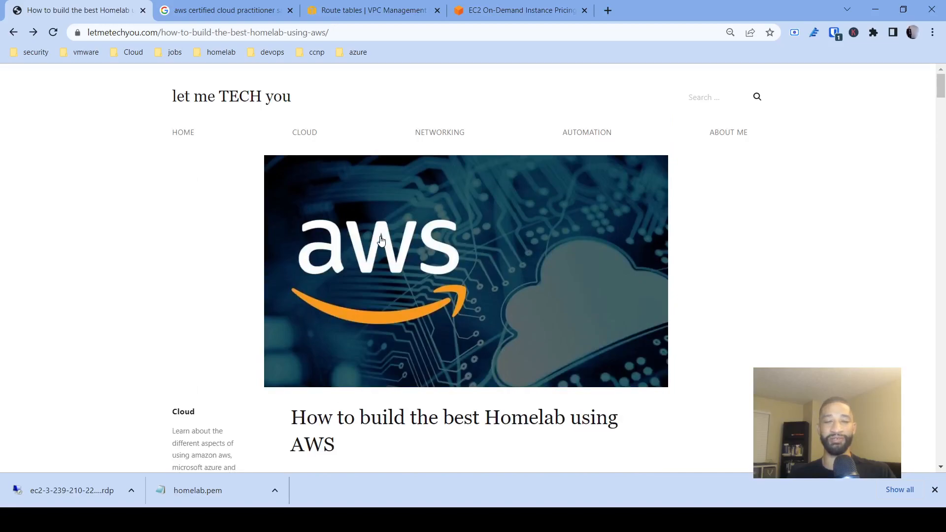
{"action": "scroll", "coordinate": [440, 355], "scroll_direction": "down", "scroll_amount": 6}
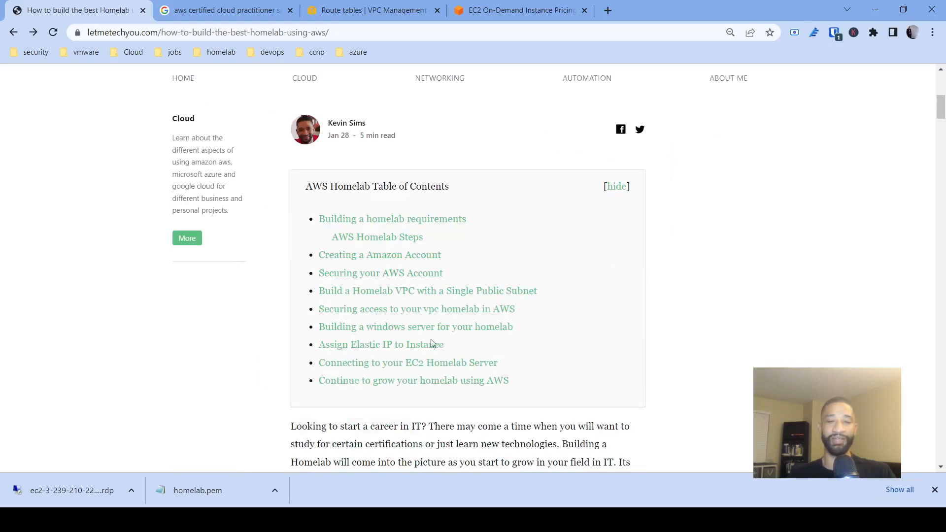